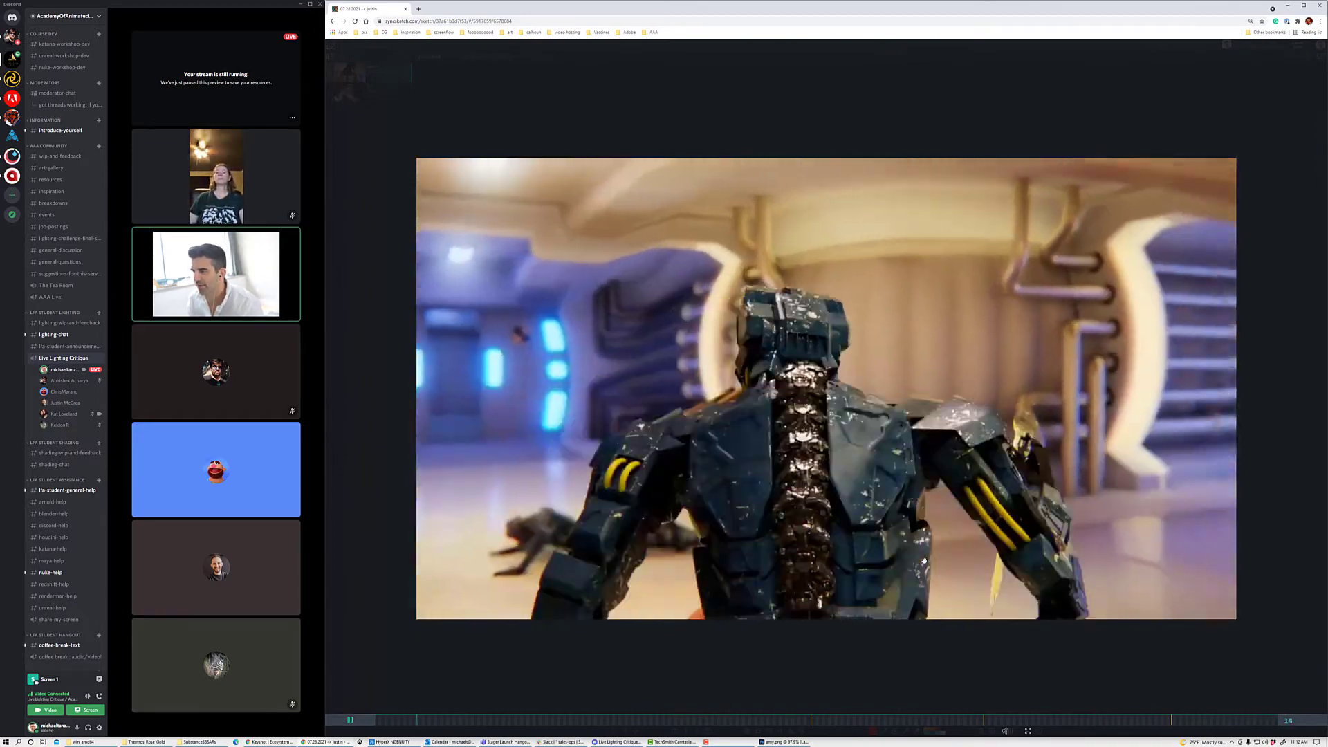
Step: Stop the first clip, switch to the second clip in the review list, play it and pause on frame 34
key(space)
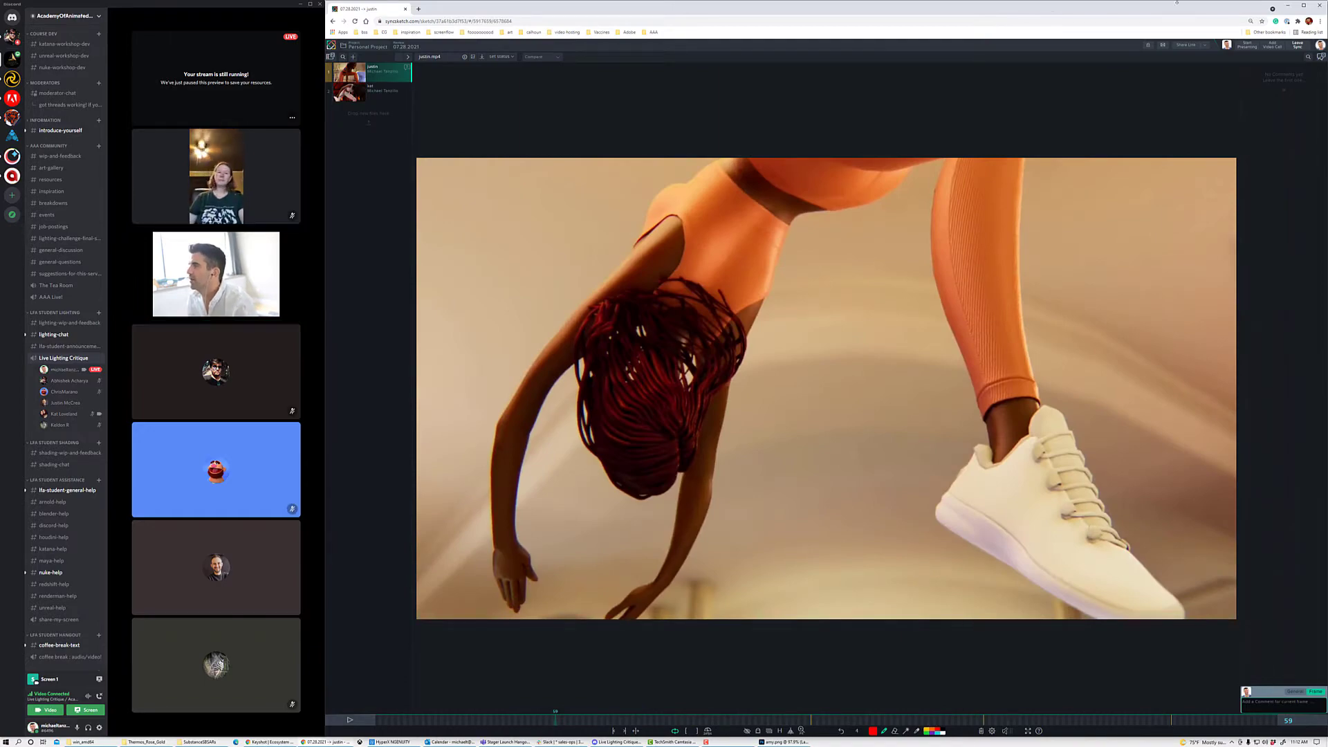
key(Down)
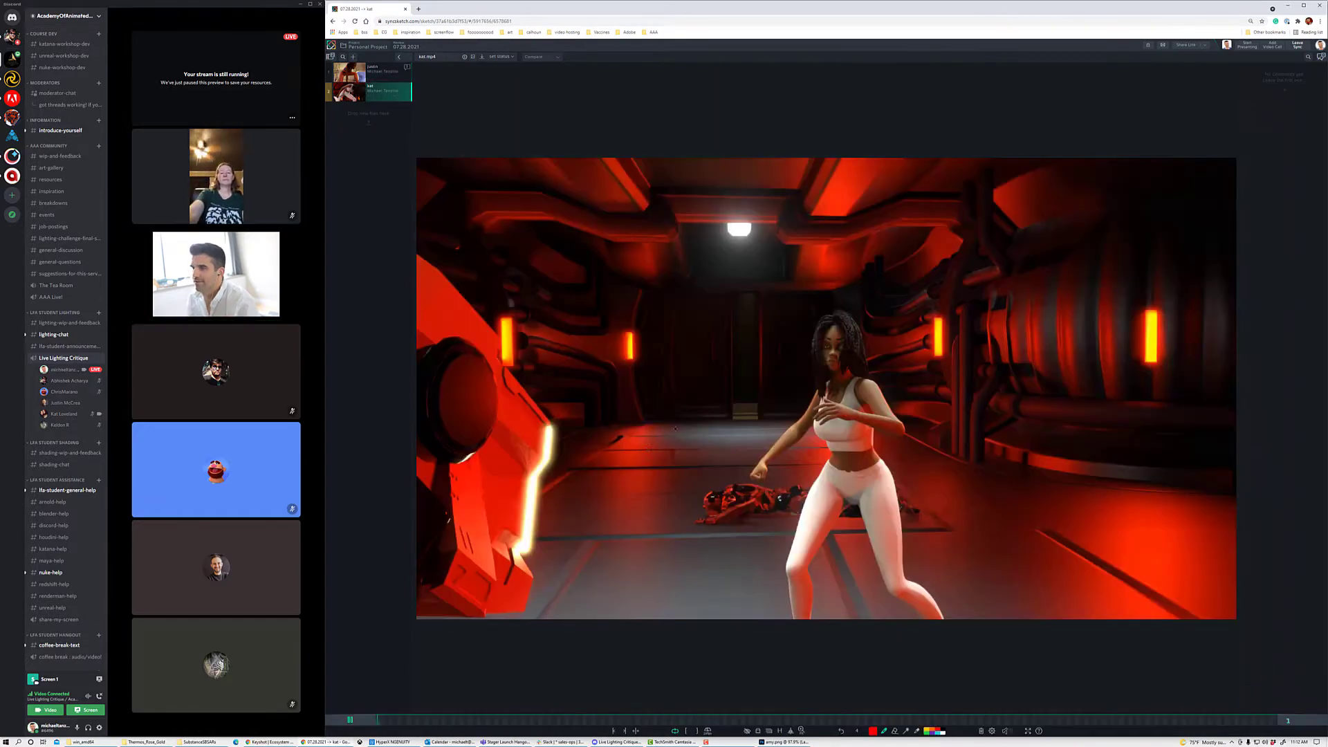
key(space)
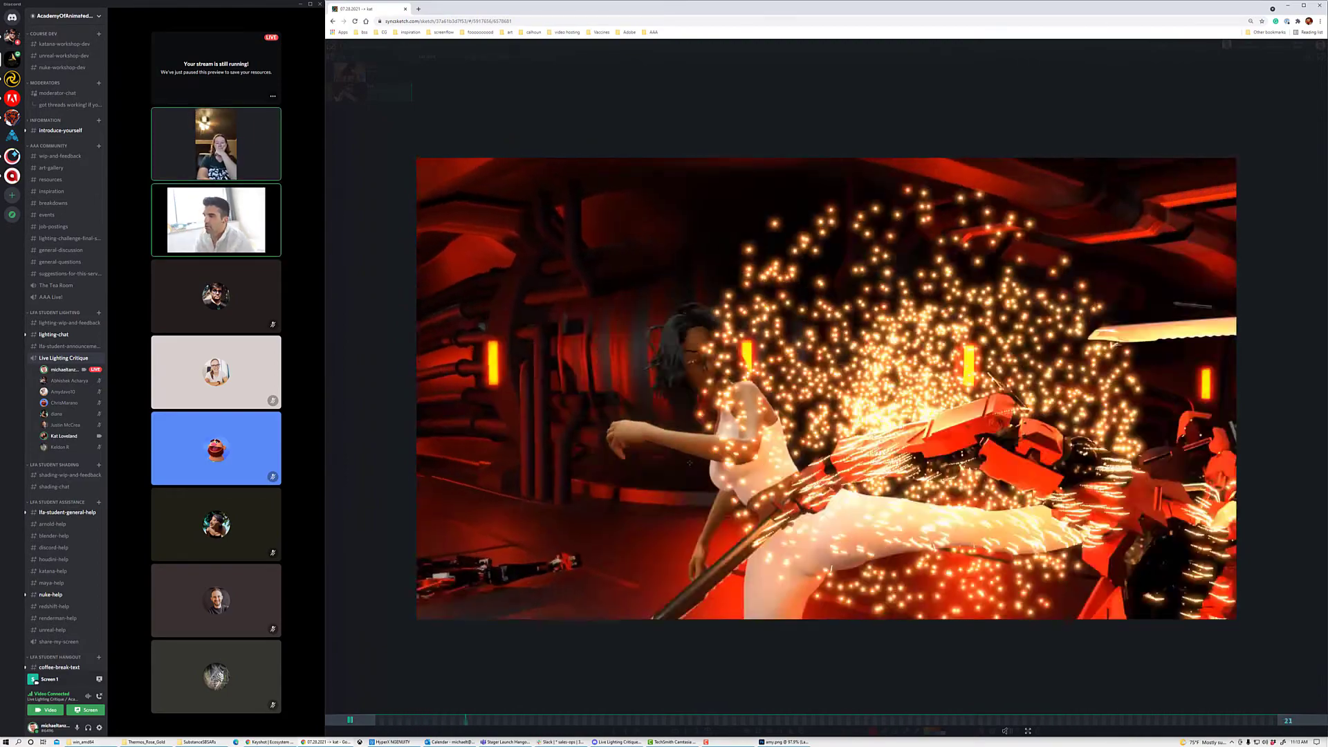
click(1041, 441)
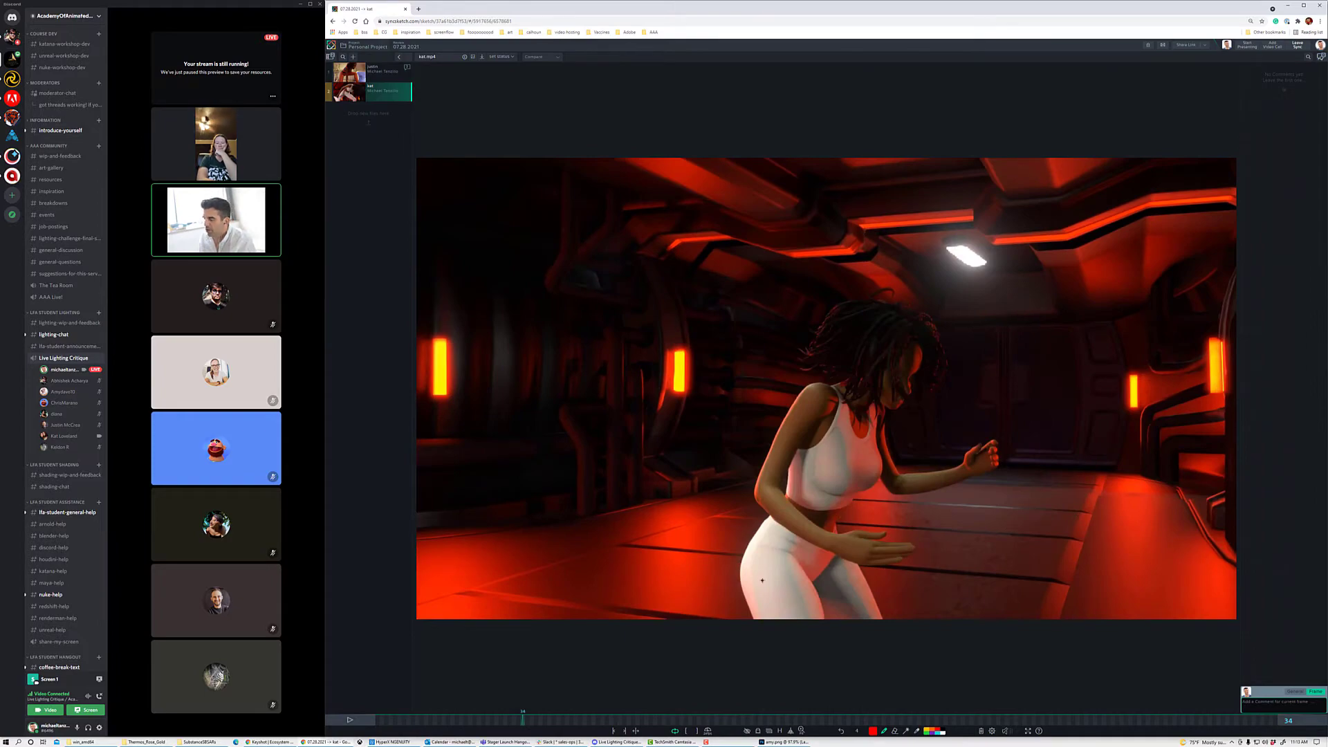
Step: Go to frame 149 and draw a red outline around the shadowed side of the character's face
drag(547, 722, 1029, 719)
mouse_move(955, 237)
mouse_down()
mouse_move(937, 277)
mouse_move(968, 331)
mouse_move(1003, 290)
mouse_move(1011, 244)
mouse_up()
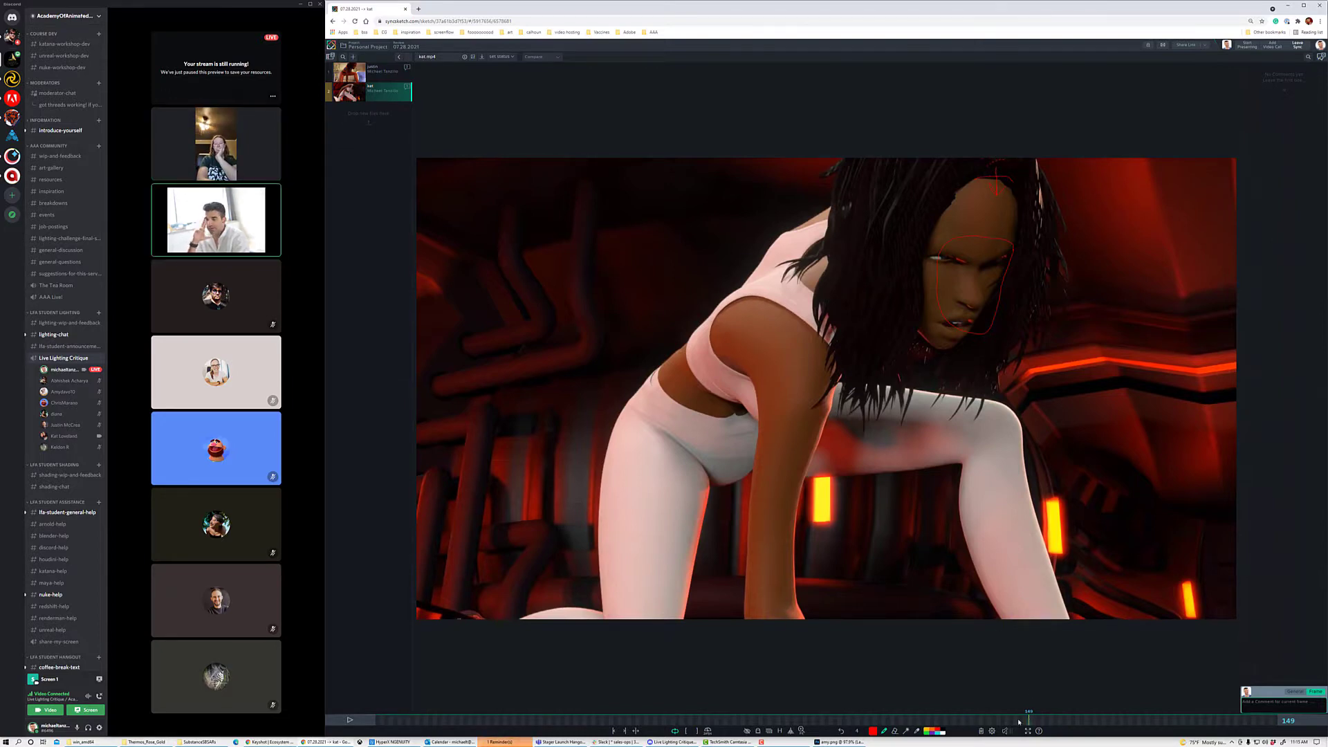
Step: On frame 34, trace the floor's perspective edges in red and scribble over the floor areas beside the character
drag(1027, 722, 521, 654)
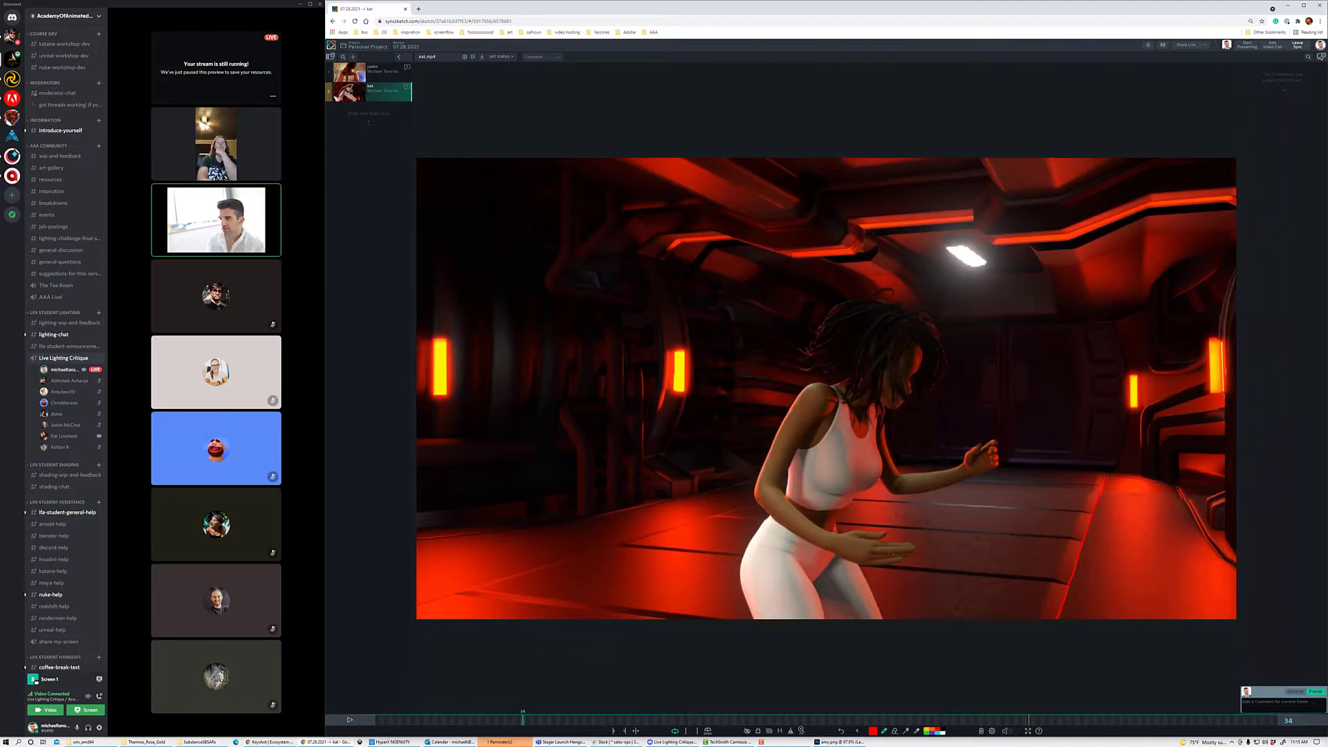
mouse_move(894, 453)
mouse_down()
mouse_move(429, 606)
mouse_move(389, 635)
mouse_up()
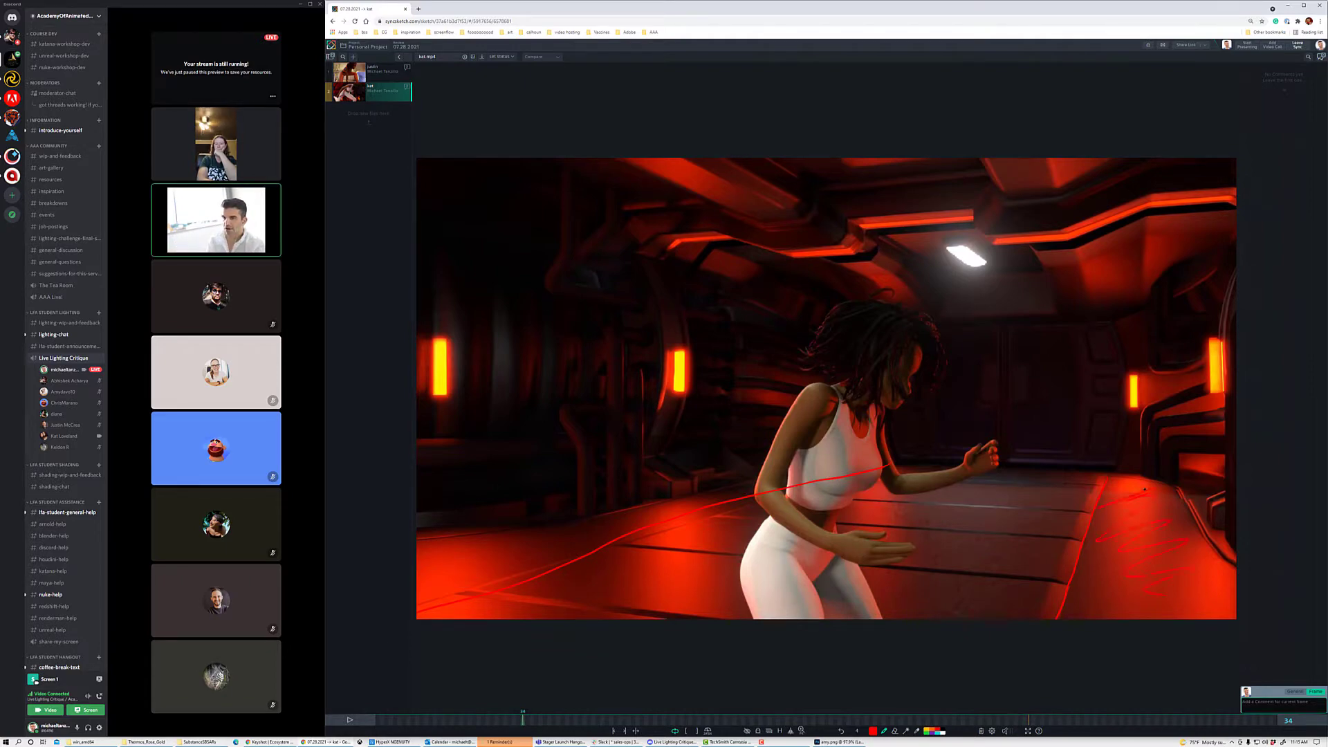
mouse_move(1034, 478)
mouse_down()
mouse_move(927, 540)
mouse_move(1034, 592)
mouse_up()
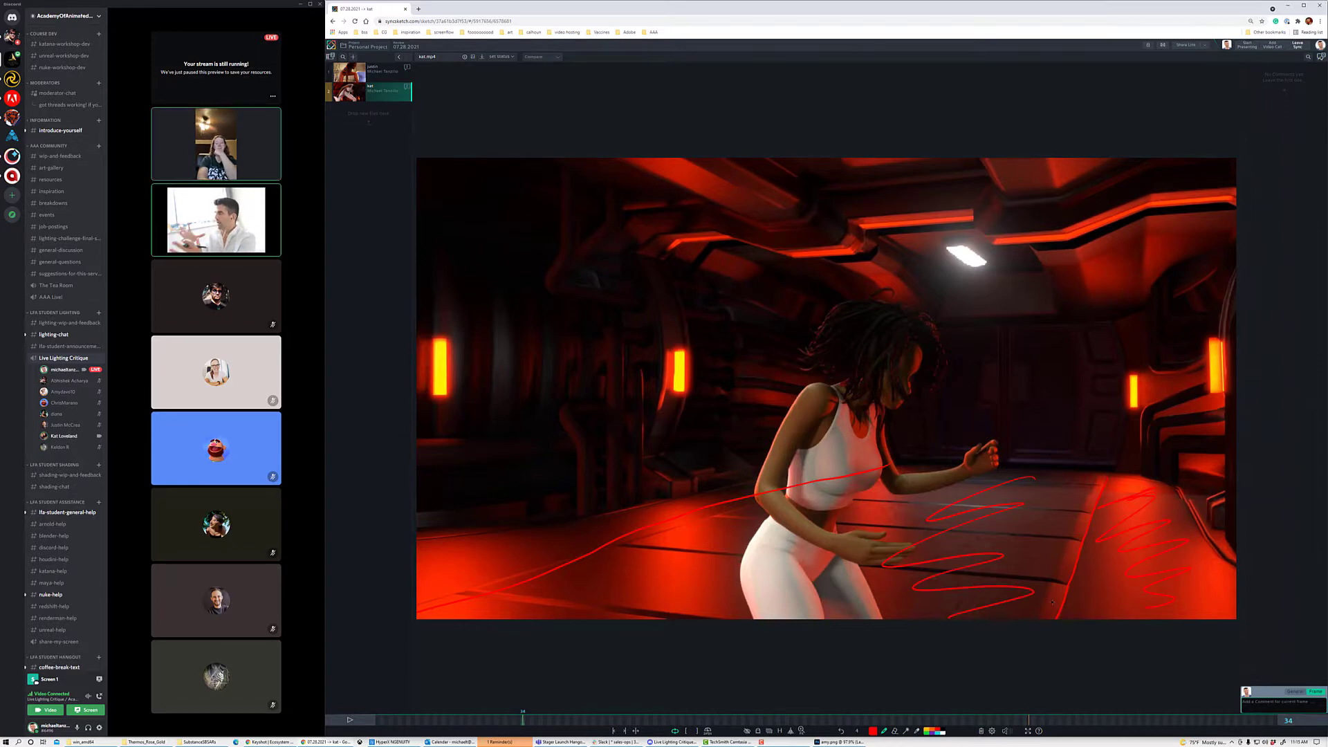
Step: Play the clip through twice, pausing on frame 187 and on frame 127, to review the lighting
key(space)
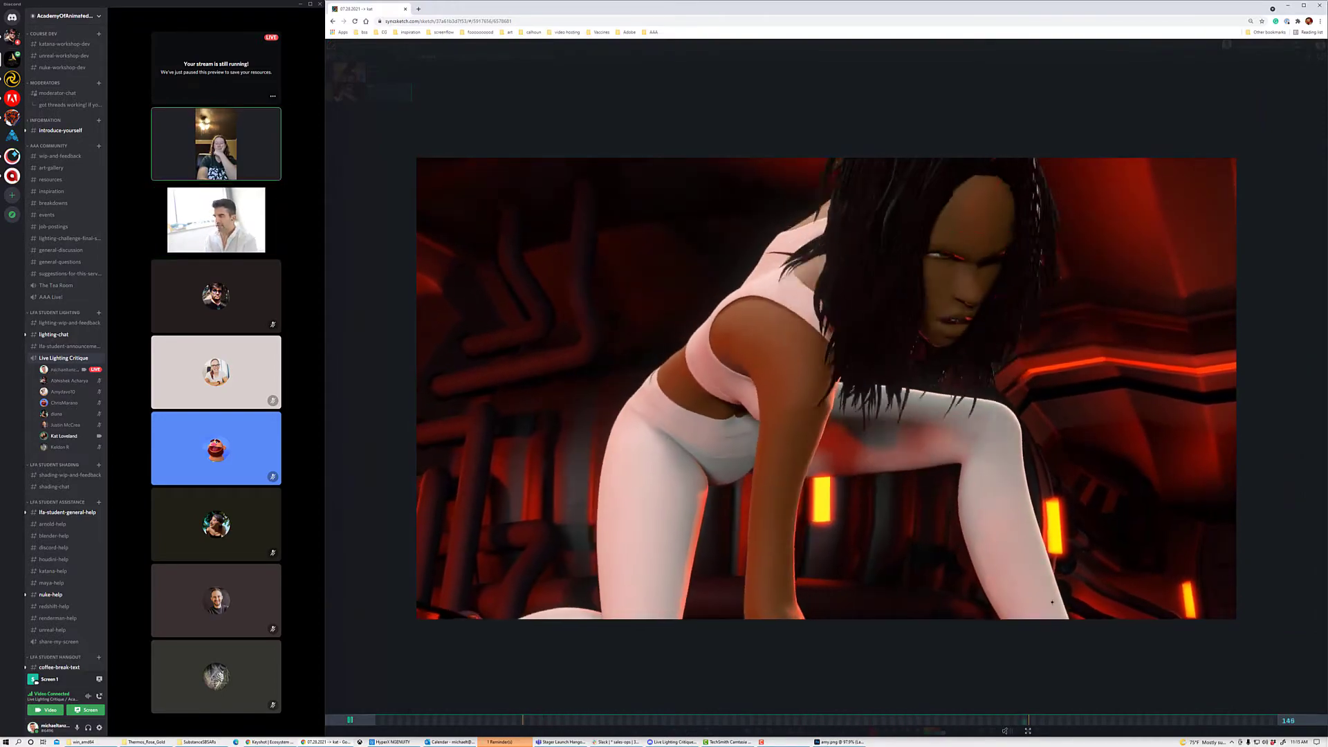
key(space)
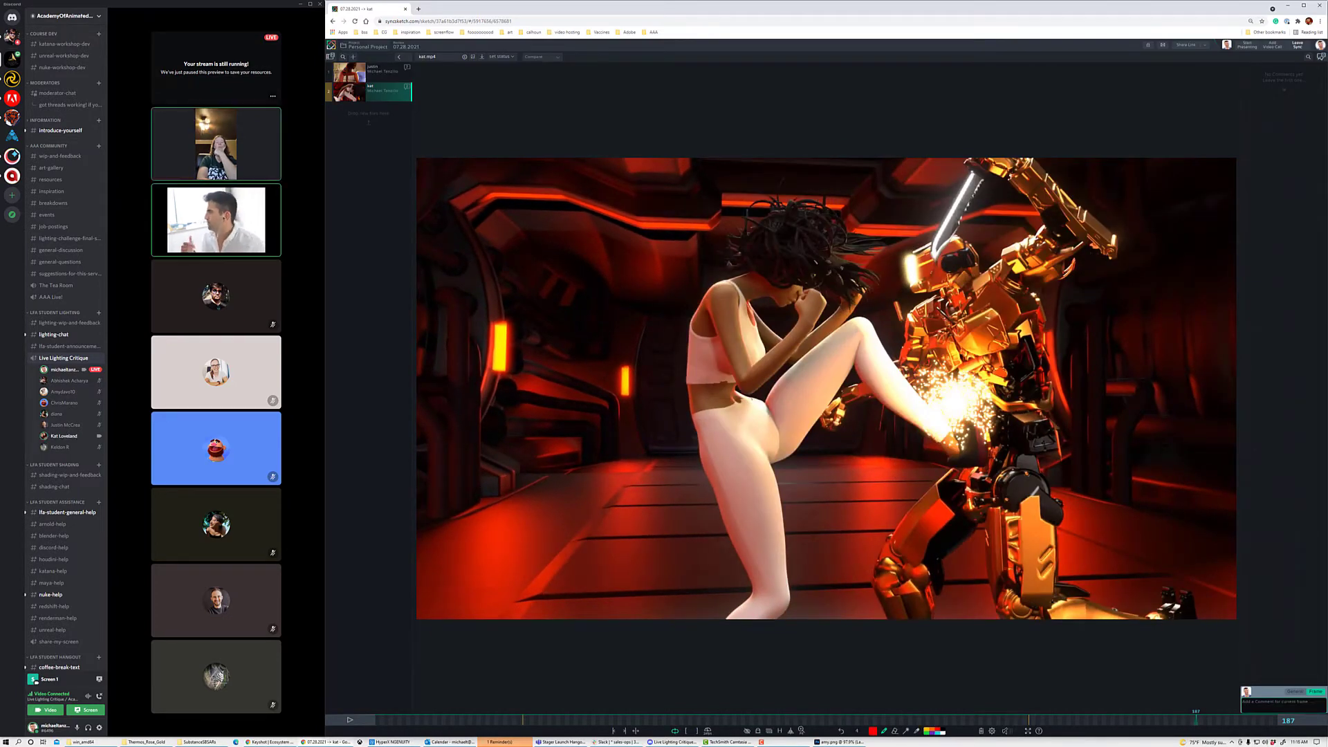
key(space)
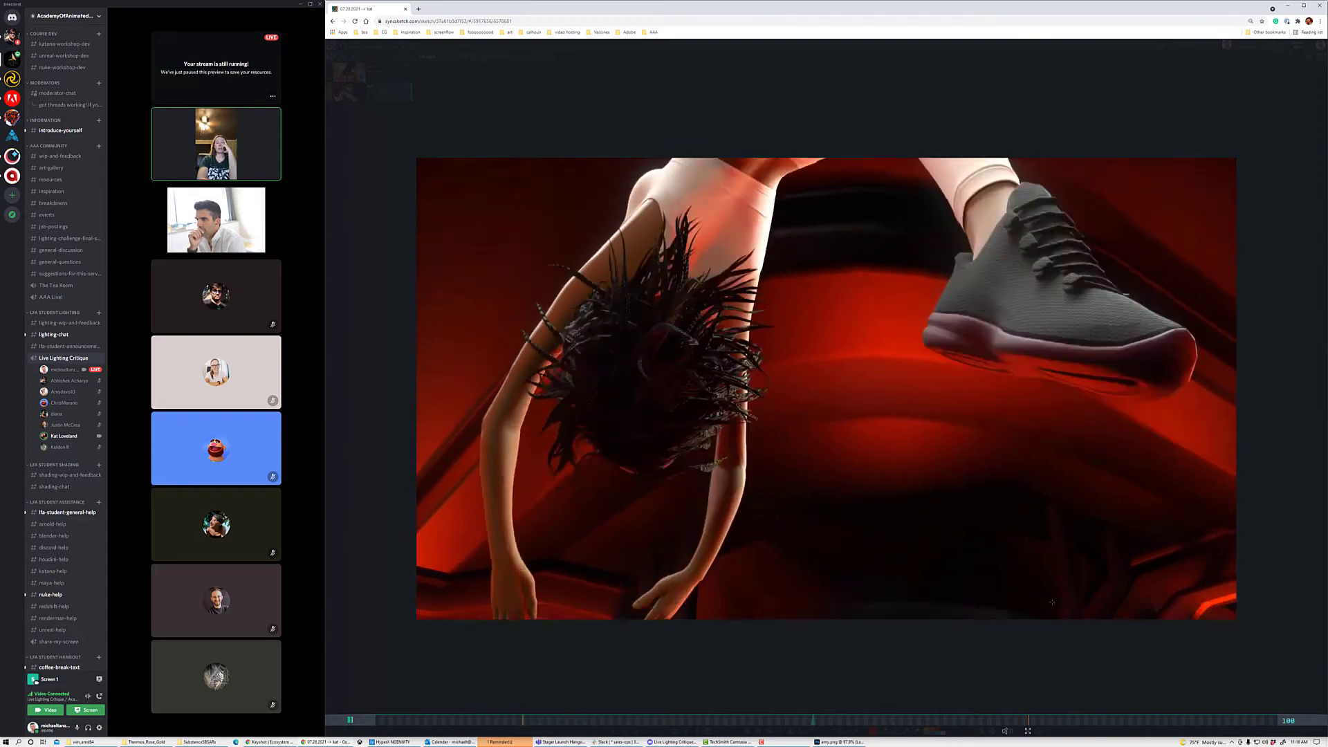
key(space)
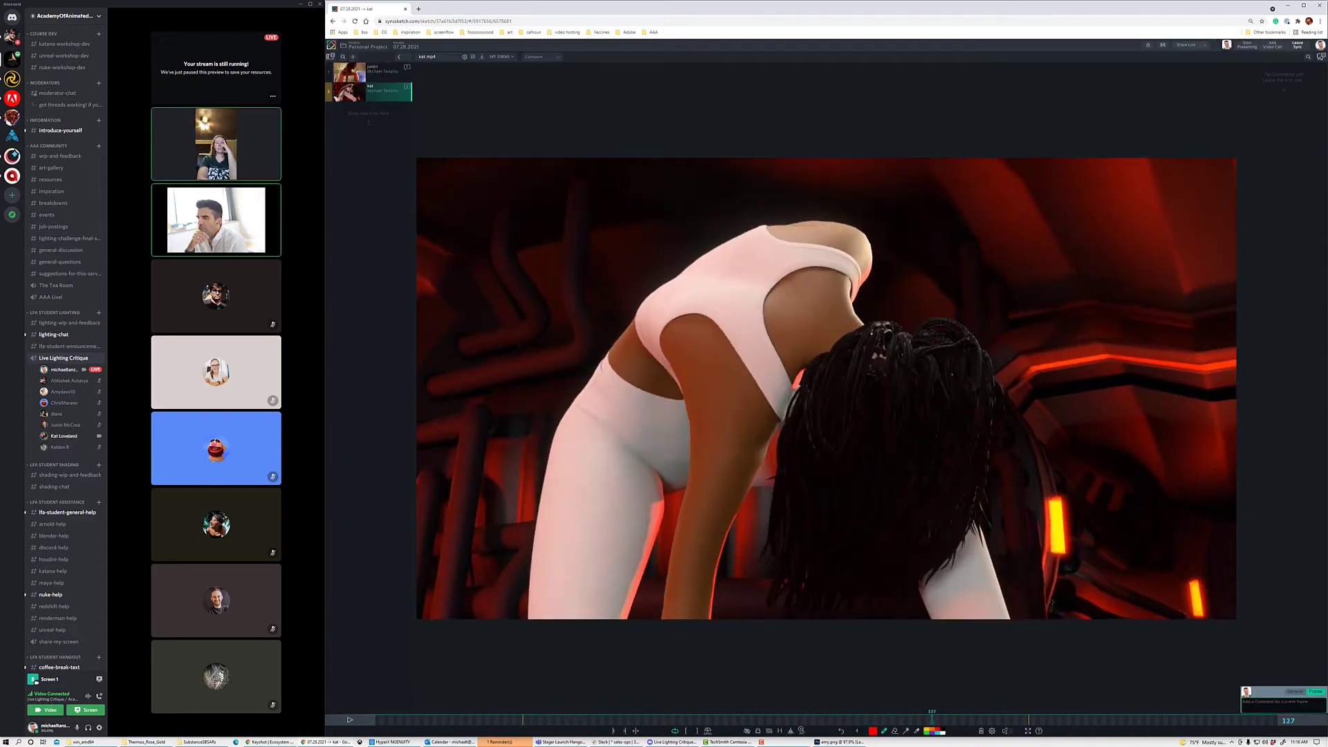
Step: Step back to frame 93 and circle the red-lit area of the character's torso near the waist
key(Left)
key(Left)
key(Left)
key(Left)
key(Left)
key(Left)
key(Left)
key(Left)
key(Left)
key(Left)
key(Left)
key(Left)
key(Left)
key(Left)
key(Left)
key(Left)
key(Left)
key(Left)
key(Left)
key(Left)
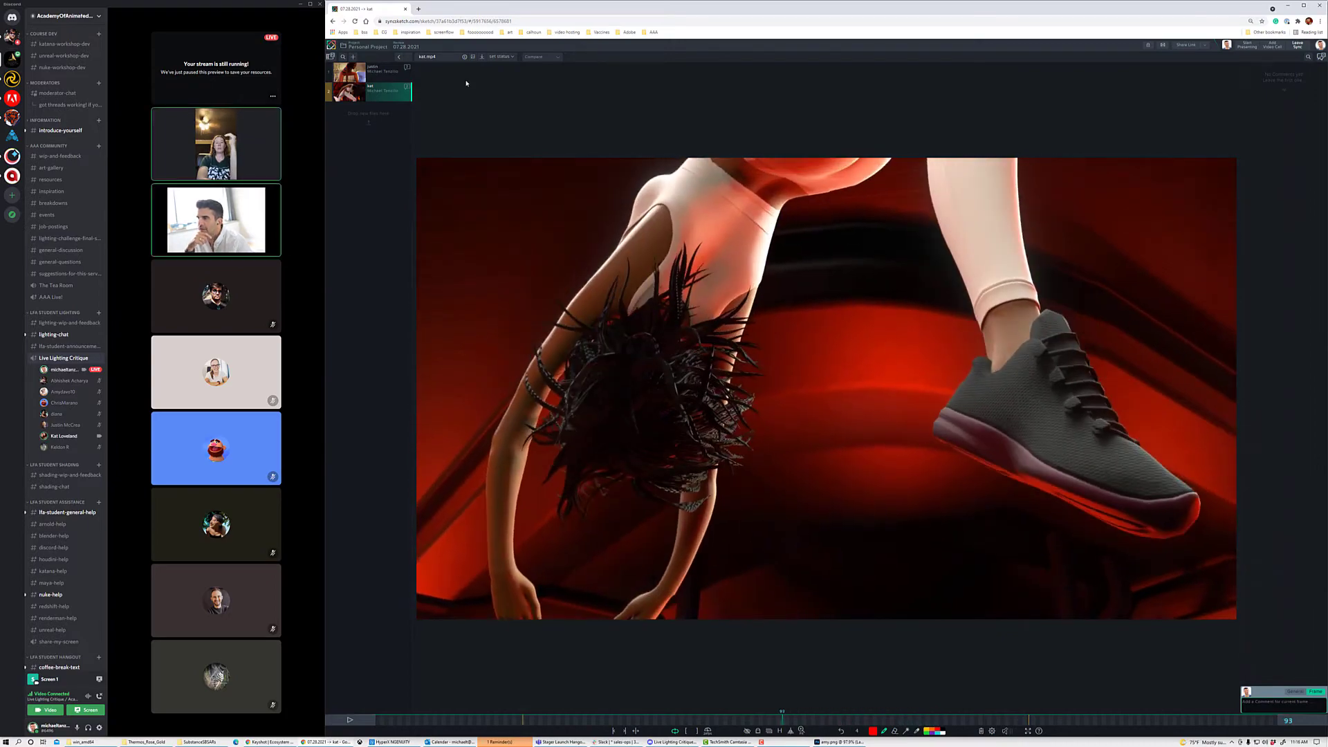
drag(705, 247, 791, 215)
Step: Step frame by frame back to the shot change around frames 49 to 52 and compare the body lighting on both sides
key(Right)
key(Right)
key(Right)
key(Right)
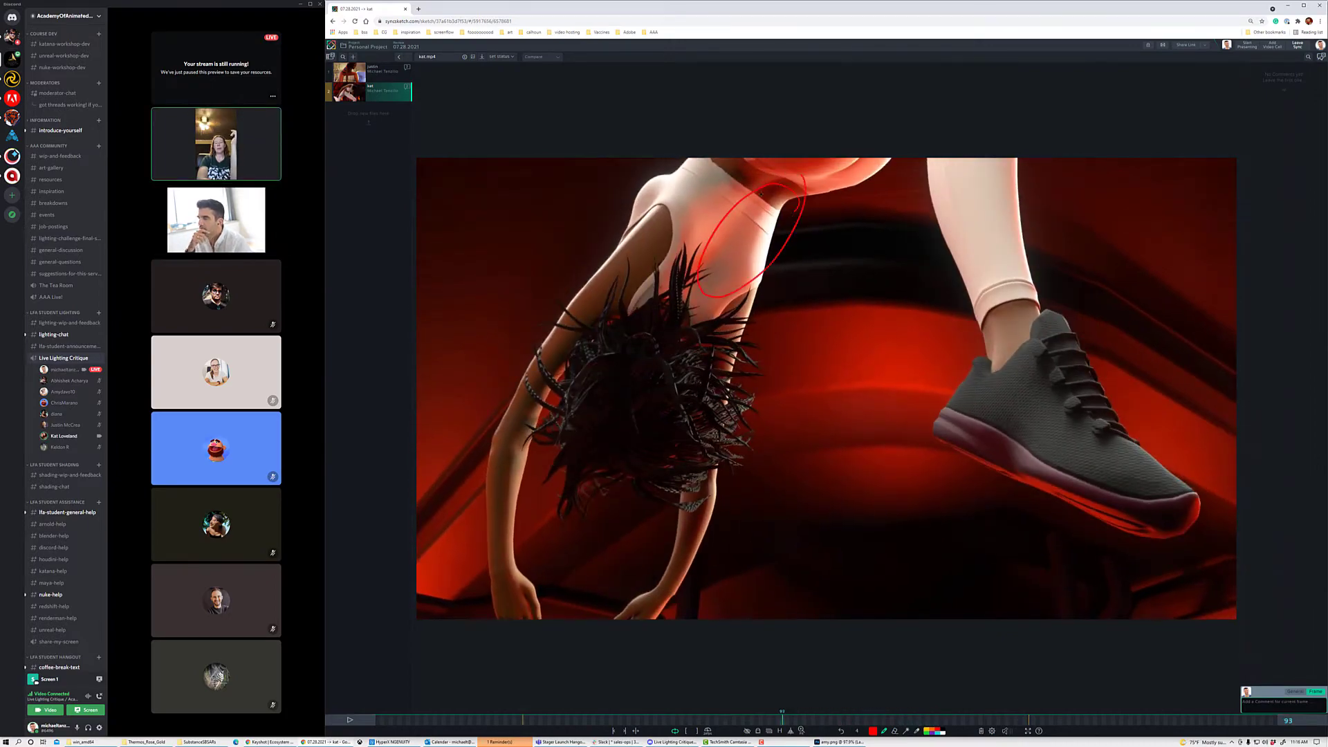
key(Left)
key(Left)
key(Left)
key(Left)
key(Left)
key(Left)
key(Left)
key(Left)
key(Left)
key(Left)
key(Left)
key(Left)
key(Left)
key(Left)
key(Left)
key(Left)
key(Left)
key(Left)
key(Left)
key(Left)
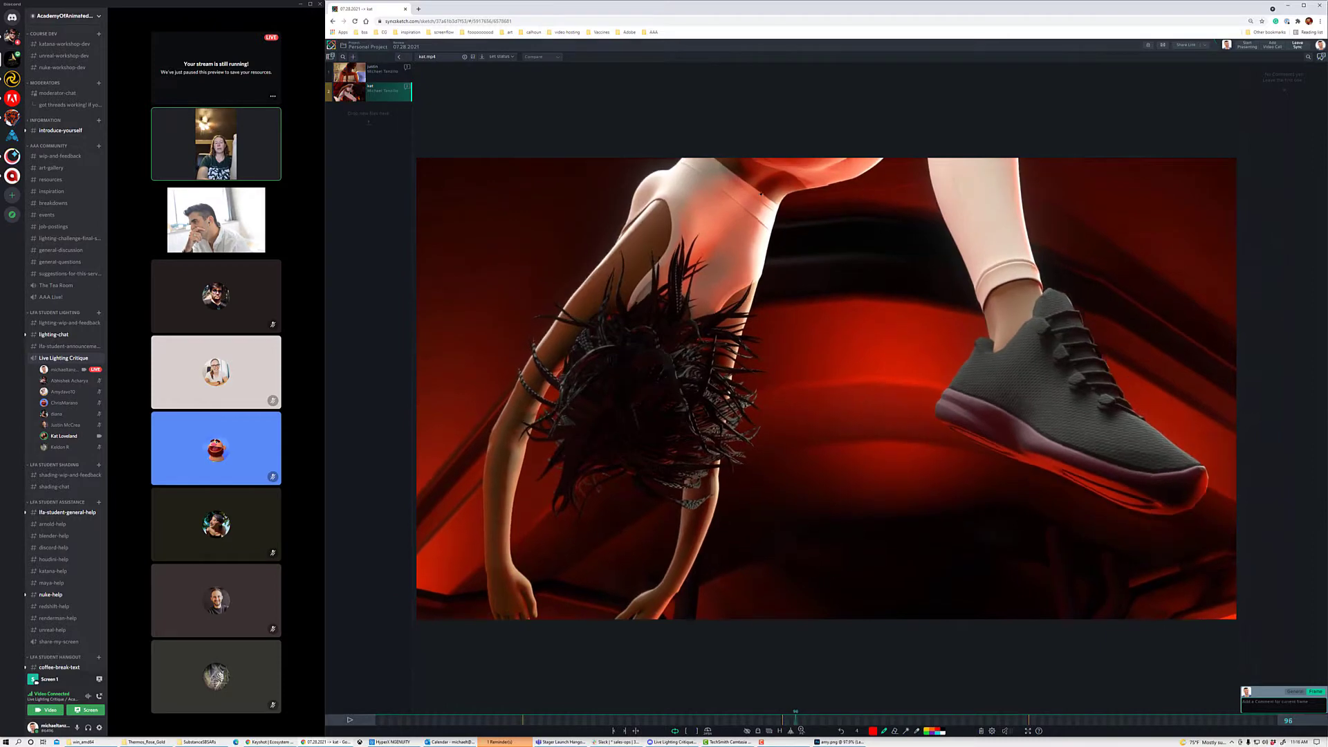
key(Left)
key(Left)
key(Left)
key(Left)
key(Left)
key(Left)
key(Left)
key(Left)
key(Left)
key(Left)
key(Left)
key(Left)
key(Left)
key(Left)
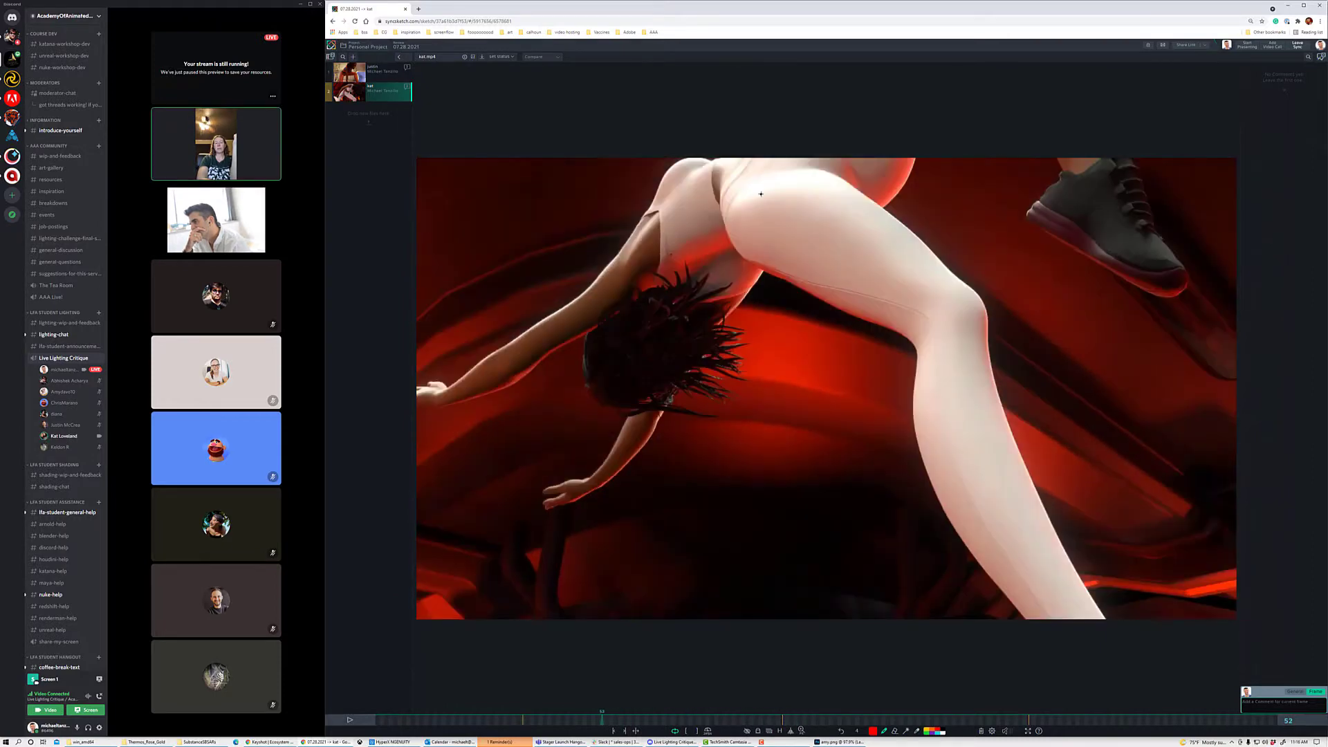
key(Left)
key(Left)
key(Left)
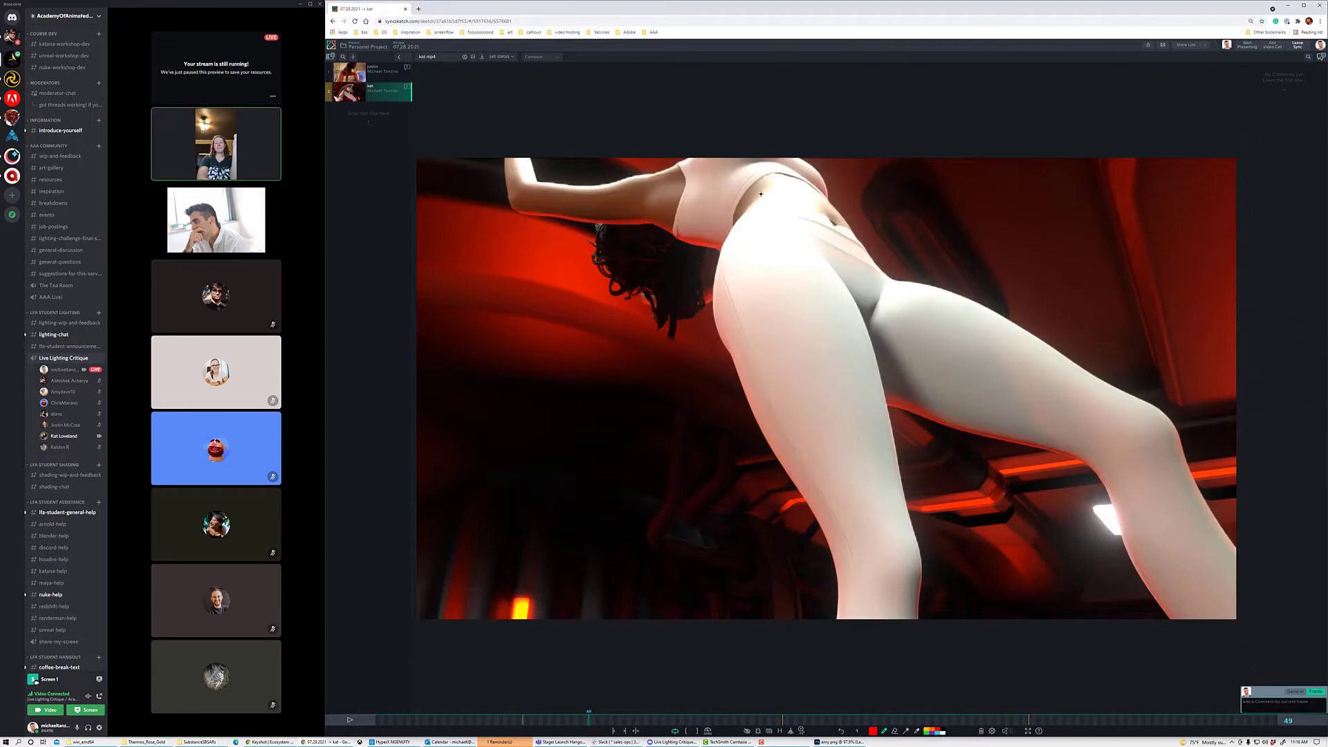
key(Right)
key(Right)
key(Right)
key(Left)
key(Left)
key(Left)
key(Left)
key(Left)
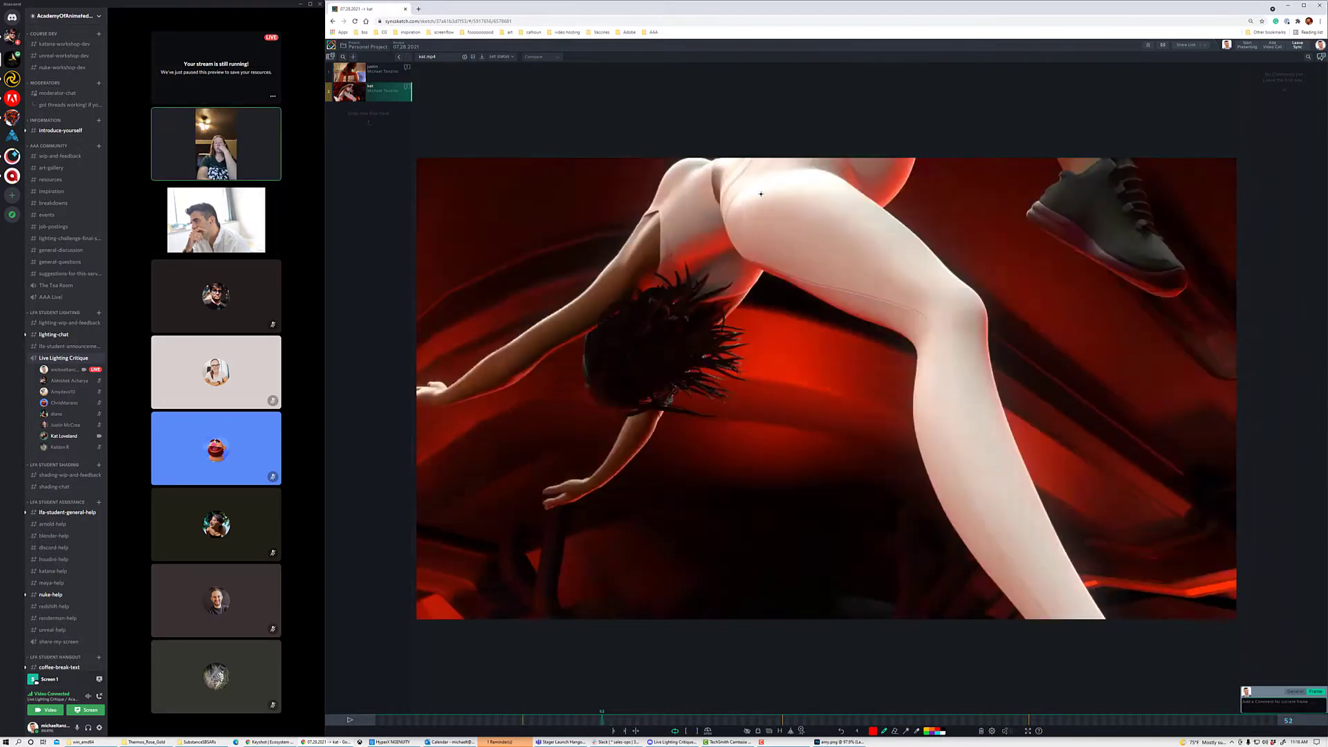
Step: Replay the clip, pausing on the kick at frame 192 and again on the upside-down shot, to review the lighting
key(space)
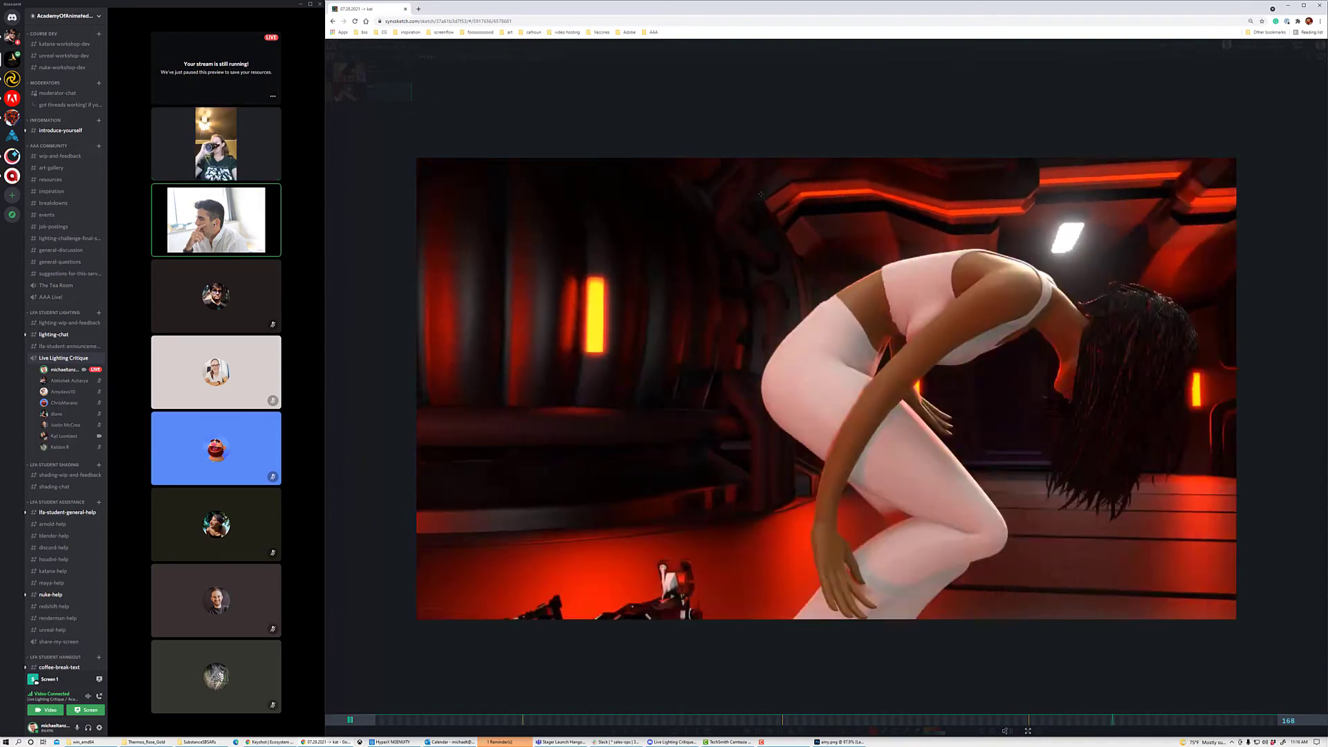
key(space)
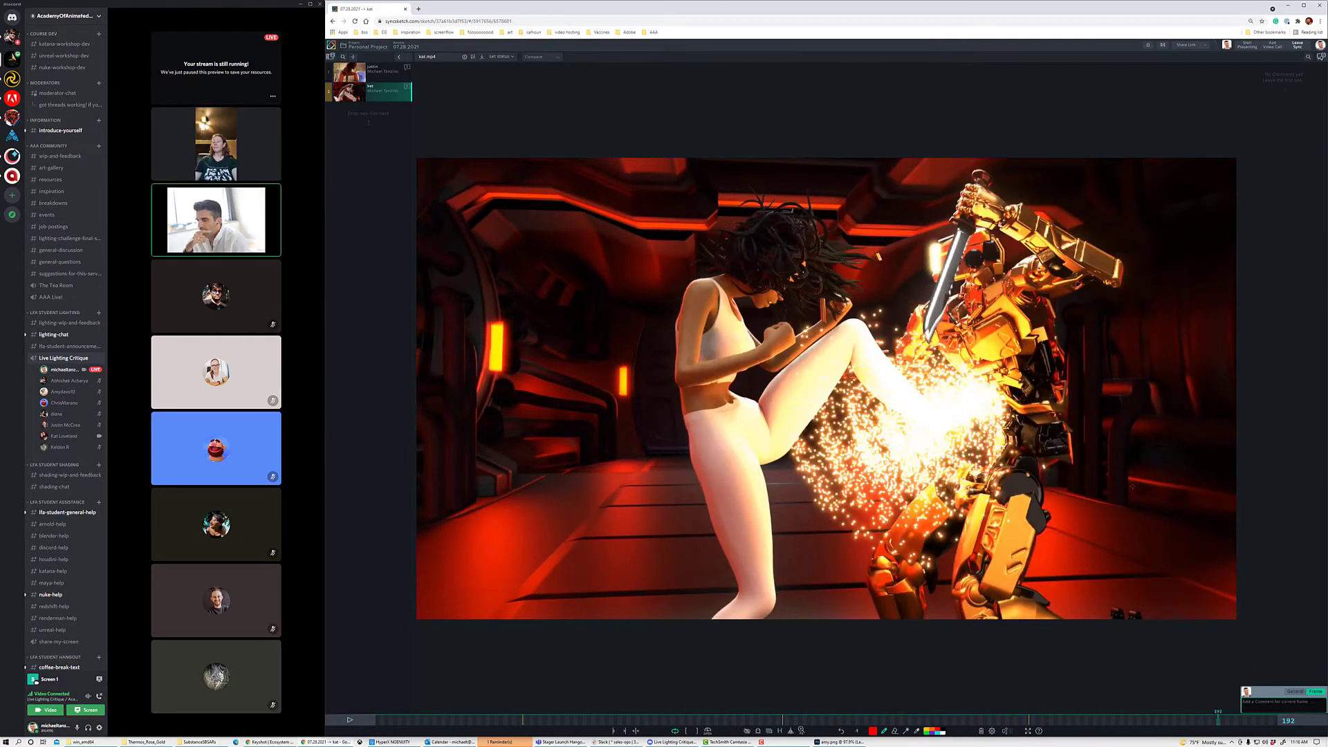
click(659, 724)
key(space)
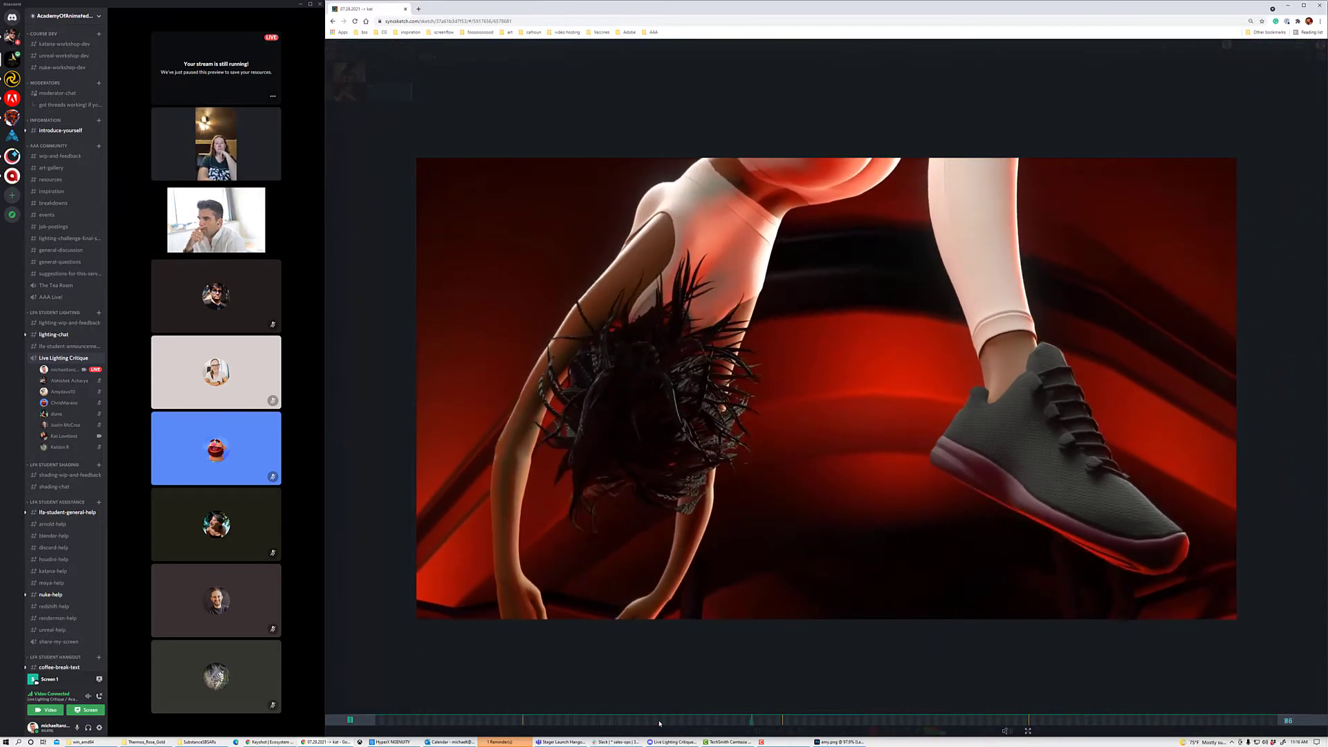
key(space)
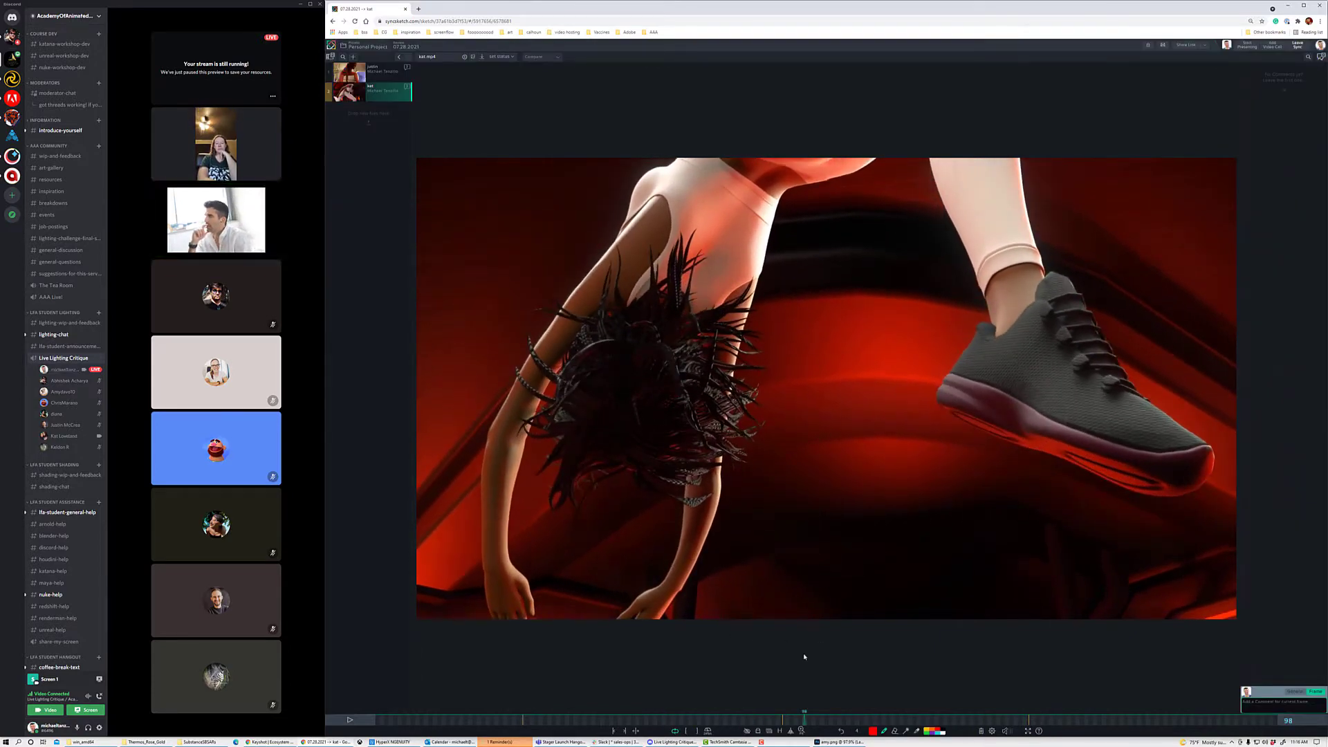
Step: Compare the sparks at frame 192 with the start of the kick at frame 184
drag(804, 720, 1218, 721)
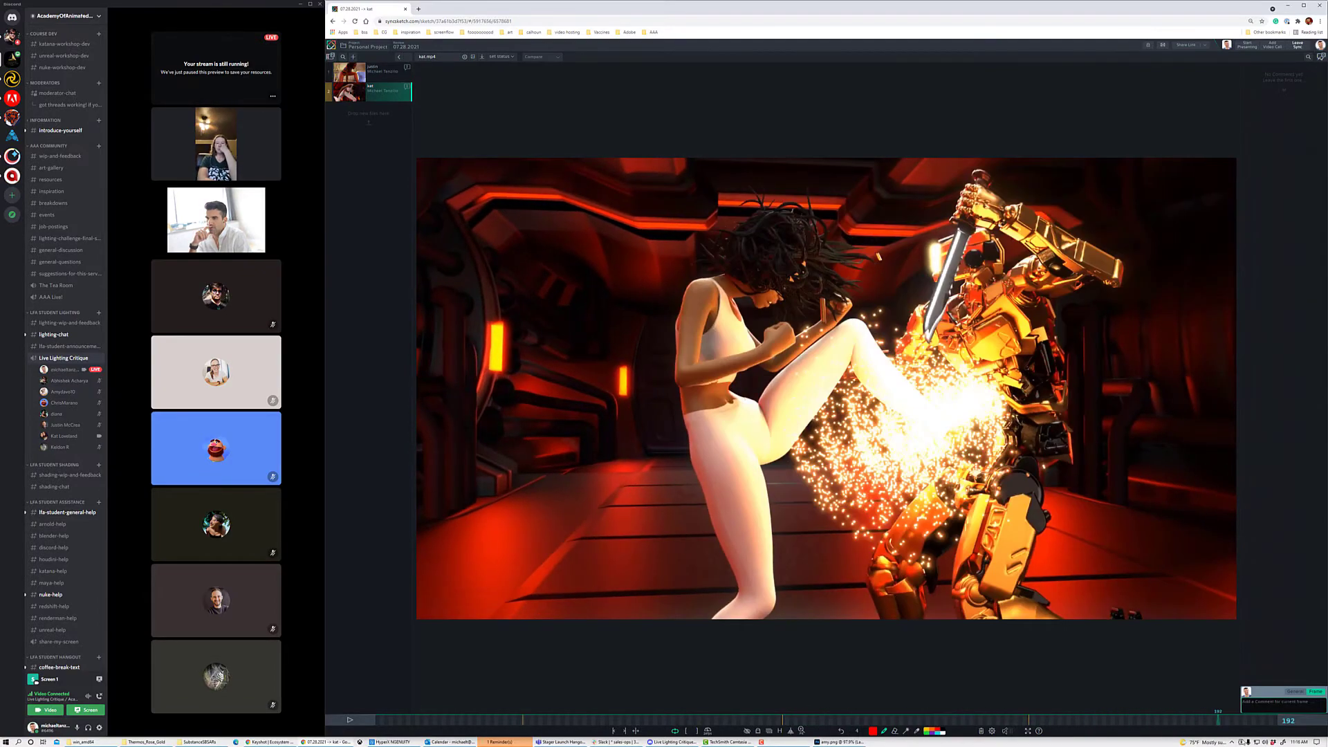
click(1182, 719)
click(1182, 719)
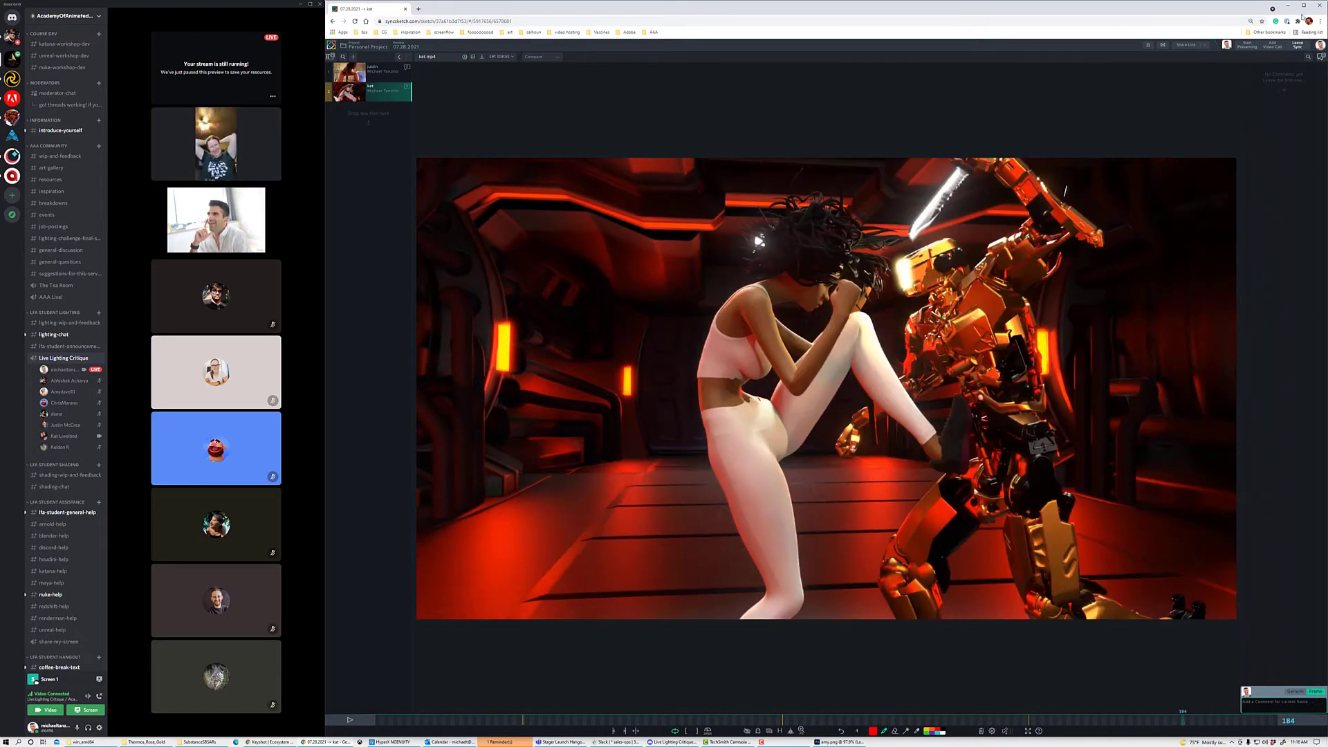
Step: Switch to Photoshop and copy a rectangular area around the caricature's head onto a new layer
click(839, 741)
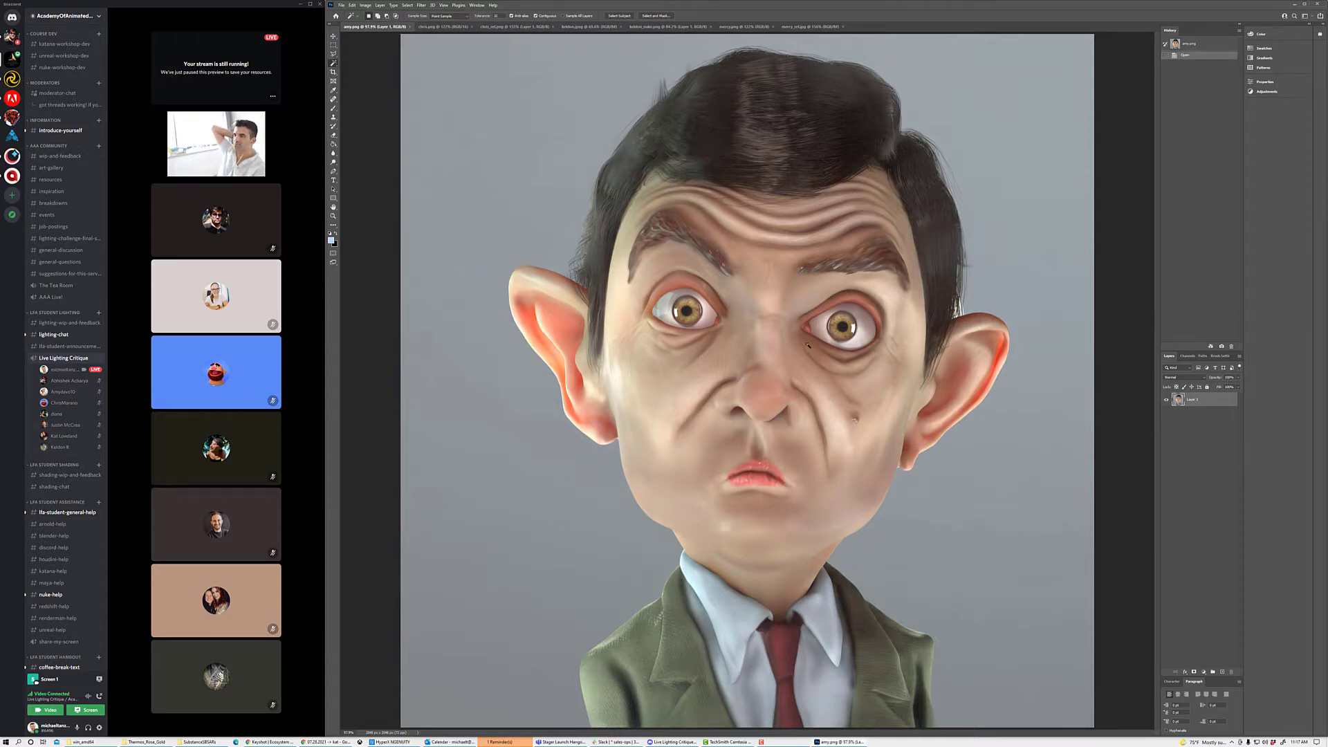
mouse_move(206, 128)
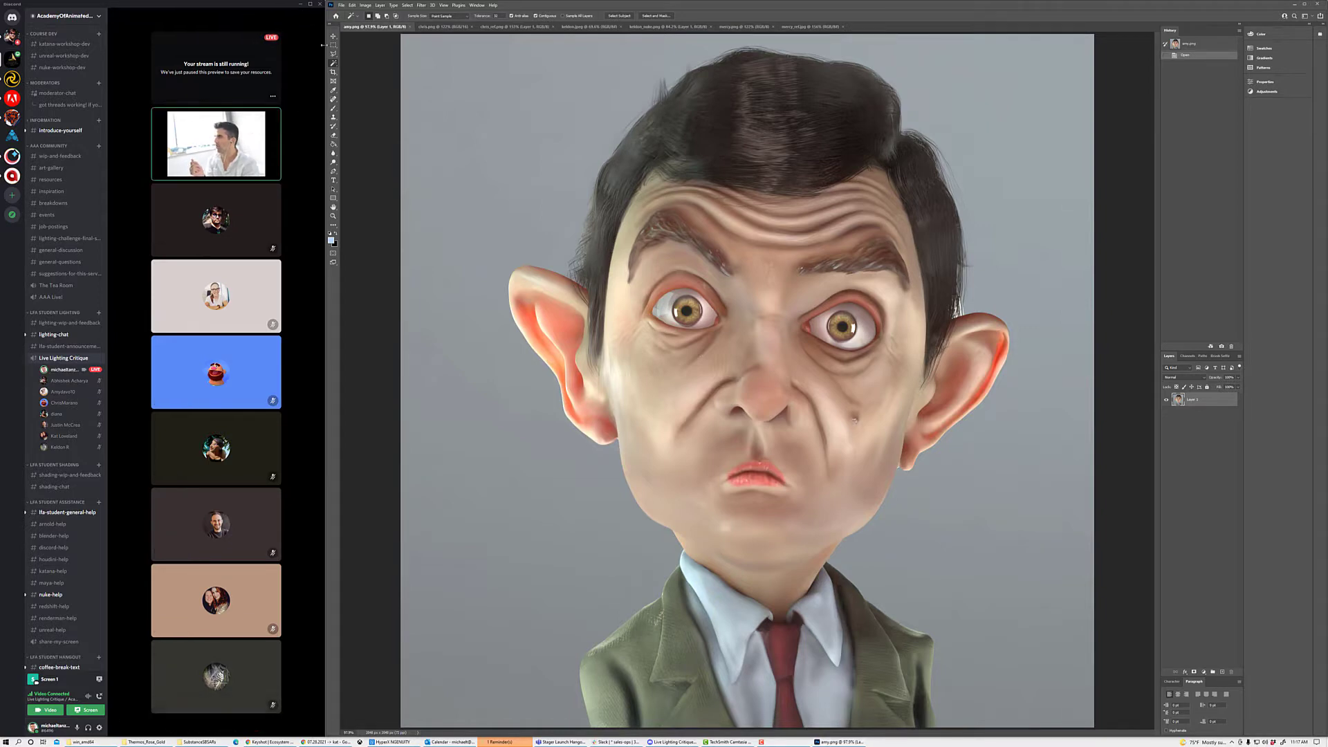
key(m)
drag(495, 59, 1061, 636)
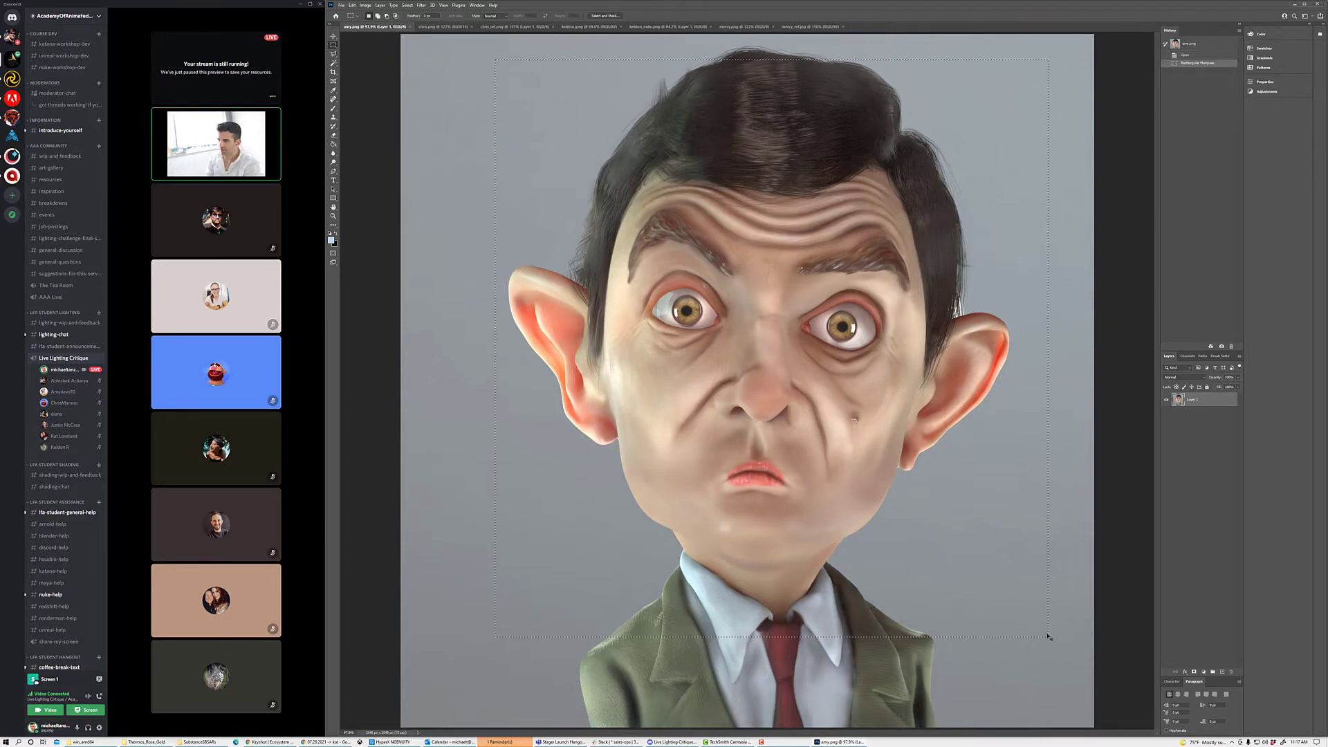
key(ctrl+c)
key(ctrl+v)
Step: Apply a midtone Color Balance to the pasted head layer, shifting it toward red, magenta and yellow
key(ctrl+b)
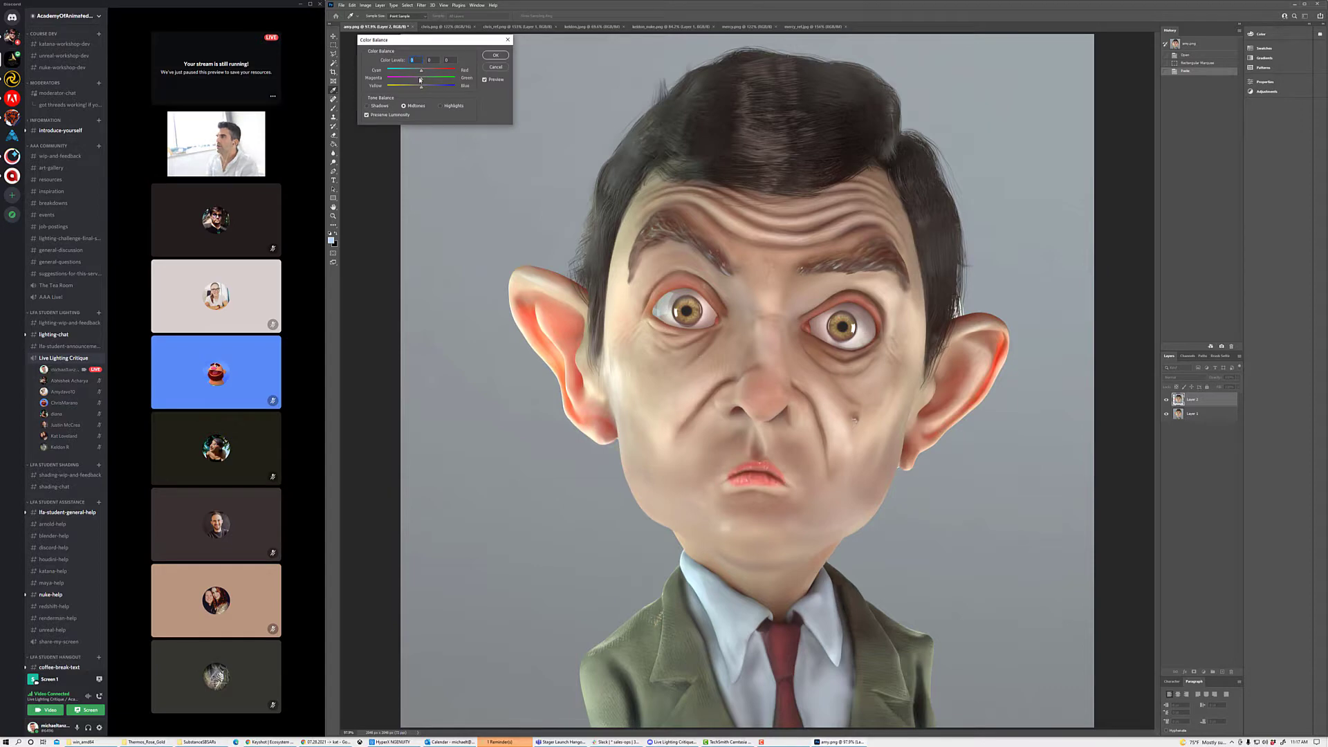
drag(424, 72, 415, 87)
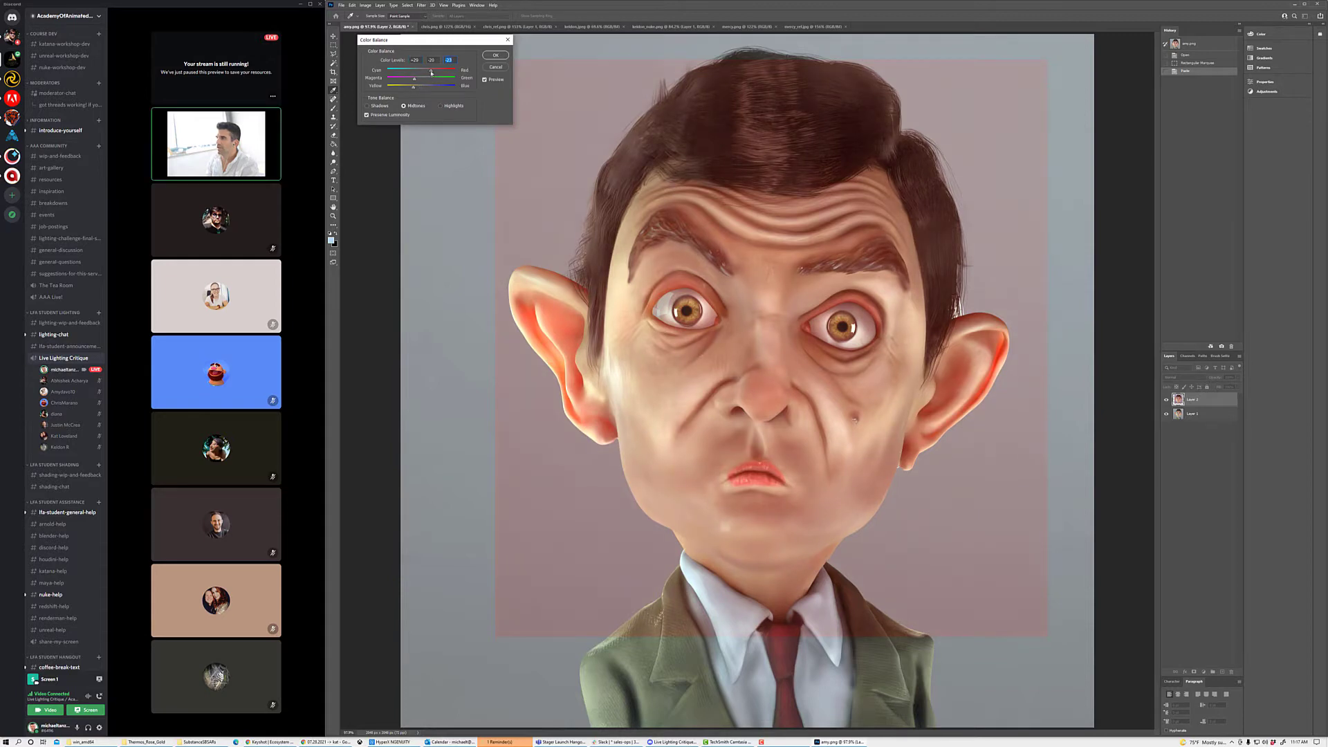
click(429, 71)
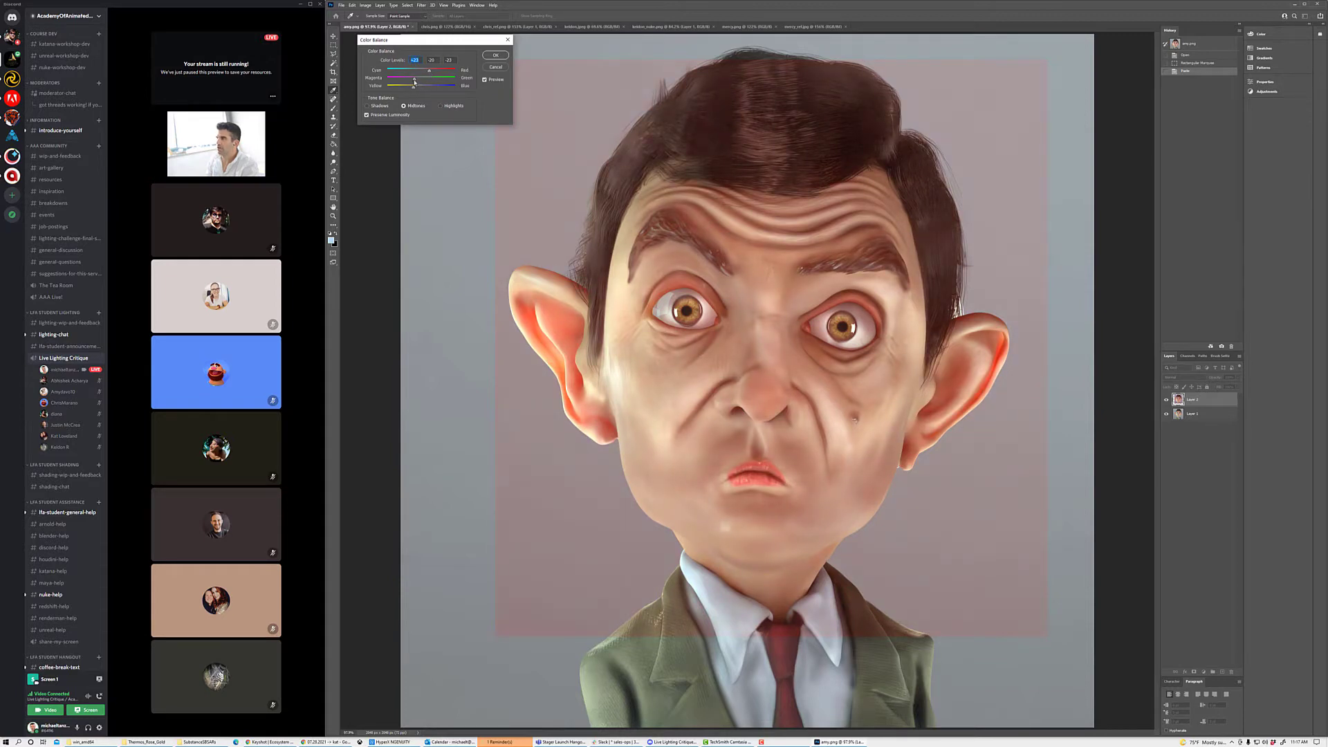
drag(413, 81, 417, 81)
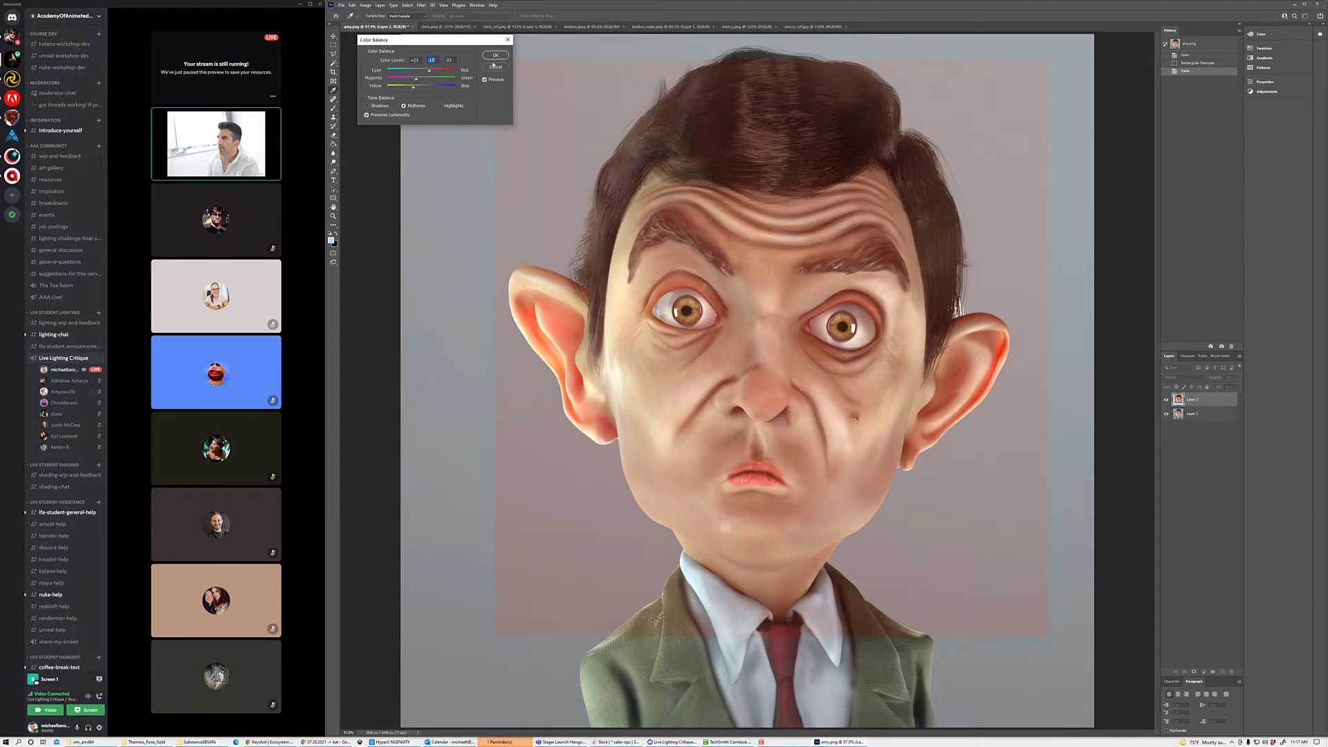
key(Return)
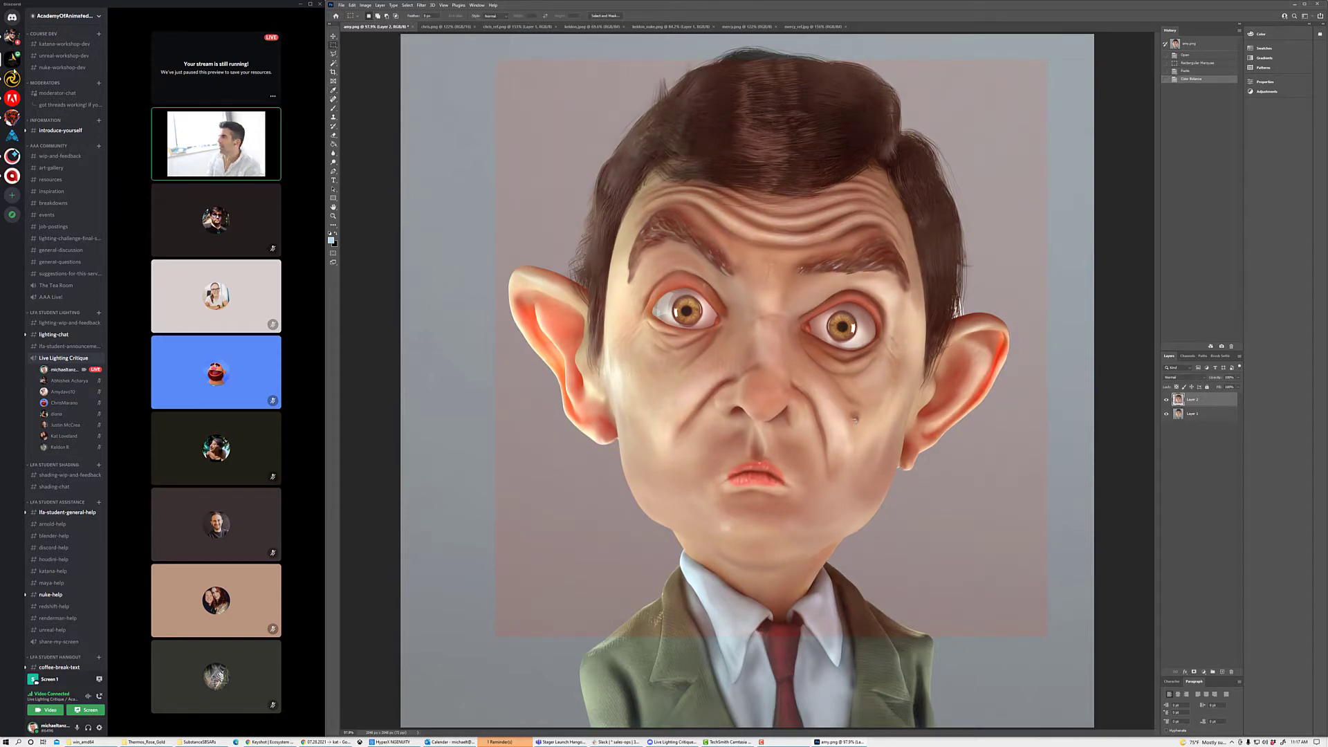
Step: Erase the red tint from the background, hair and clothing around the face on the color-balanced layer with an enlarged Eraser
click(334, 135)
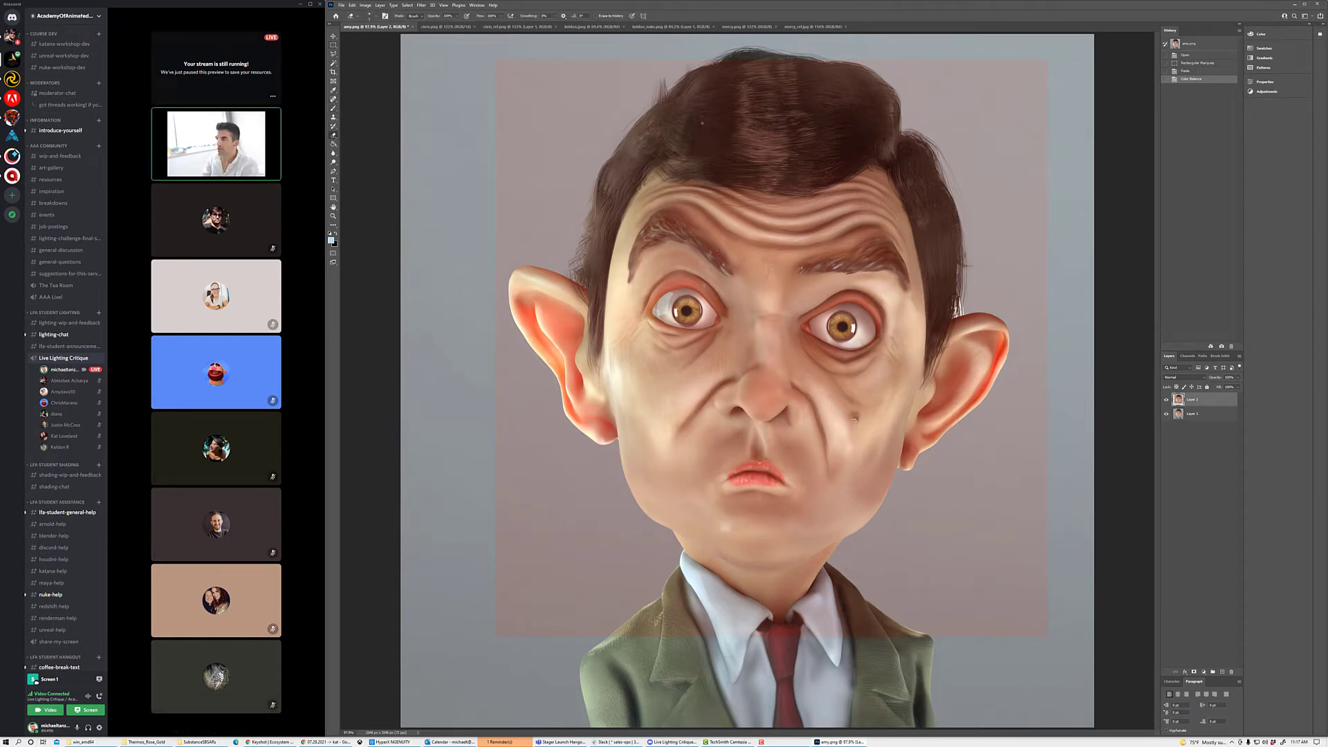
key(bracketright)
key(bracketright)
key(bracketright)
key(bracketright)
key(bracketright)
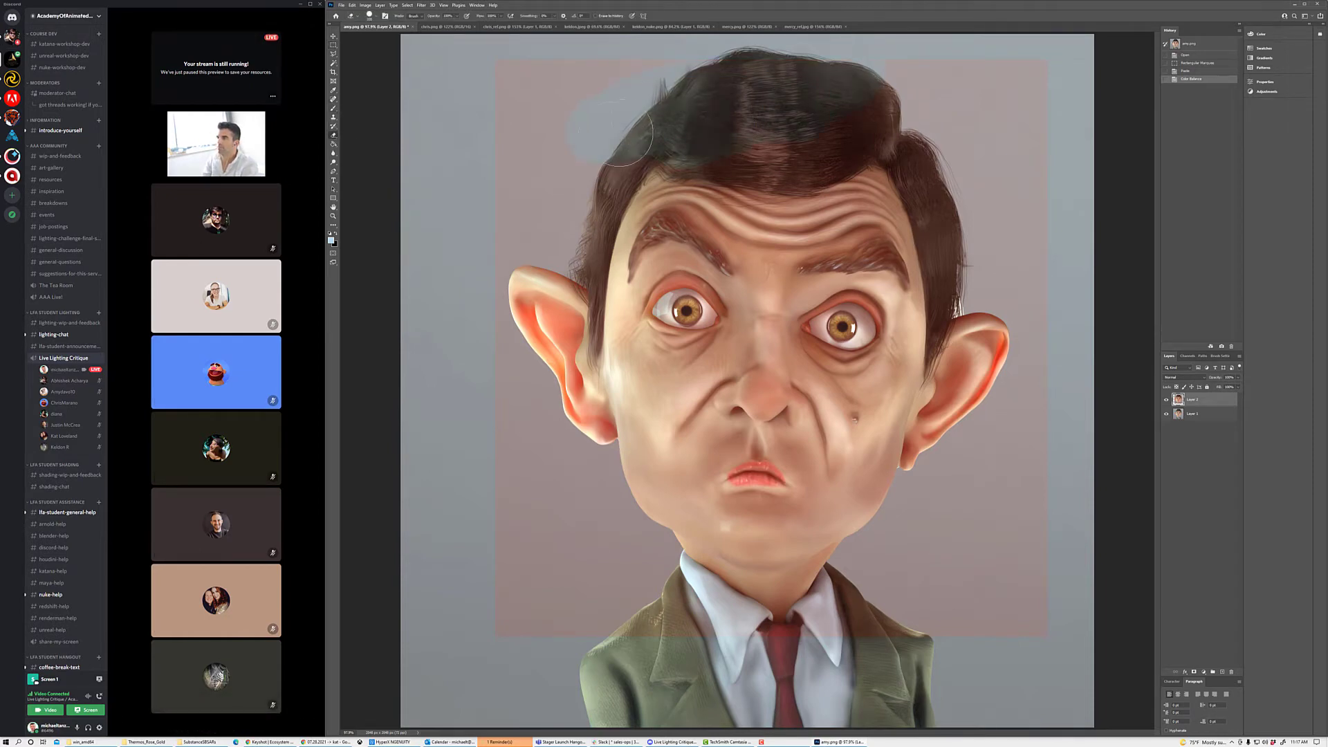
click(372, 15)
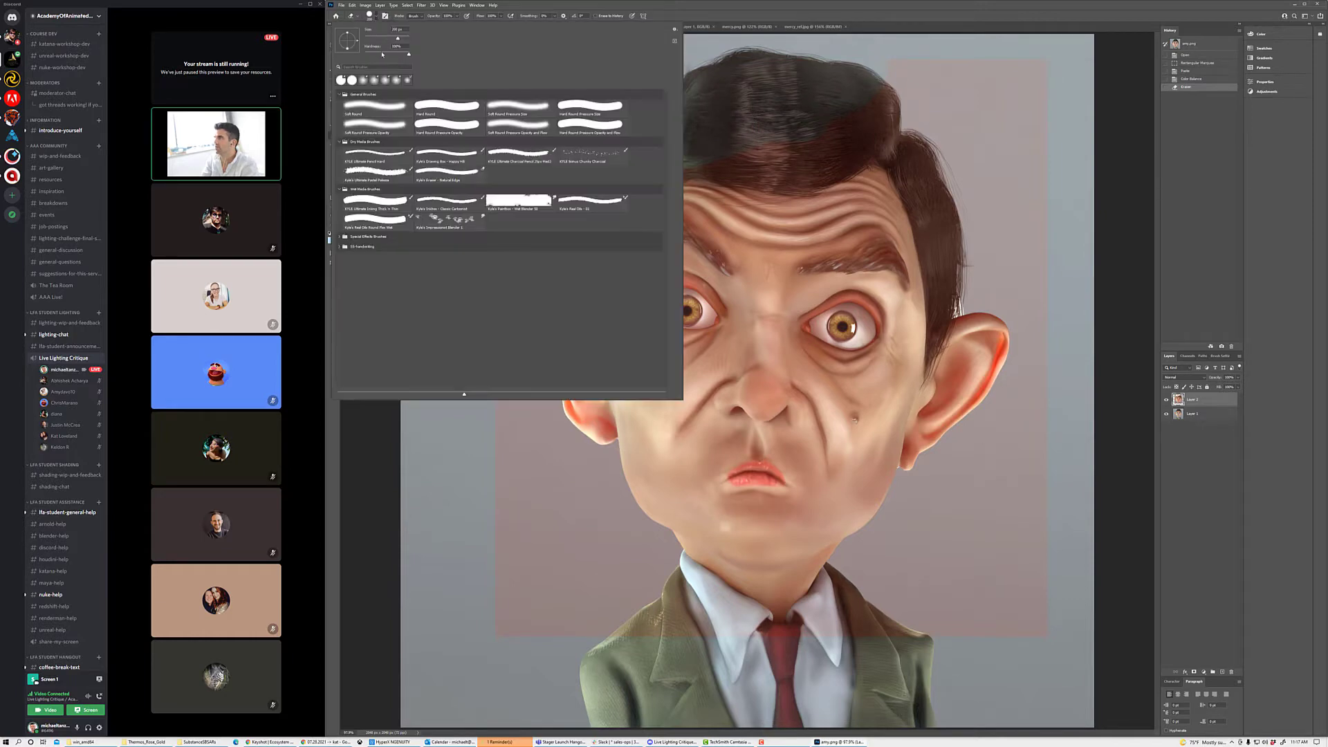
key(Return)
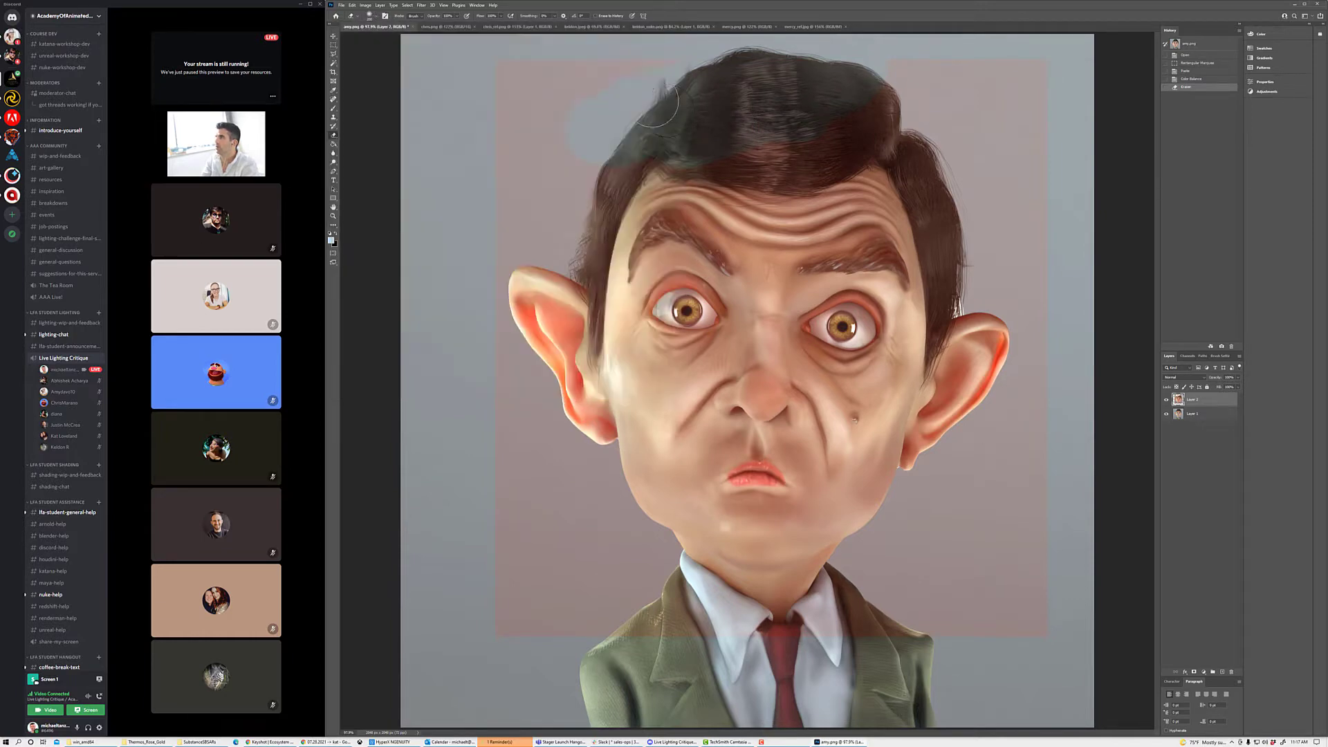
drag(667, 110, 626, 147)
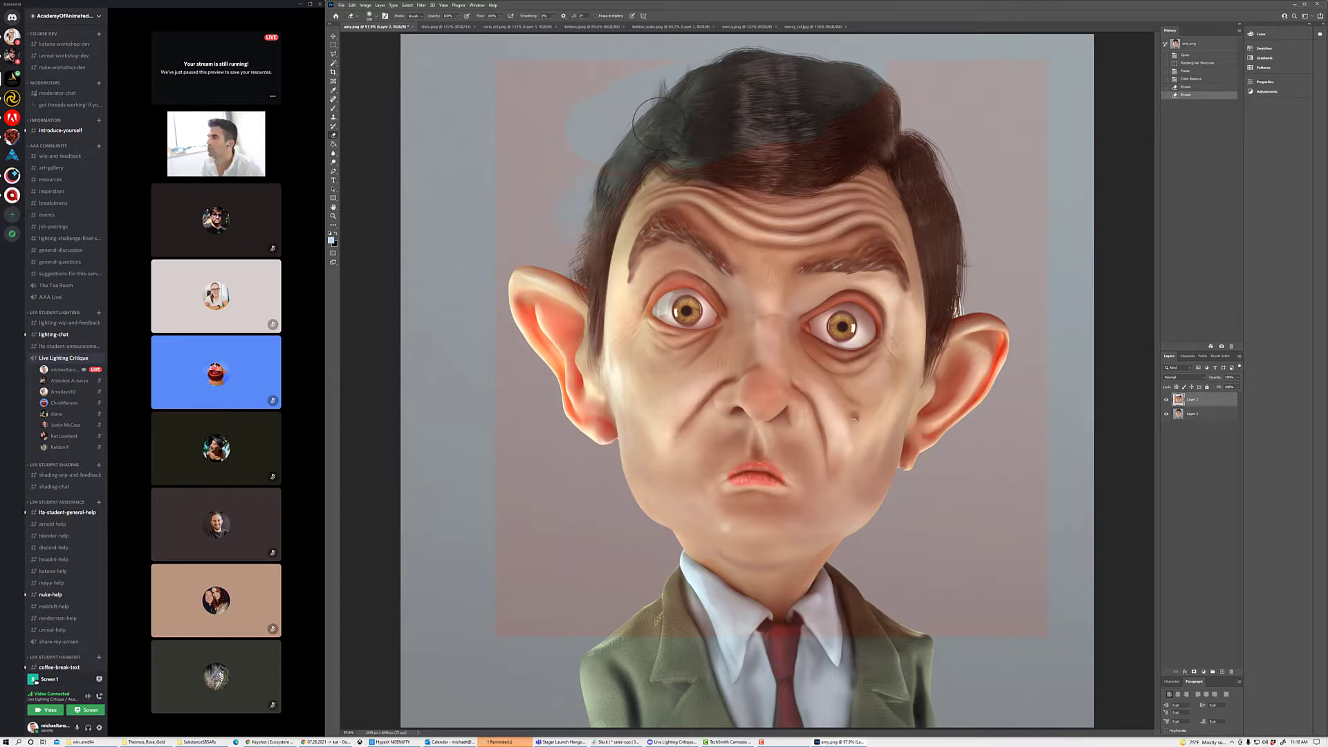
drag(484, 281, 485, 249)
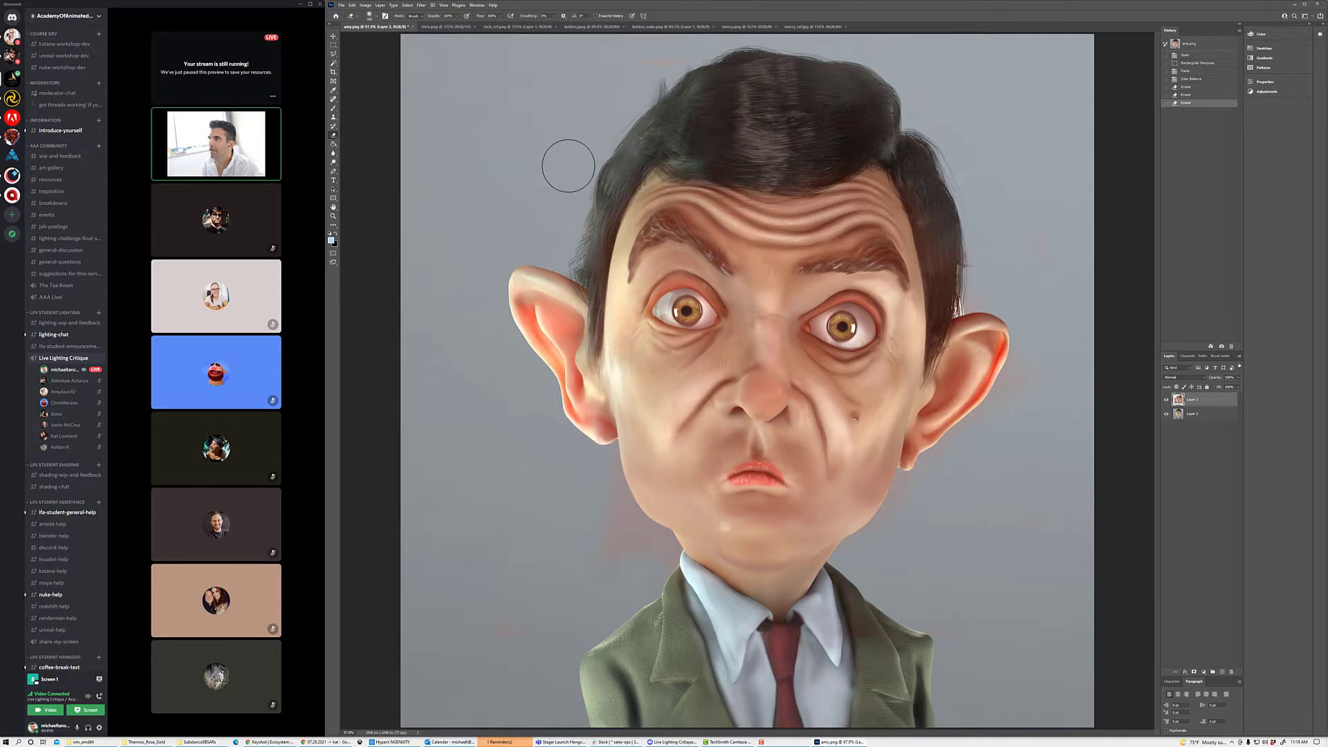
click(568, 166)
Step: Toggle the color-balanced layer's visibility to compare the skin with and without the red shift
click(1166, 399)
click(1166, 399)
click(1167, 399)
click(1167, 400)
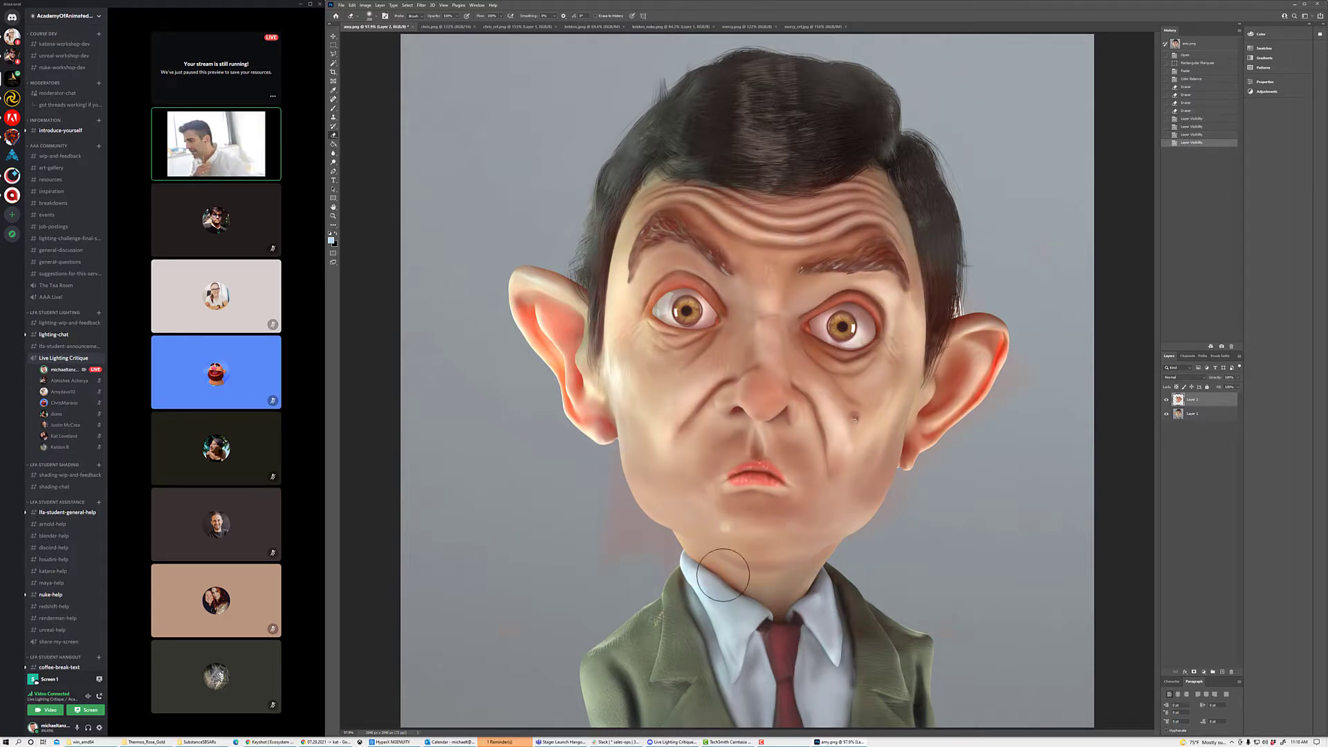
Step: Erase leftover red tint beside the jacket, below the character's left ear and in the hair, and hide the color-balanced layer
drag(526, 626, 534, 623)
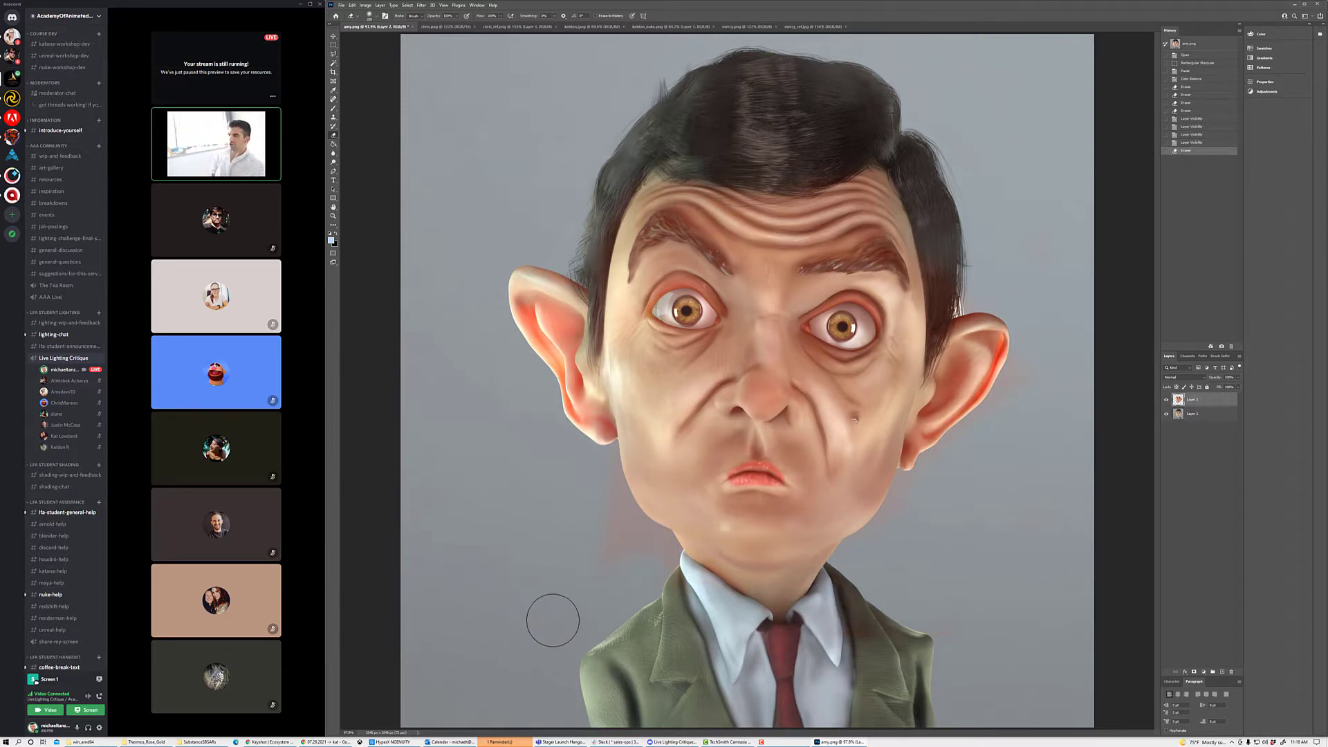
drag(913, 470, 947, 453)
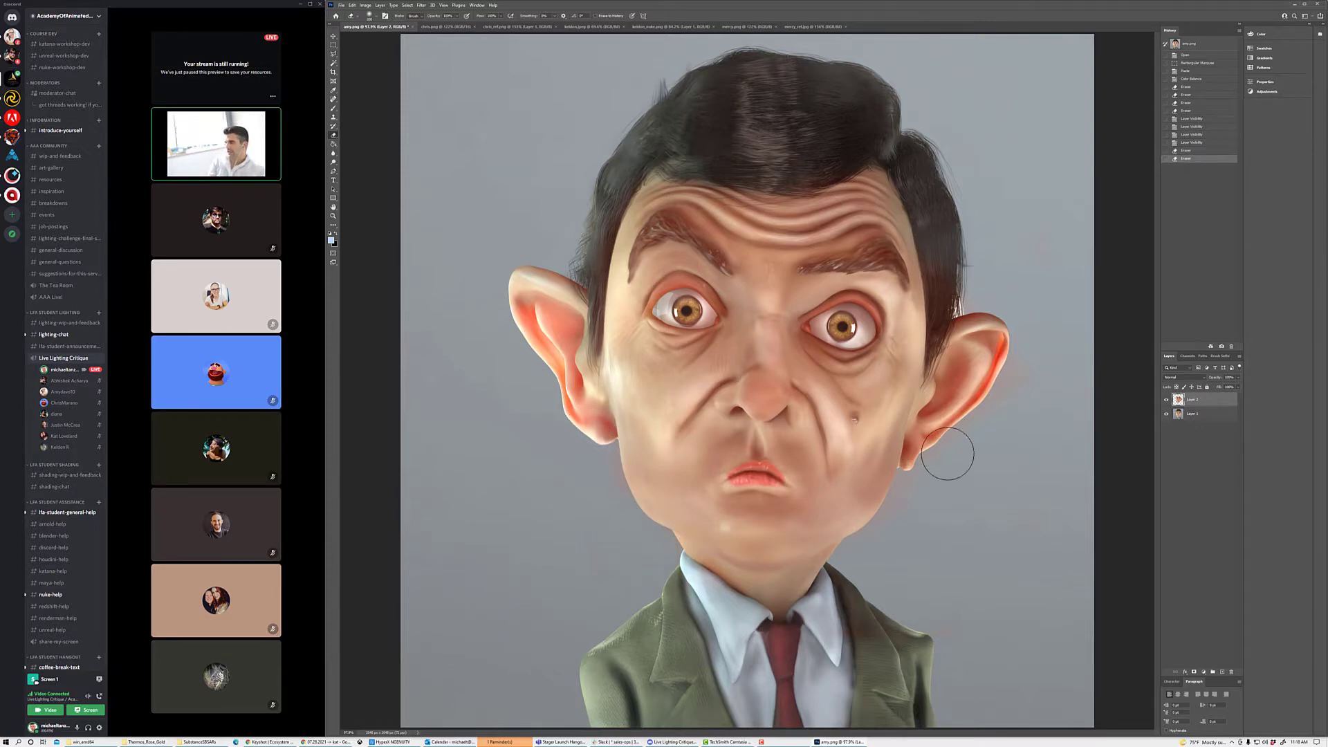
click(789, 125)
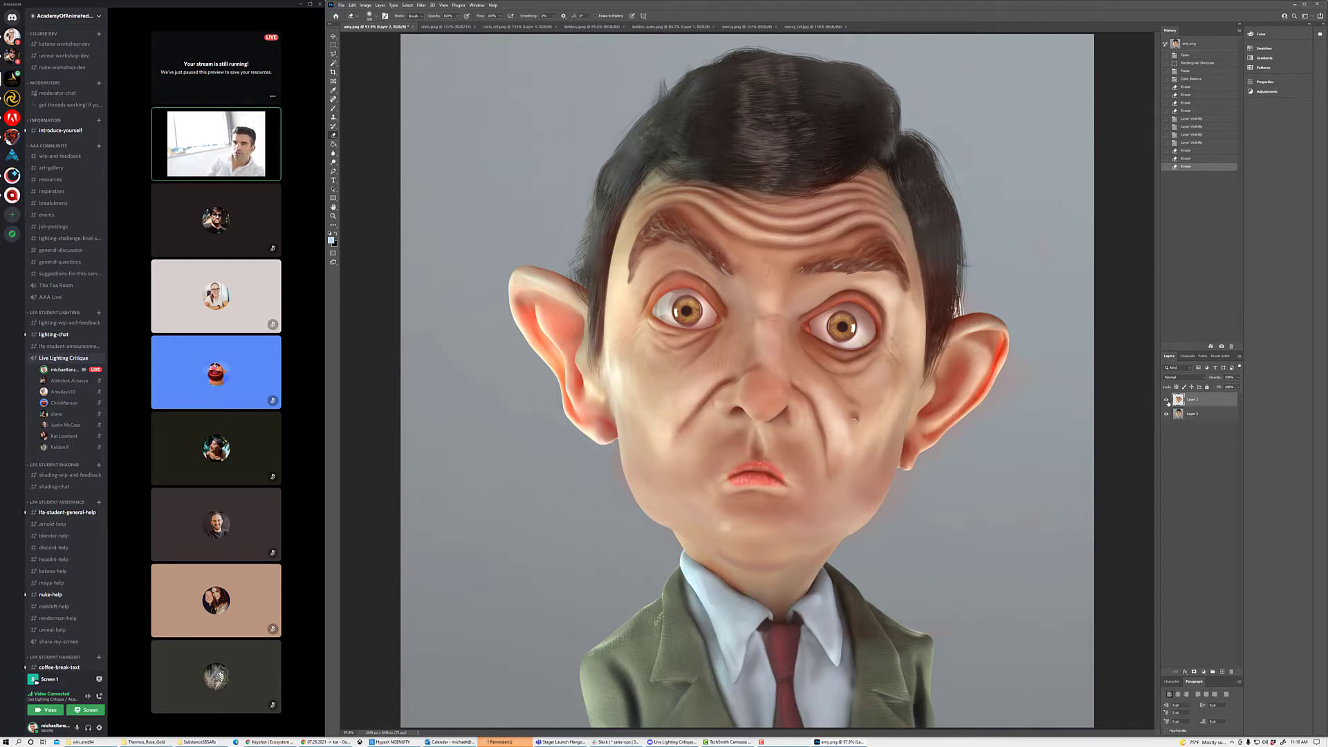
click(1166, 401)
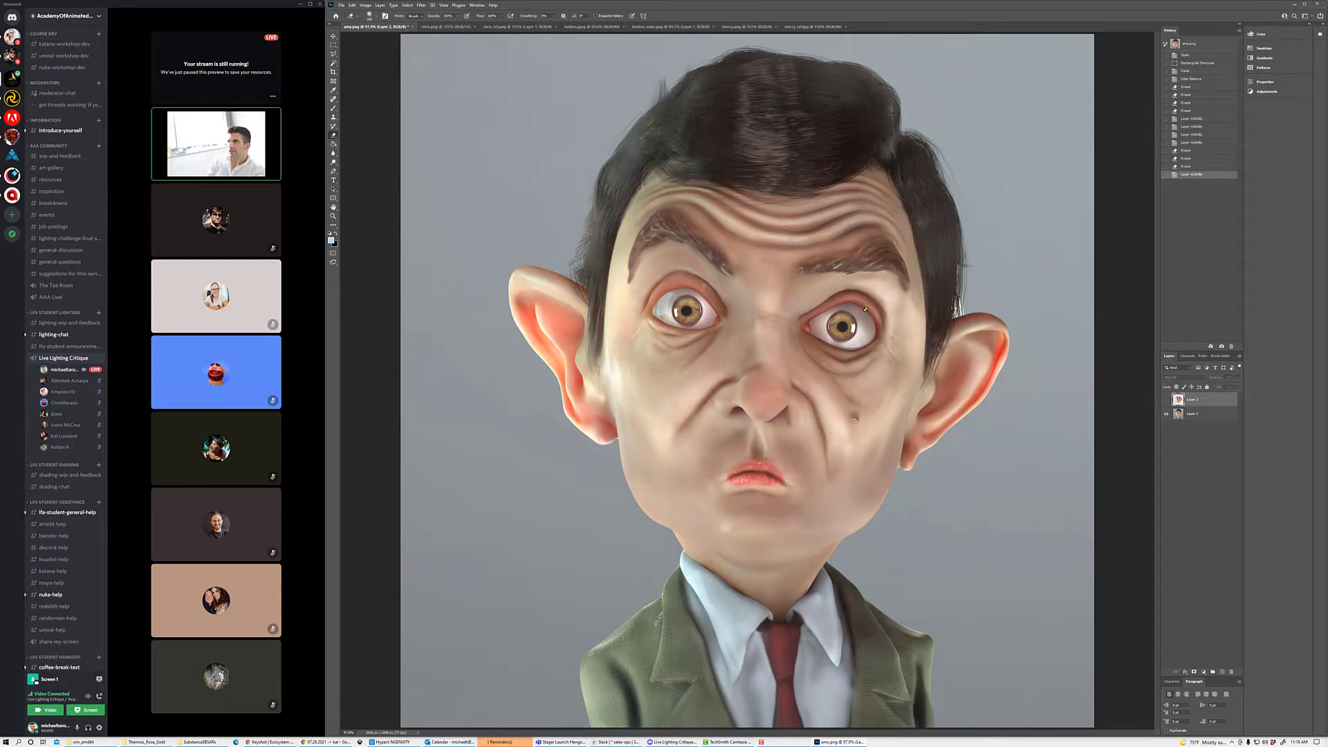
Step: Set the foreground color to bright red and add a new empty layer above the head layers for brush annotations
click(335, 108)
click(332, 239)
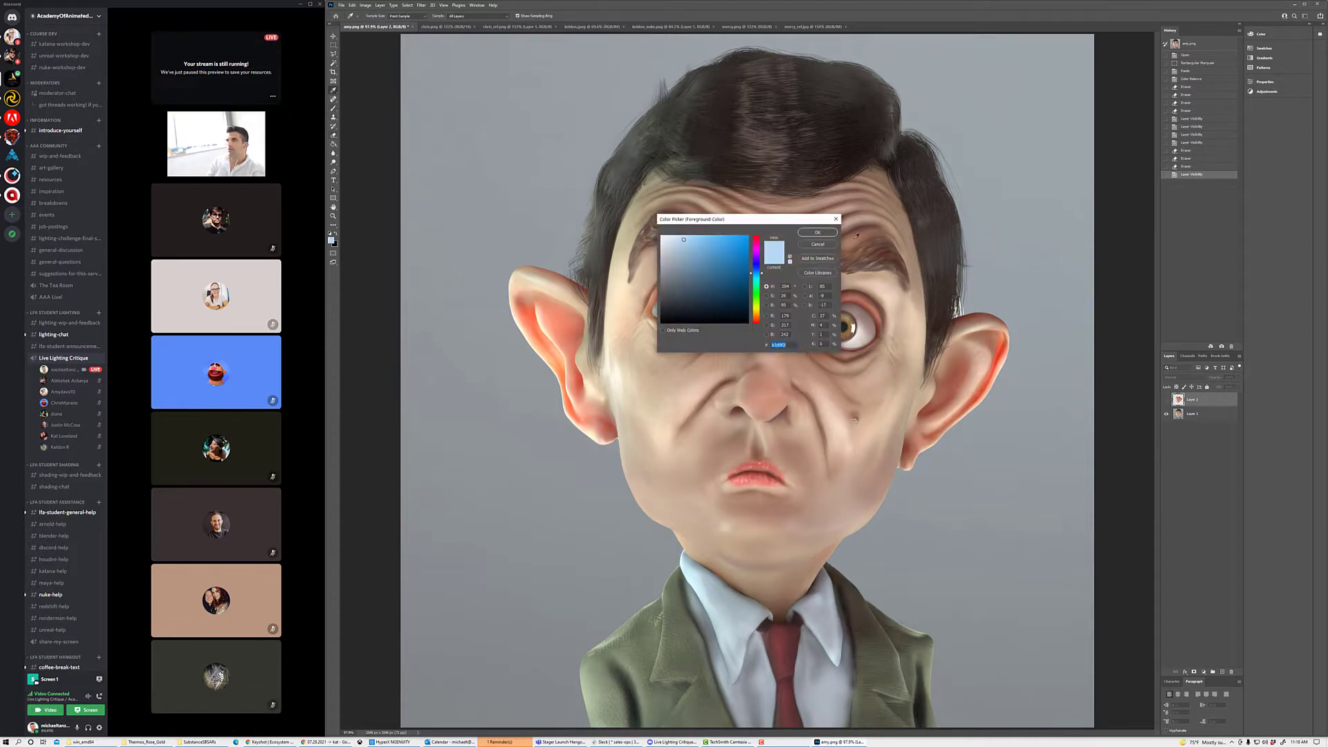
click(817, 233)
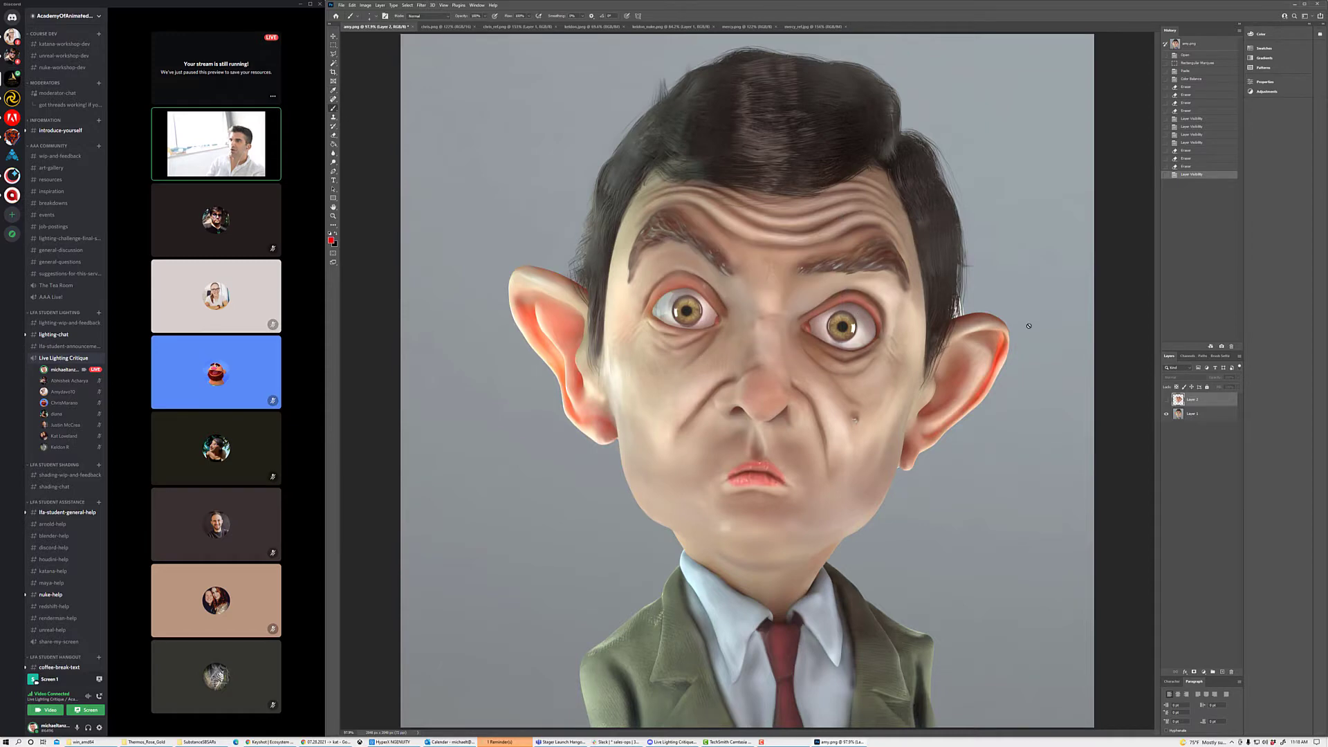
click(1222, 671)
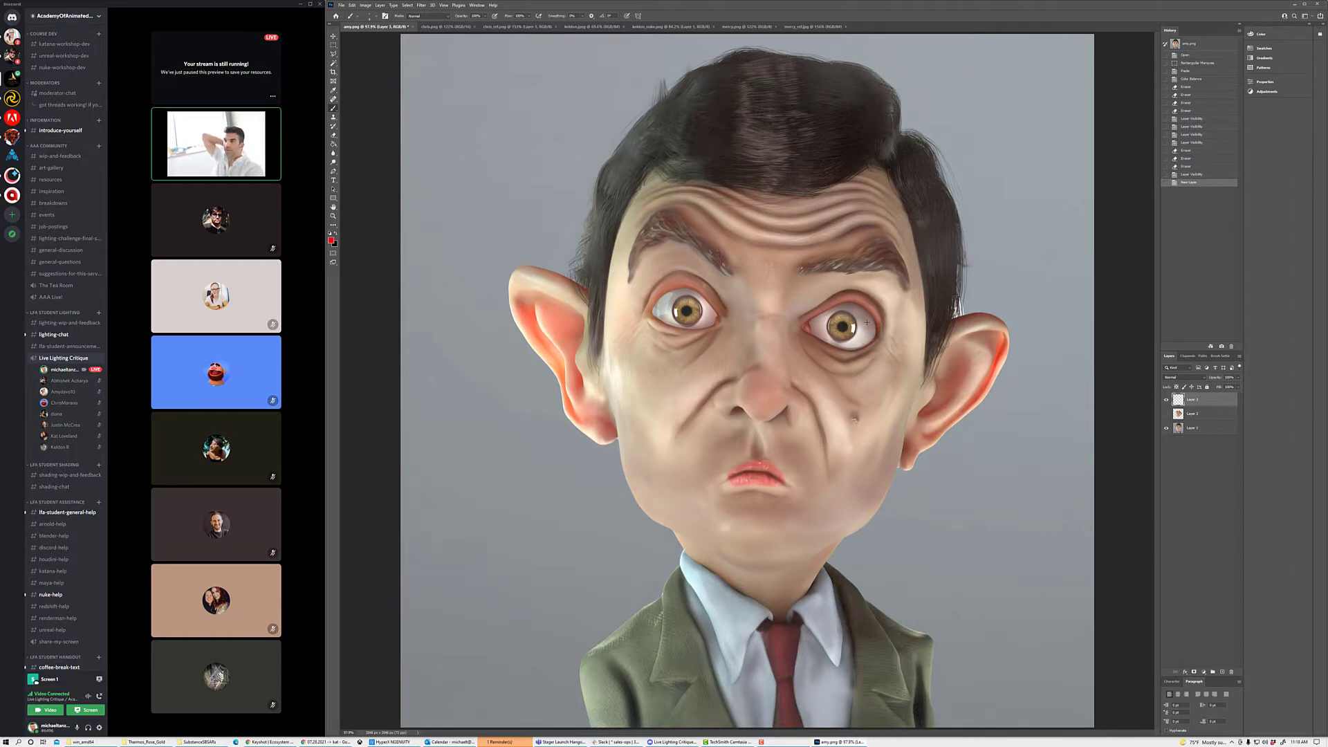
Step: Outline the character's left eye and the shading at its outer corner in red, undoing the strokes after each sketch
drag(858, 316, 872, 327)
mouse_move(847, 306)
mouse_down()
mouse_move(875, 330)
mouse_move(834, 313)
mouse_move(815, 325)
mouse_move(862, 345)
mouse_up()
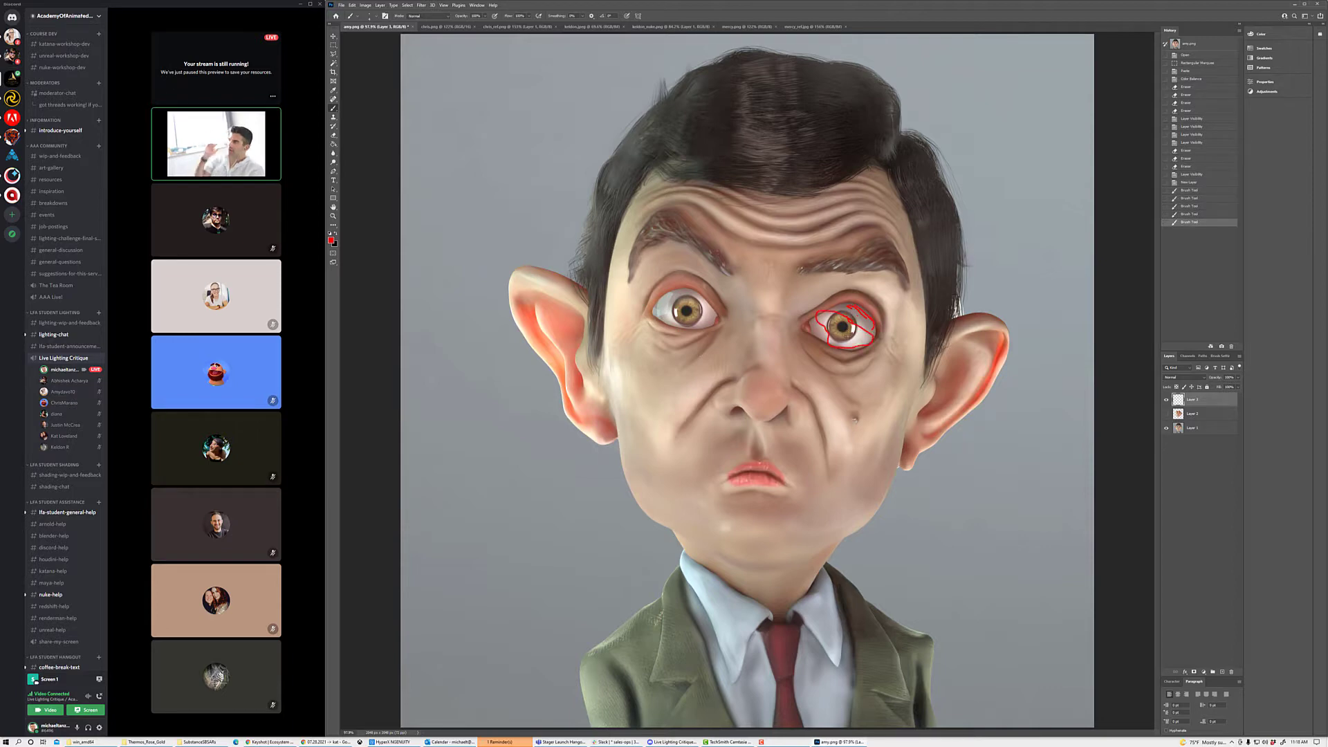
key(ctrl+z)
key(ctrl+z)
key(ctrl+z)
key(ctrl+z)
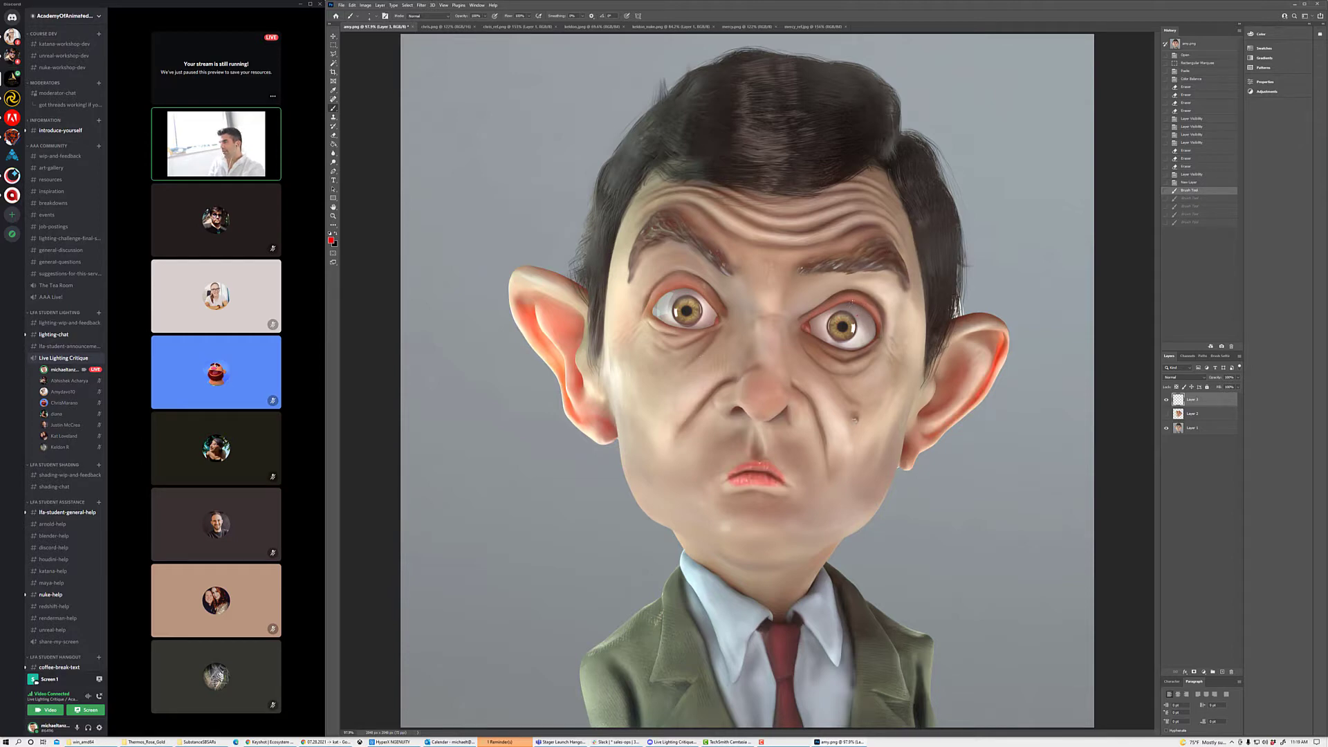
drag(864, 311, 878, 342)
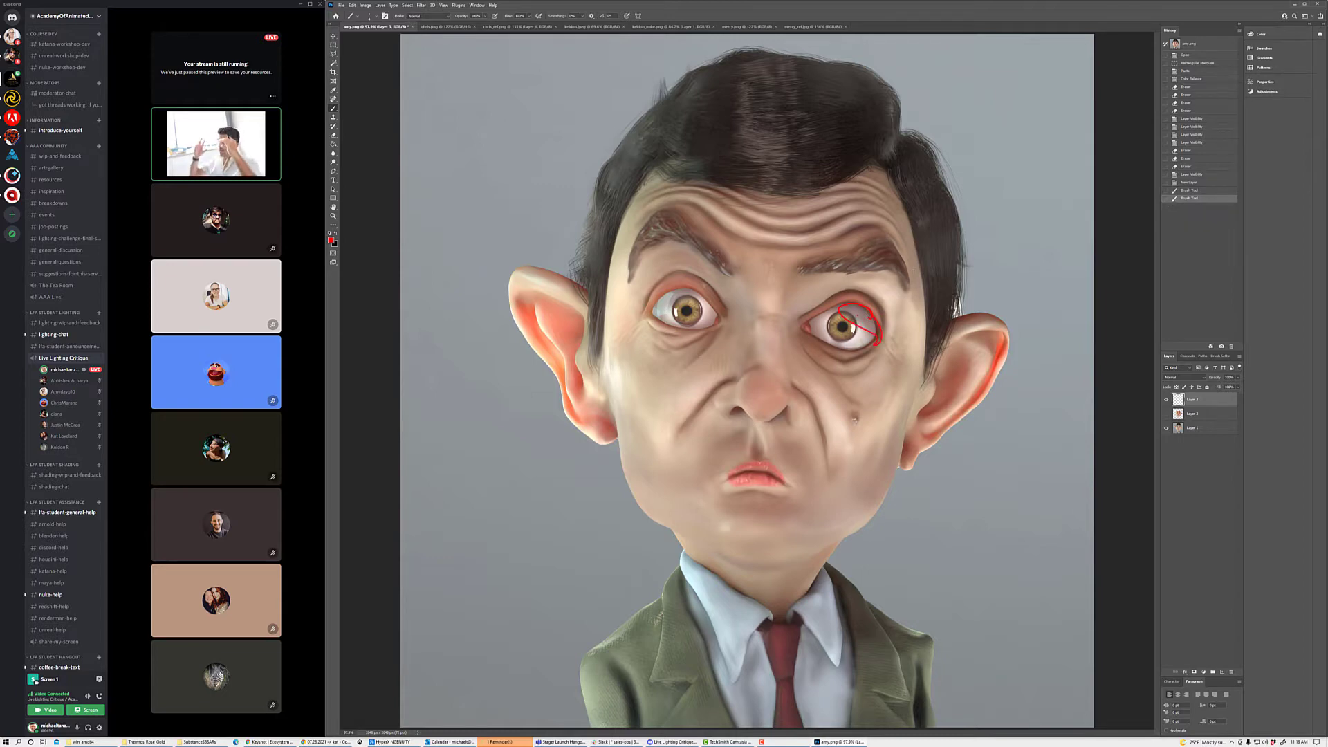
key(ctrl+z)
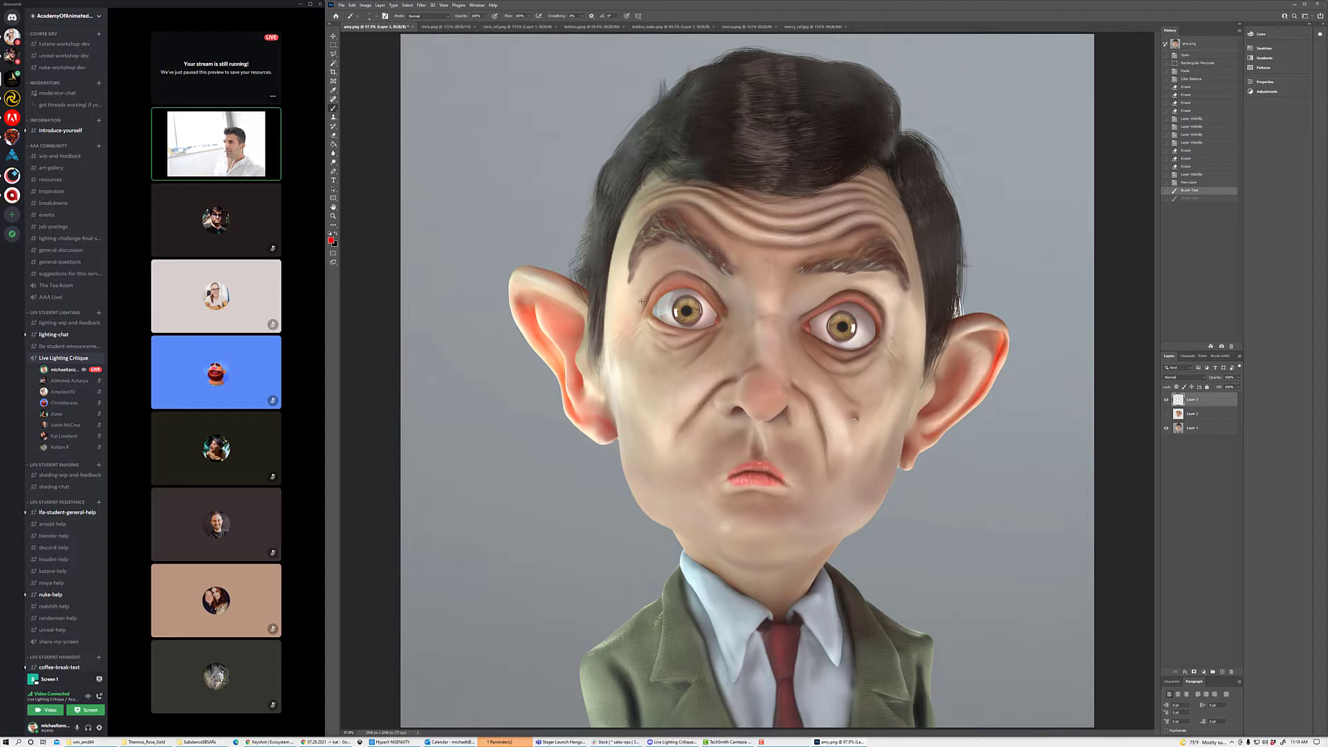
Step: Mark the outer white of the character's right eye and trace the eye's outline in red, undoing the marks
mouse_move(663, 290)
mouse_down()
mouse_move(669, 311)
mouse_move(651, 318)
mouse_up()
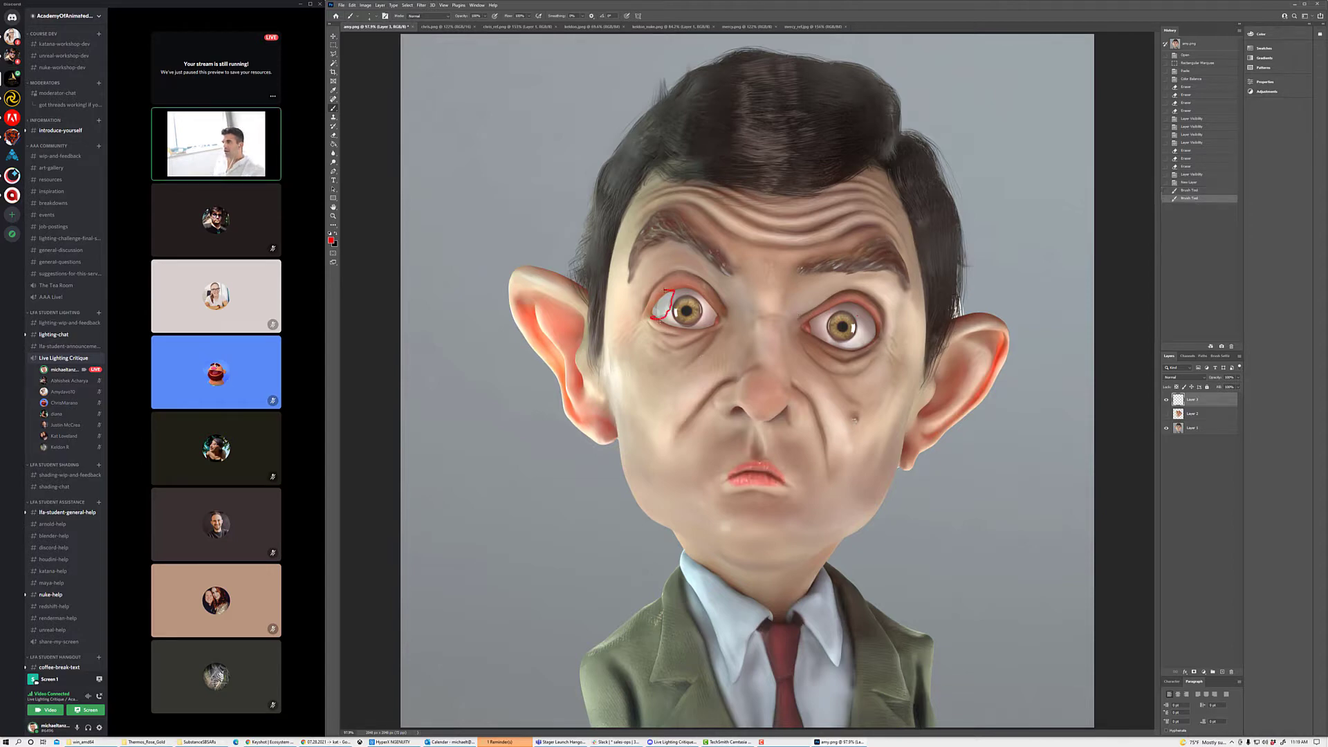
key(ctrl+z)
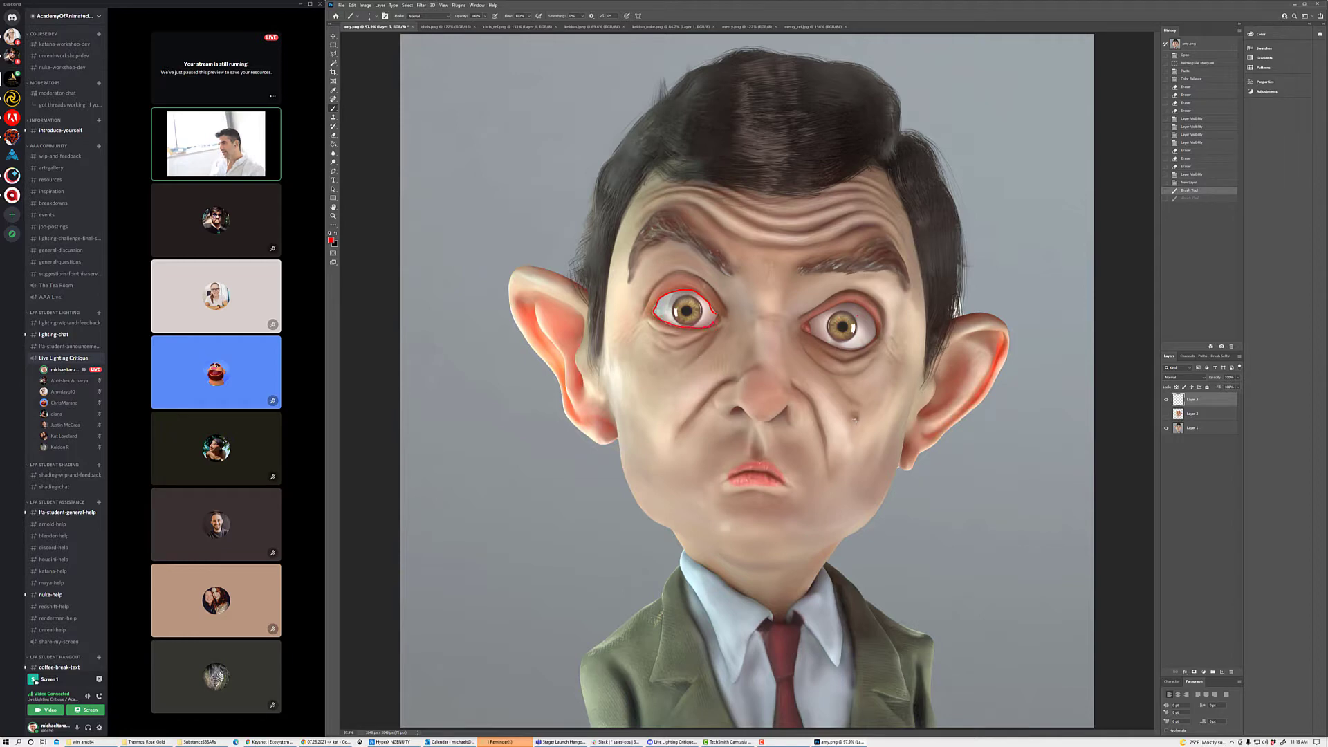
key(ctrl+shift+z)
key(ctrl+z)
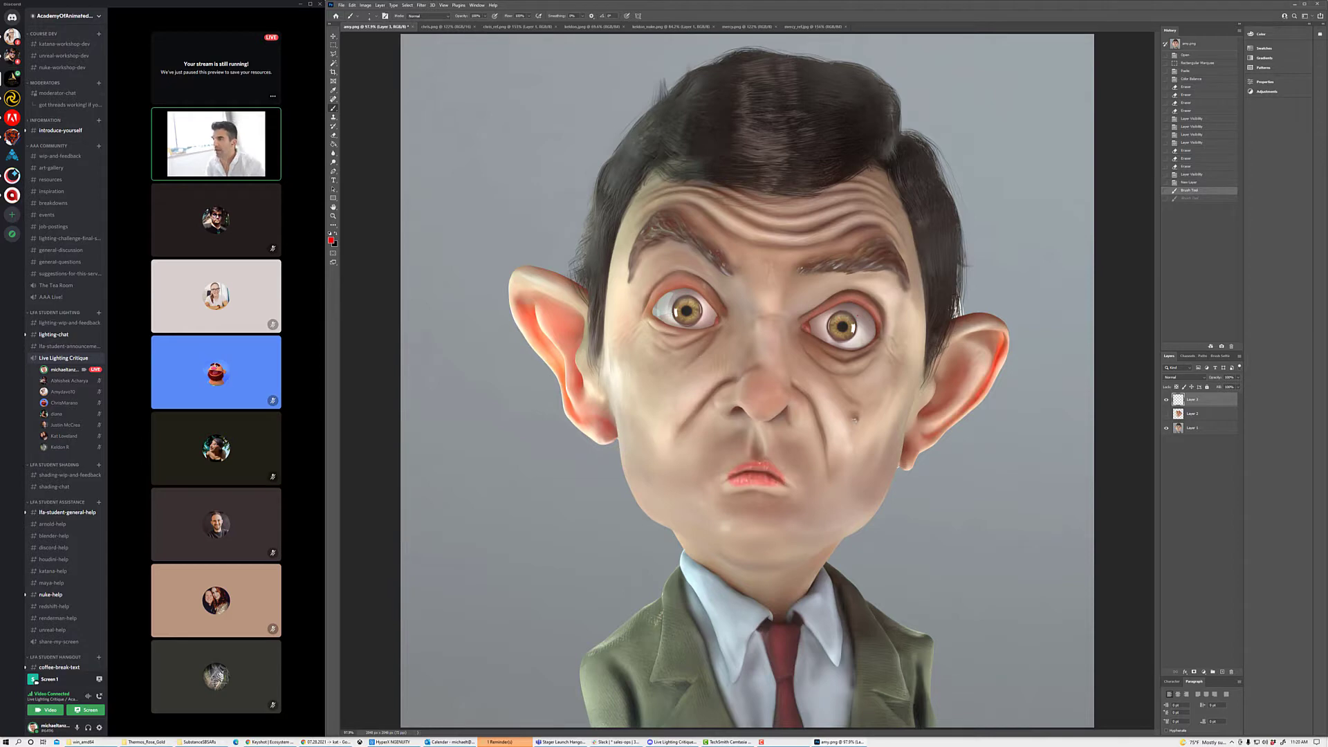
Step: Sketch red light-direction strokes between the upper background corners and the face, undoing them after explaining
mouse_move(466, 96)
mouse_down()
mouse_move(766, 333)
mouse_move(750, 320)
mouse_move(773, 309)
mouse_move(722, 283)
mouse_up()
key(ctrl+z)
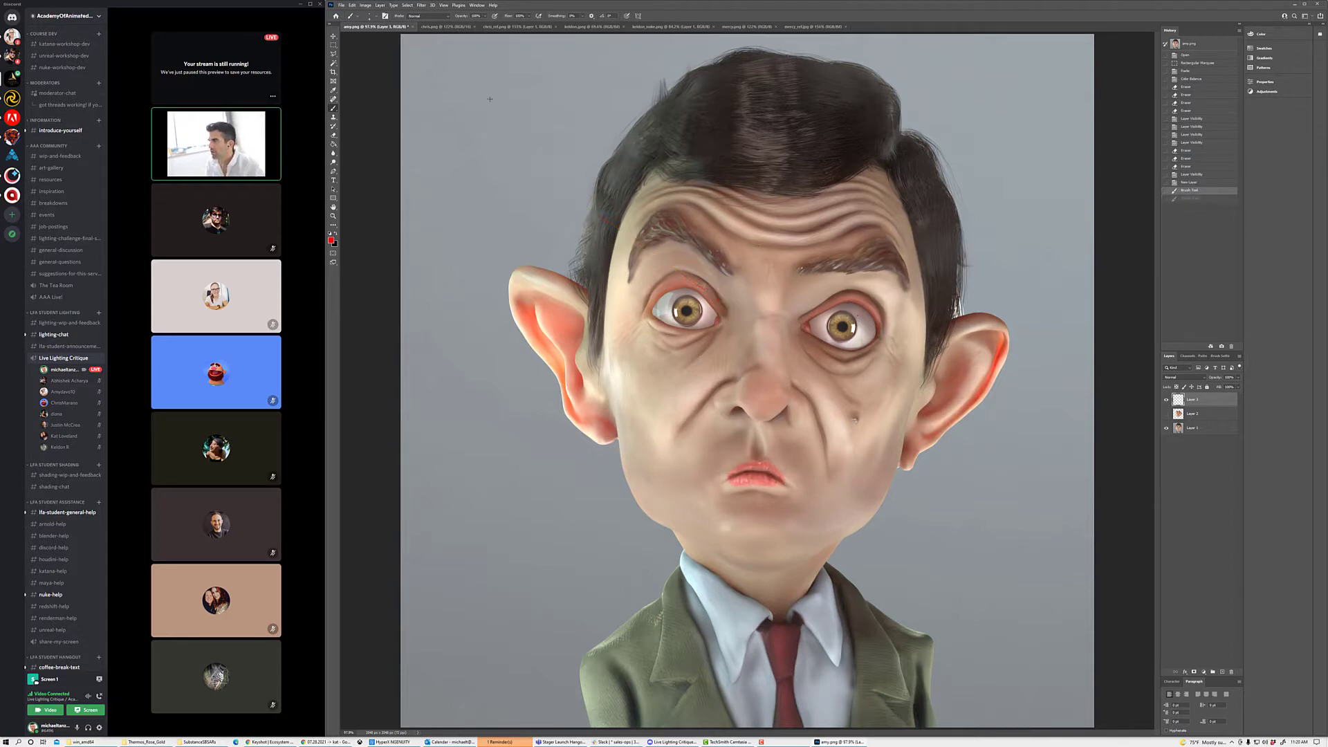
mouse_move(451, 77)
mouse_down()
mouse_move(684, 282)
mouse_move(651, 181)
mouse_move(678, 271)
mouse_move(593, 260)
mouse_up()
drag(853, 282, 1029, 124)
key(ctrl+z)
key(ctrl+z)
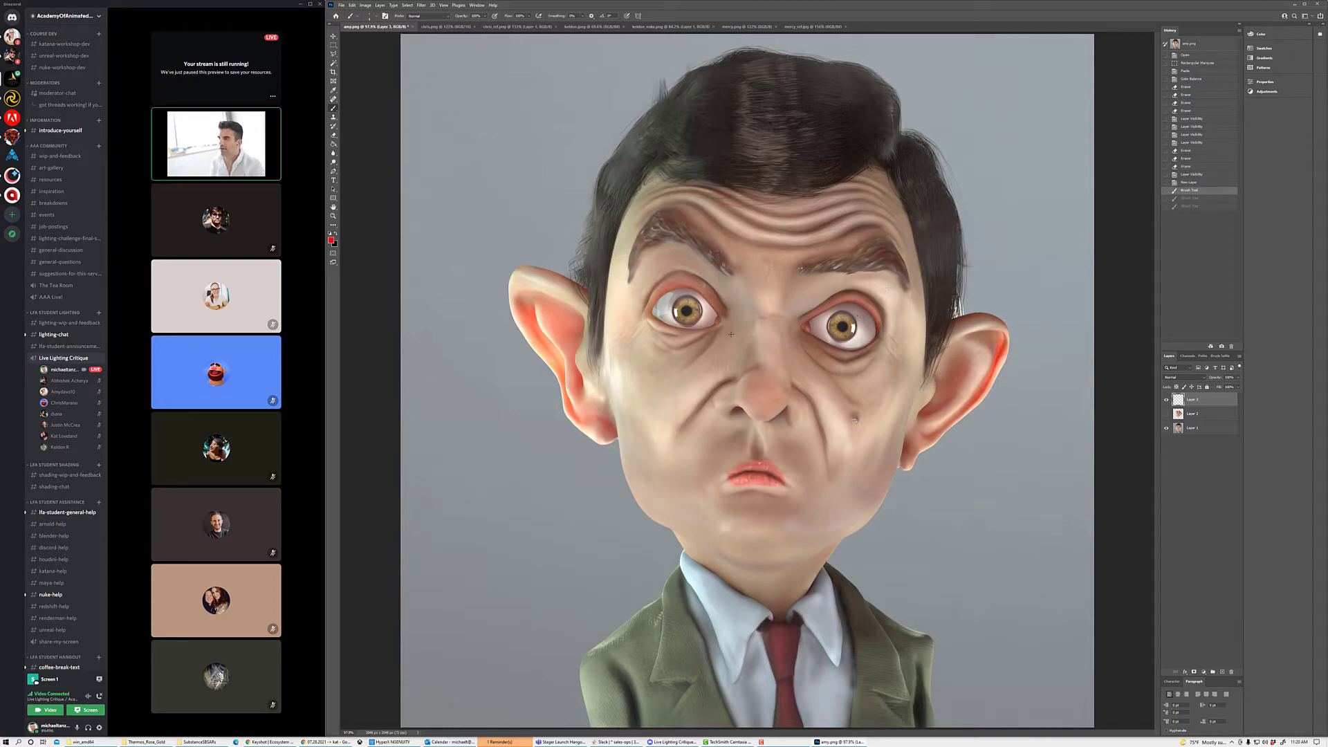
Step: Sketch a red triangle over the nose and its shadow, and a stroke across the lower face, undoing each one
mouse_move(747, 323)
mouse_down()
mouse_move(663, 415)
mouse_move(760, 420)
mouse_move(770, 359)
mouse_up()
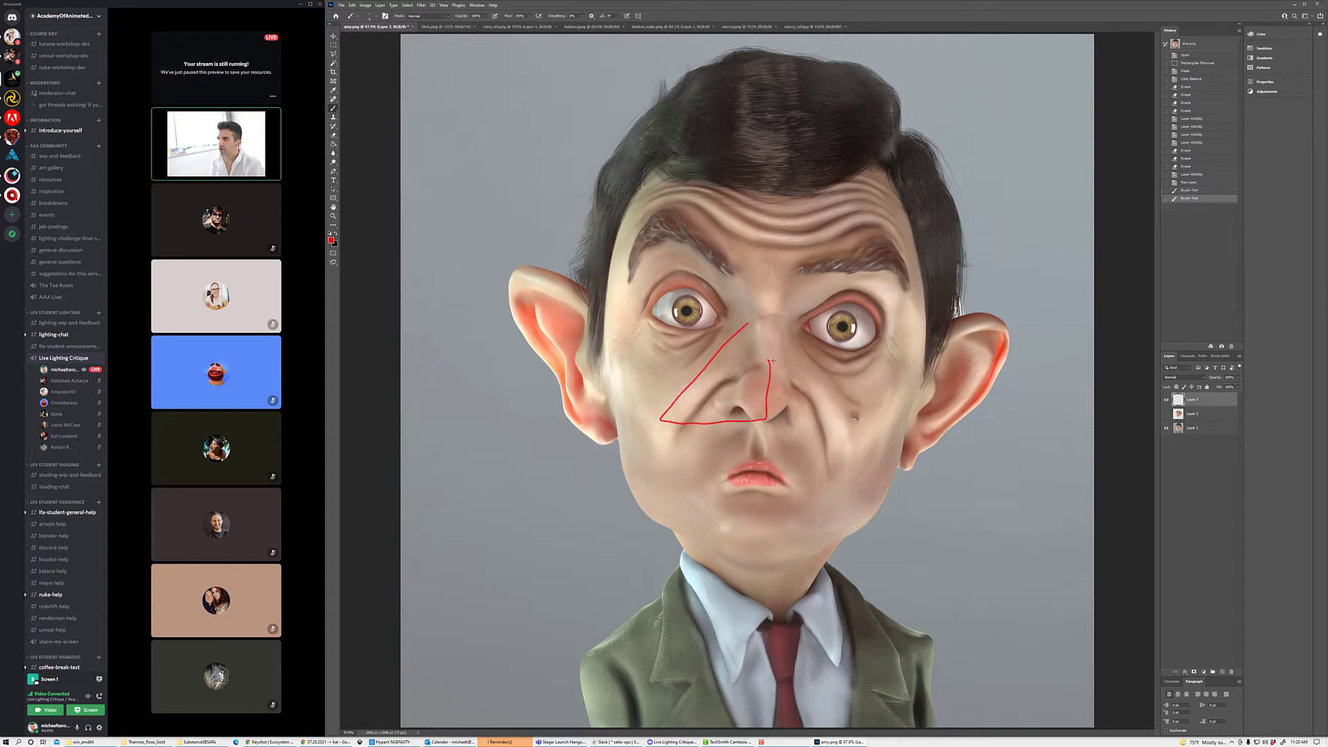
key(ctrl+z)
mouse_move(869, 485)
mouse_down()
mouse_move(817, 513)
mouse_move(748, 523)
mouse_move(685, 487)
mouse_up()
key(ctrl+z)
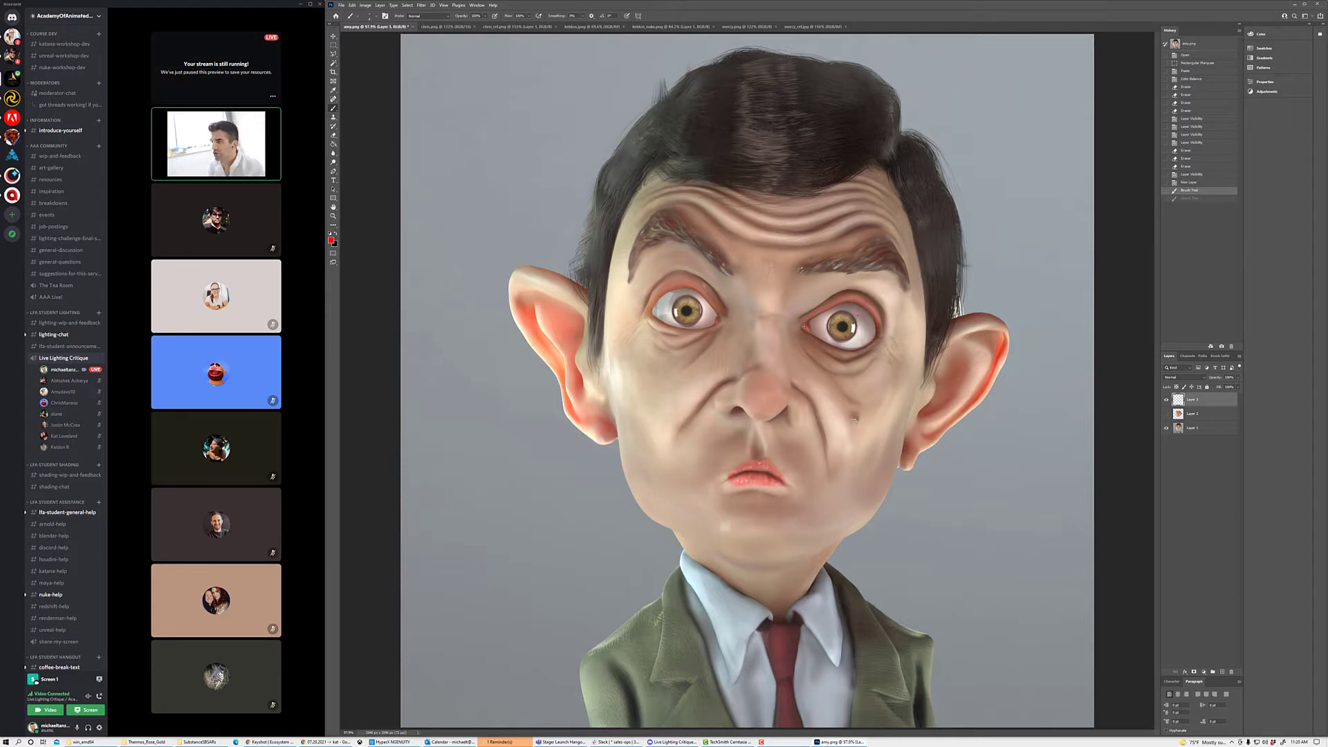
Step: Mark a highlight spot in each iris and circle the lips in red, undoing the marks
drag(844, 324, 846, 323)
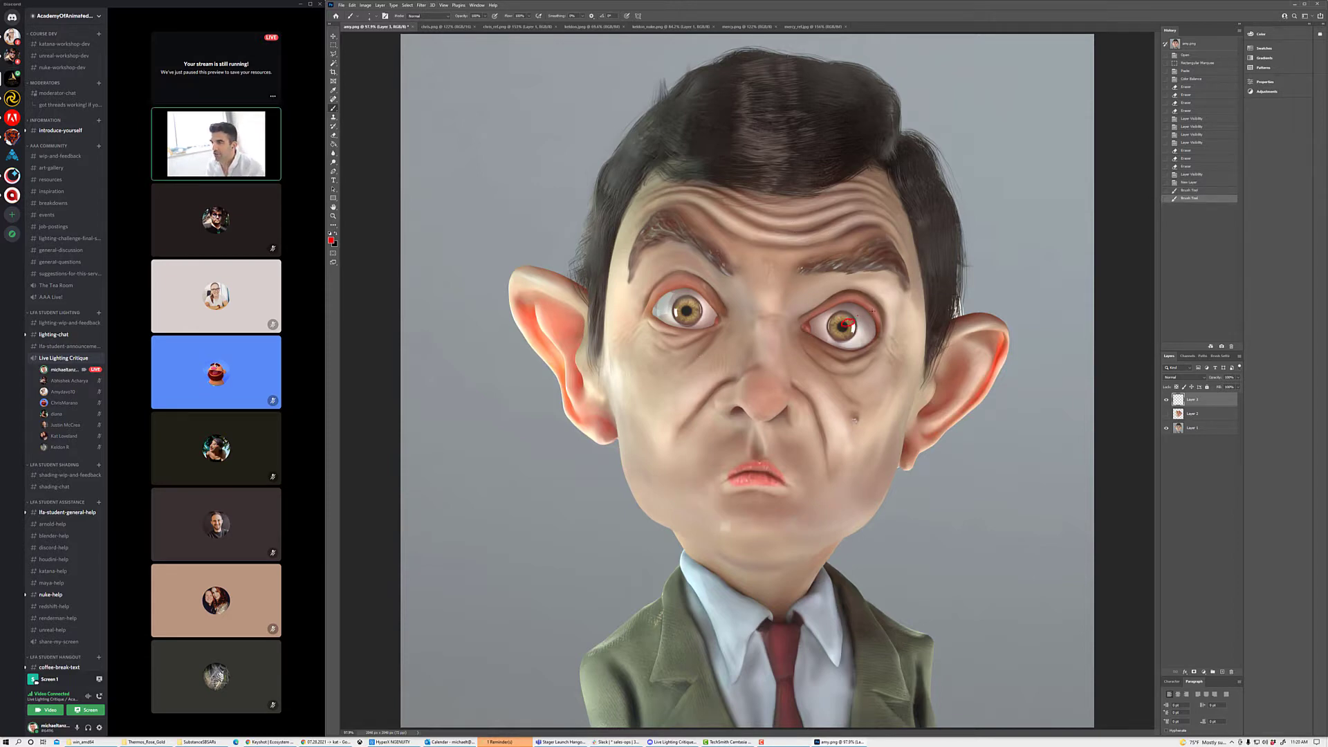
drag(689, 310, 695, 304)
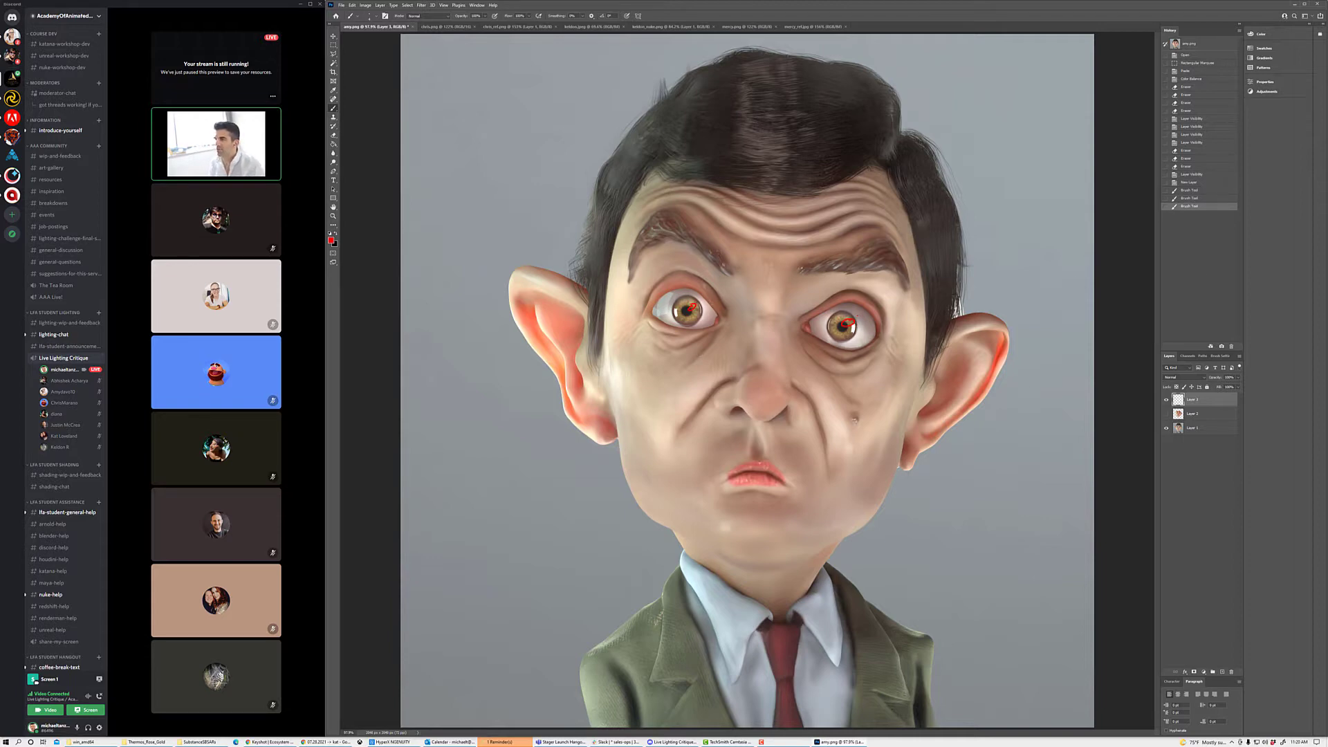
key(ctrl+z)
key(ctrl+z)
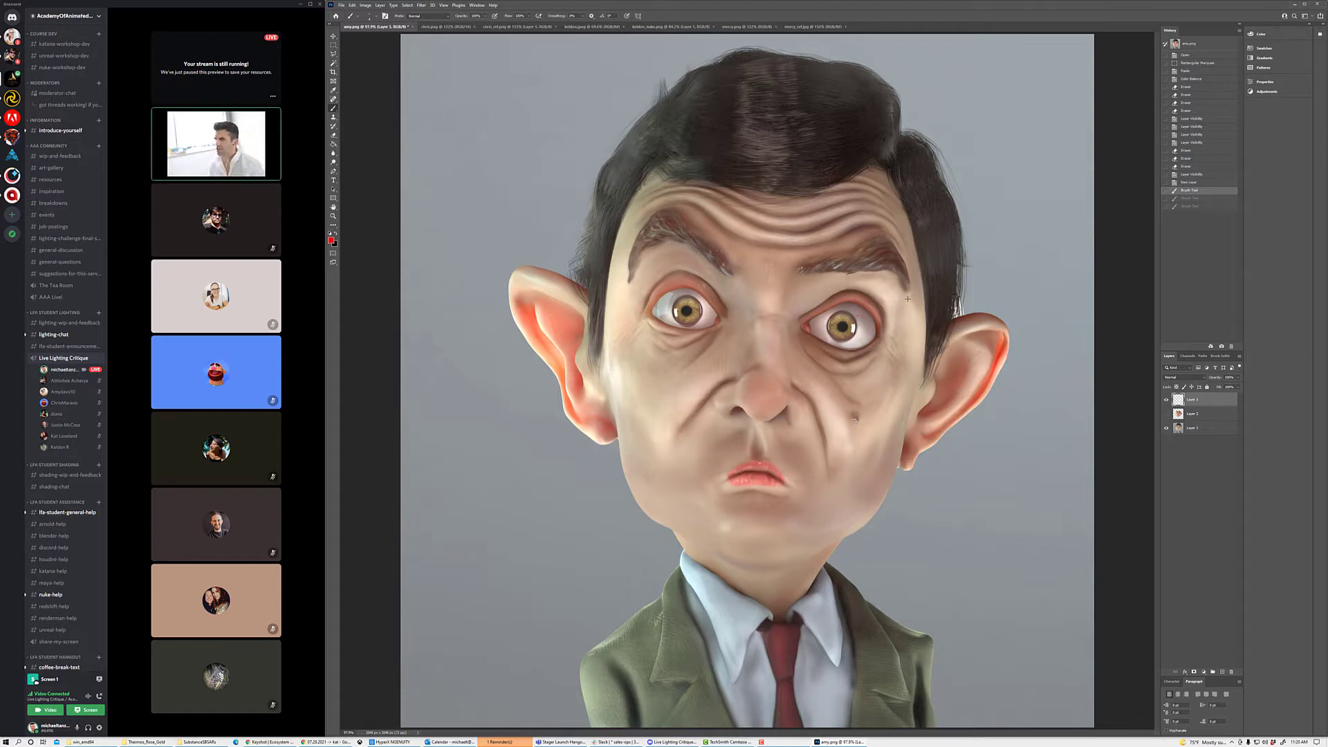
mouse_move(781, 455)
mouse_down()
mouse_move(724, 488)
mouse_move(784, 484)
mouse_move(783, 457)
mouse_up()
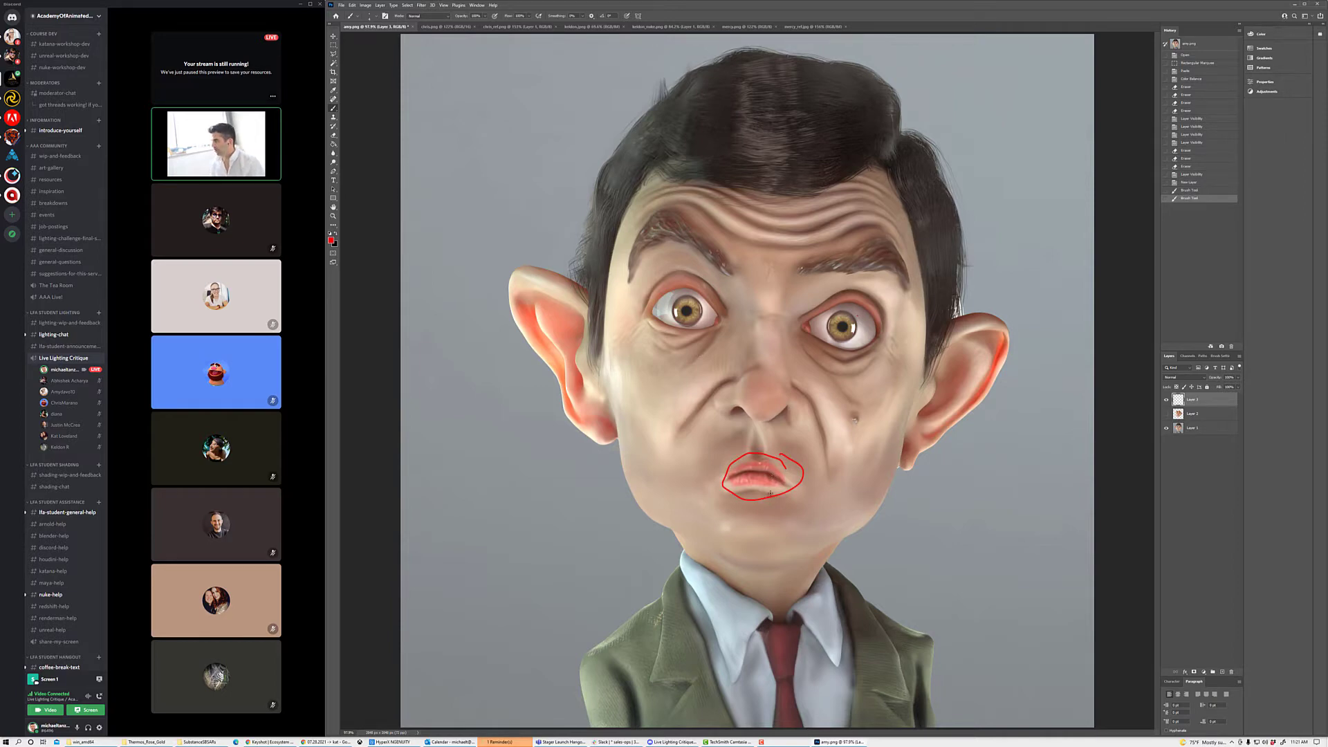
key(ctrl+z)
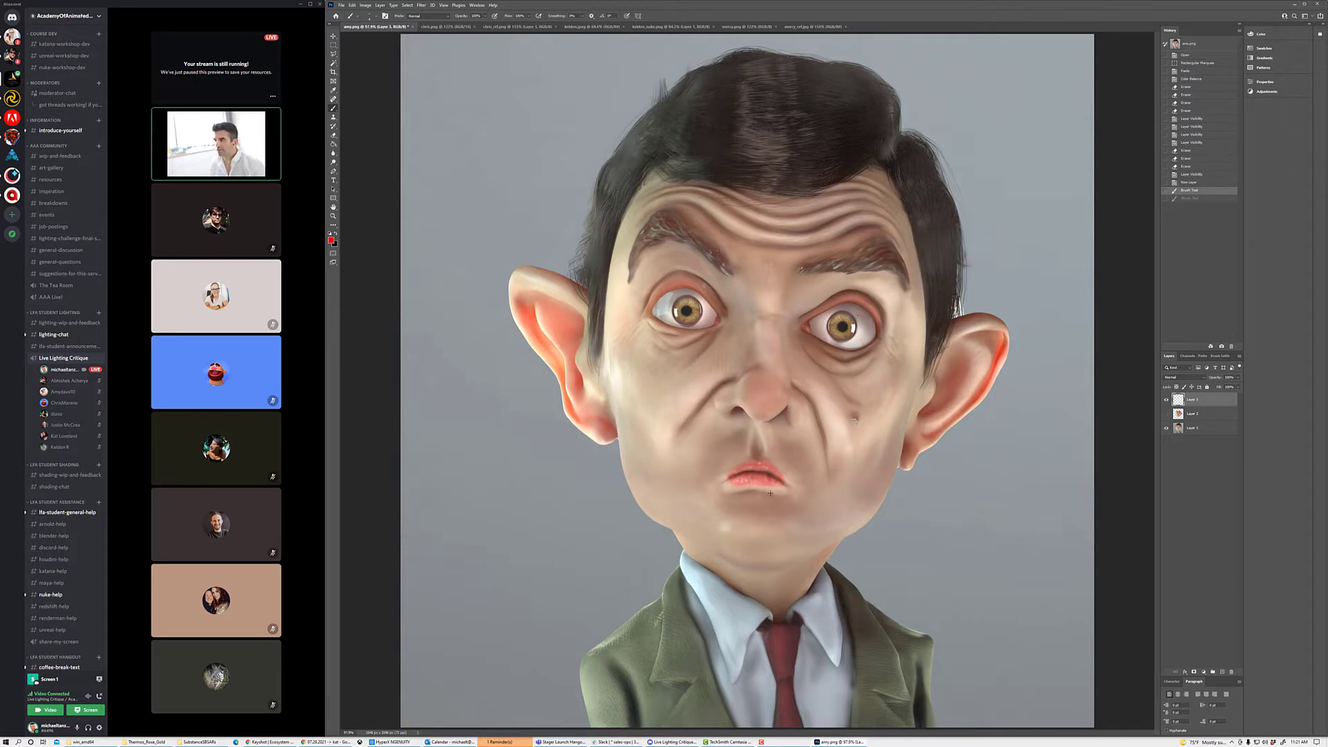
Step: Compare the render of the couple at the candlelit table with its sheet of film lighting references
click(452, 28)
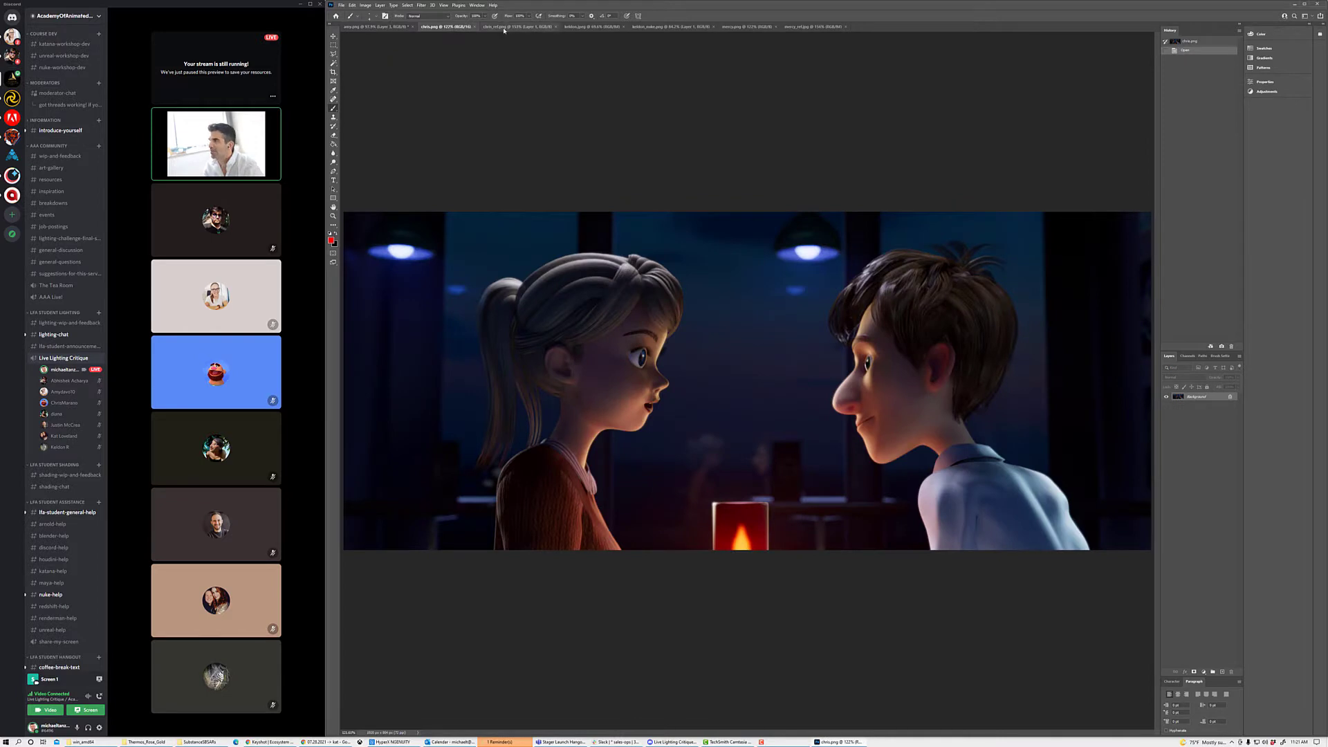
click(504, 28)
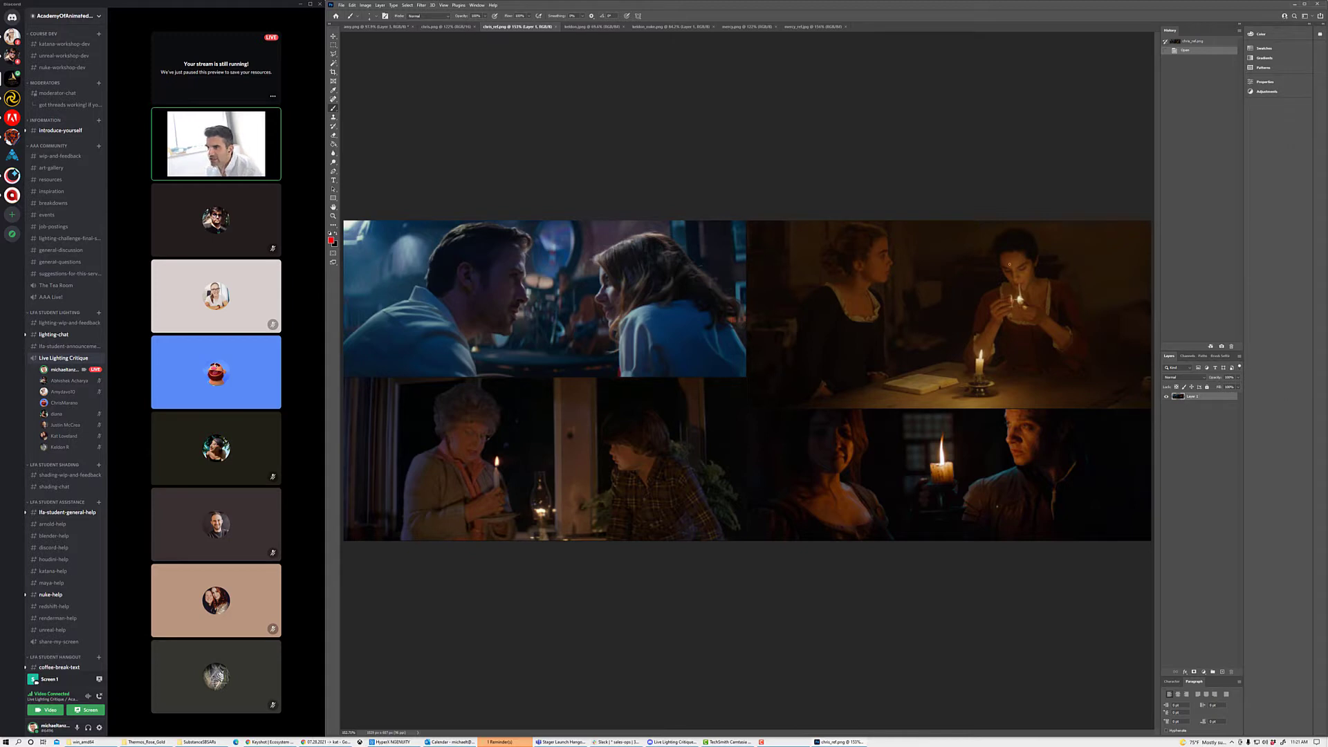
click(447, 26)
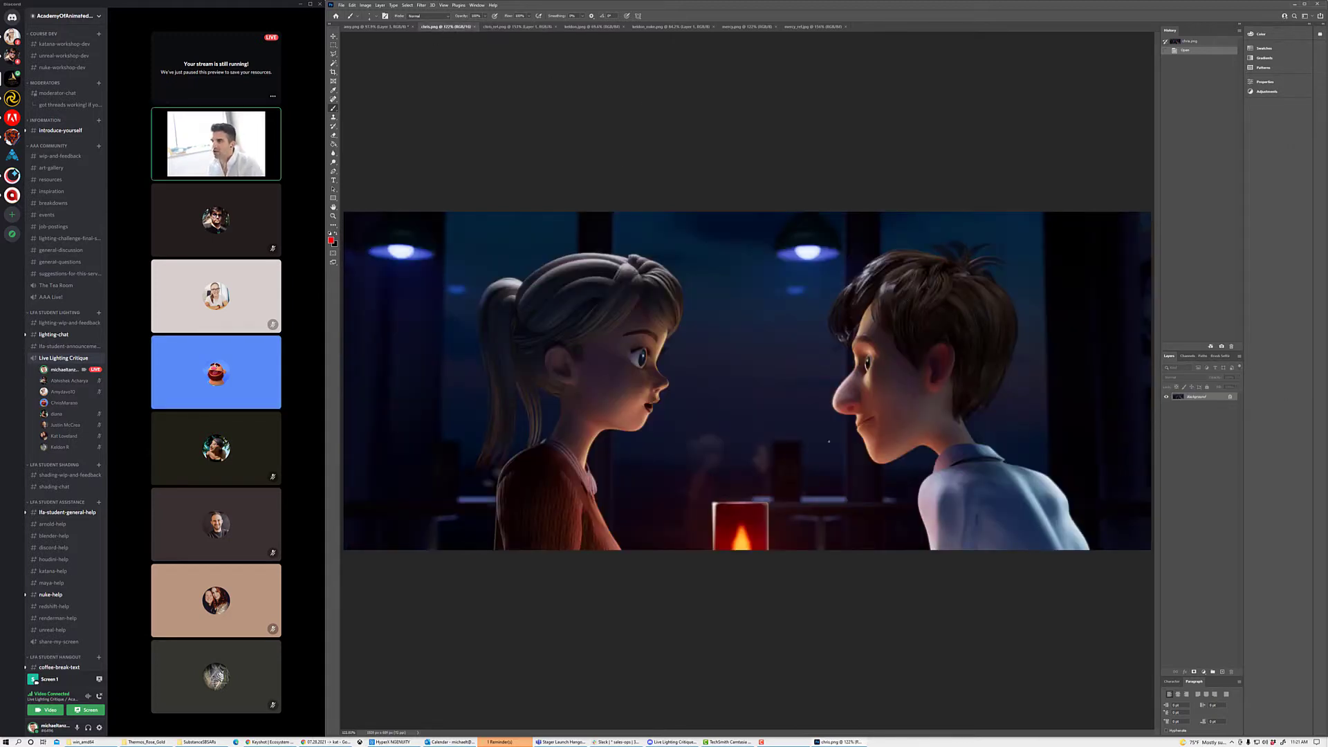
Step: Sketch the candle's light falloff as a red arc across both characters in the table render, and undo it
mouse_move(910, 320)
mouse_down()
mouse_move(877, 267)
mouse_move(796, 249)
mouse_move(723, 269)
mouse_move(656, 315)
mouse_move(604, 384)
mouse_move(584, 464)
mouse_move(628, 548)
mouse_up()
mouse_move(931, 550)
mouse_down()
mouse_move(919, 346)
mouse_move(857, 273)
mouse_up()
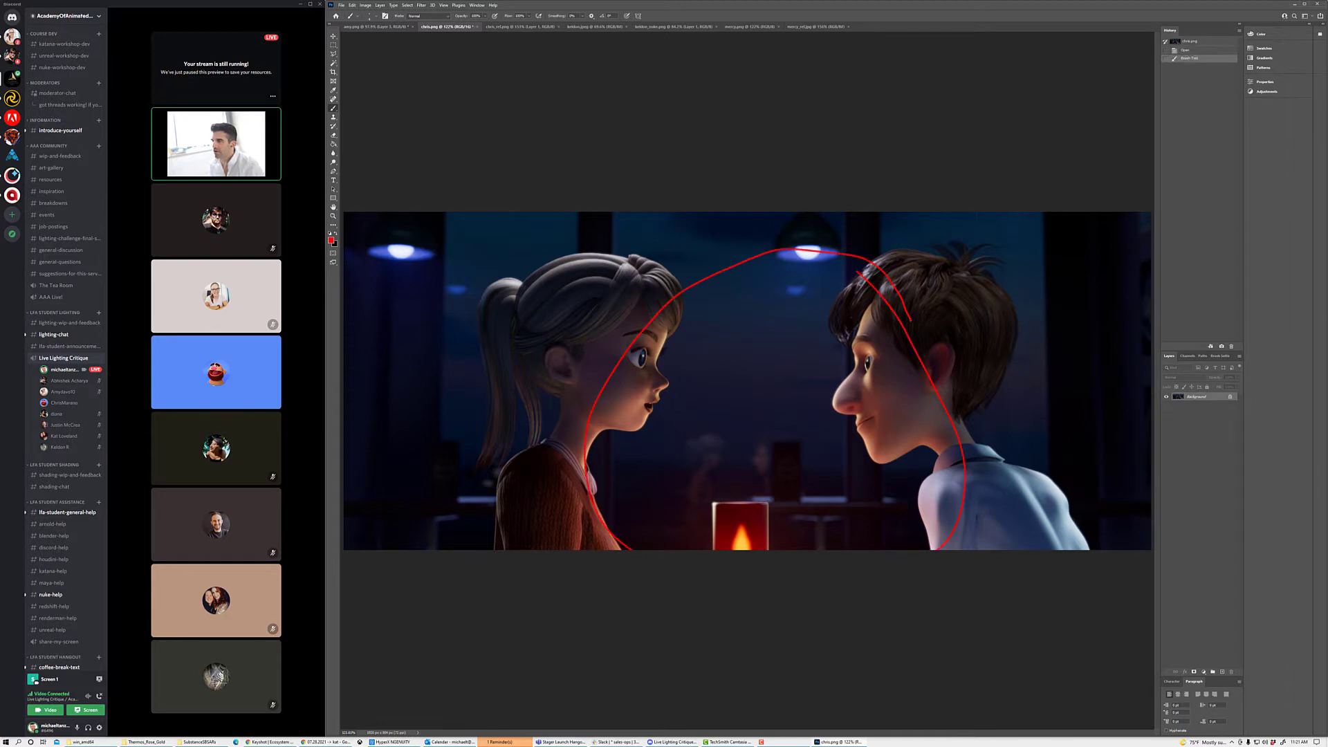
key(ctrl+z)
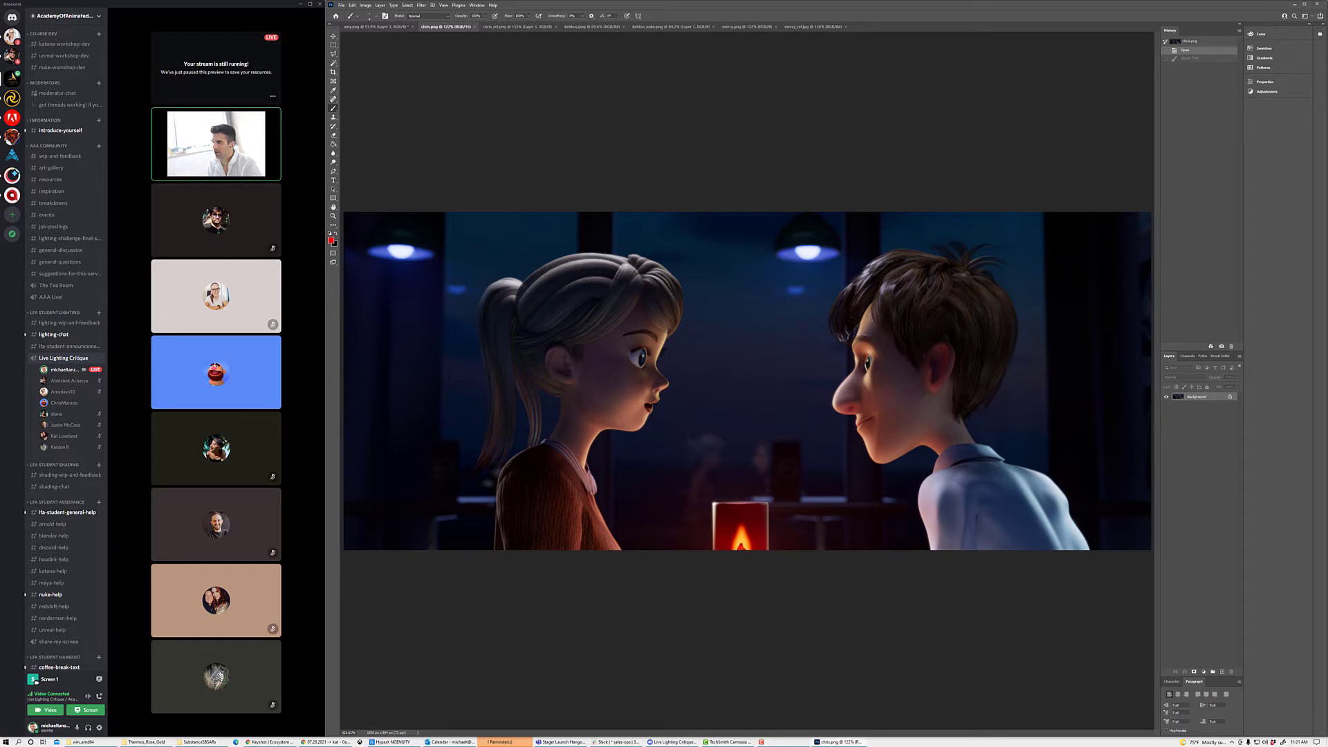
Step: Redo and undo the red falloff arc on the table render, and circle the candlelit man's face in red on the reference sheet
key(ctrl+shift+z)
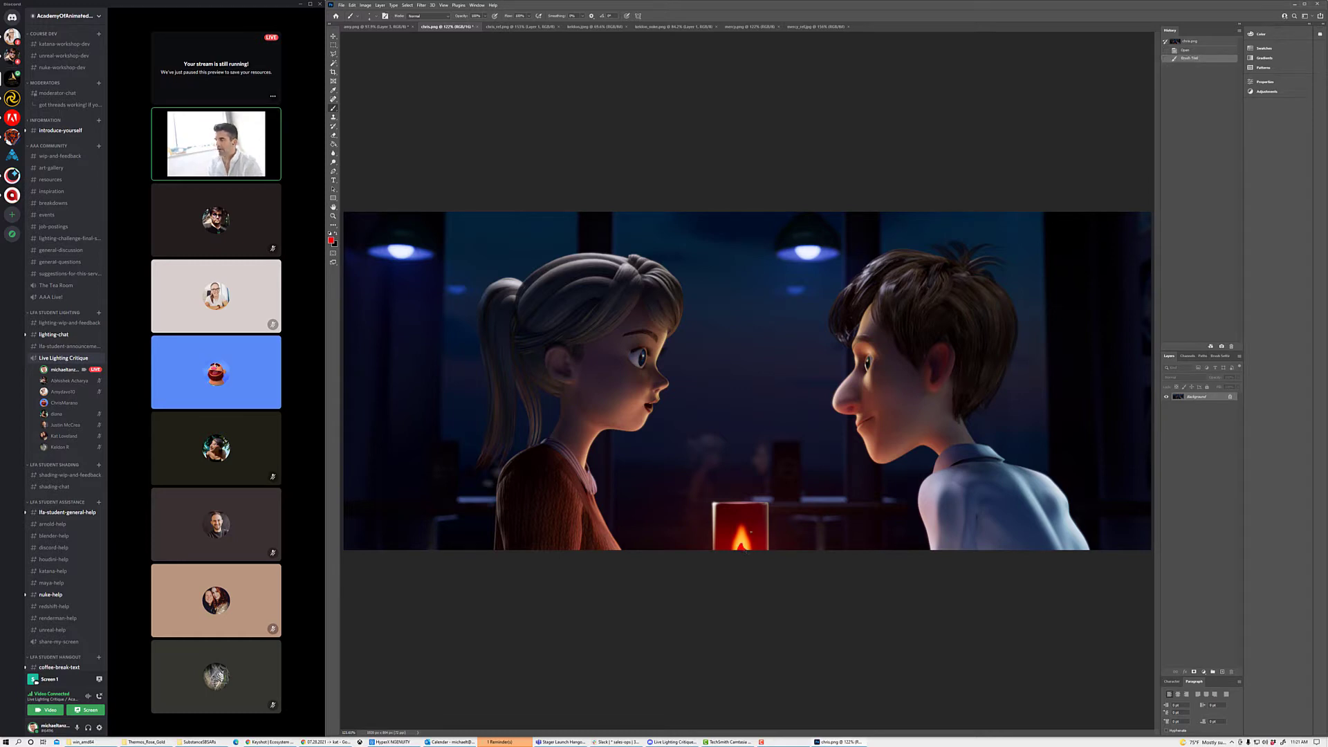
key(ctrl+z)
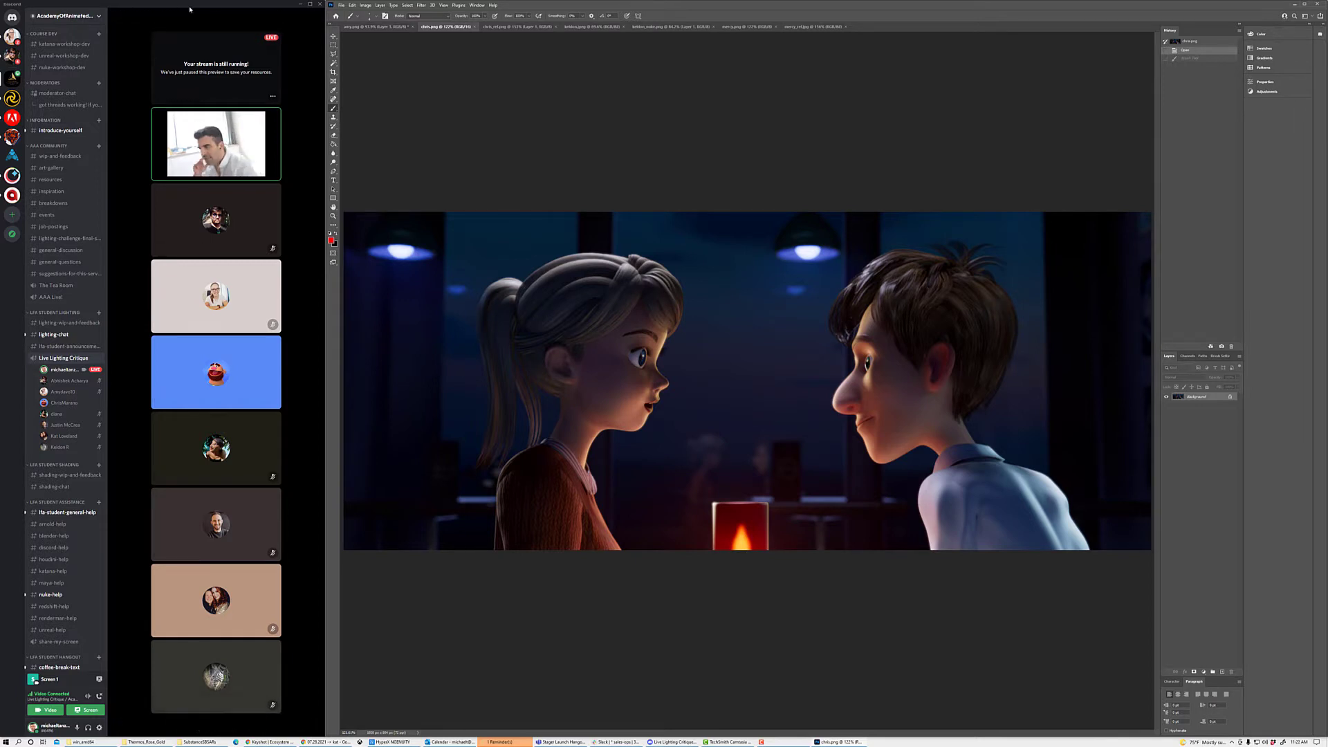
click(501, 27)
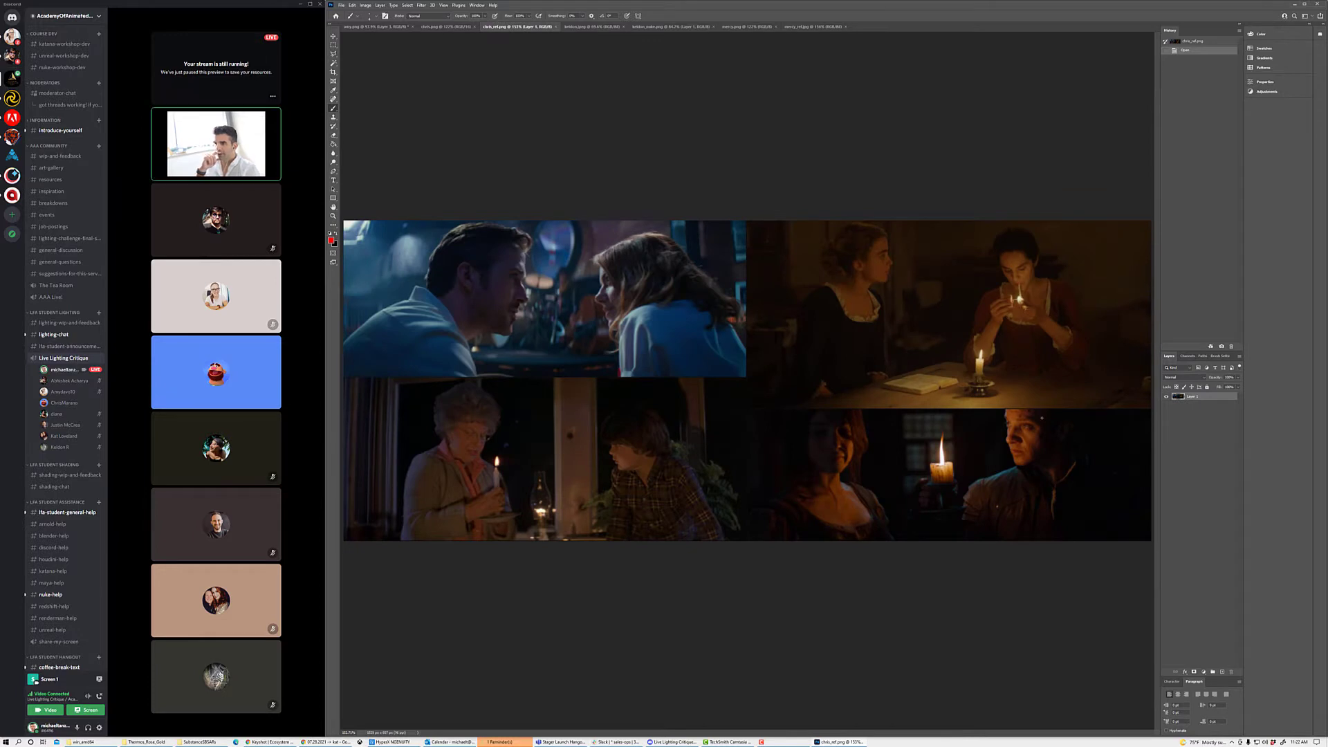
drag(1037, 407, 1038, 394)
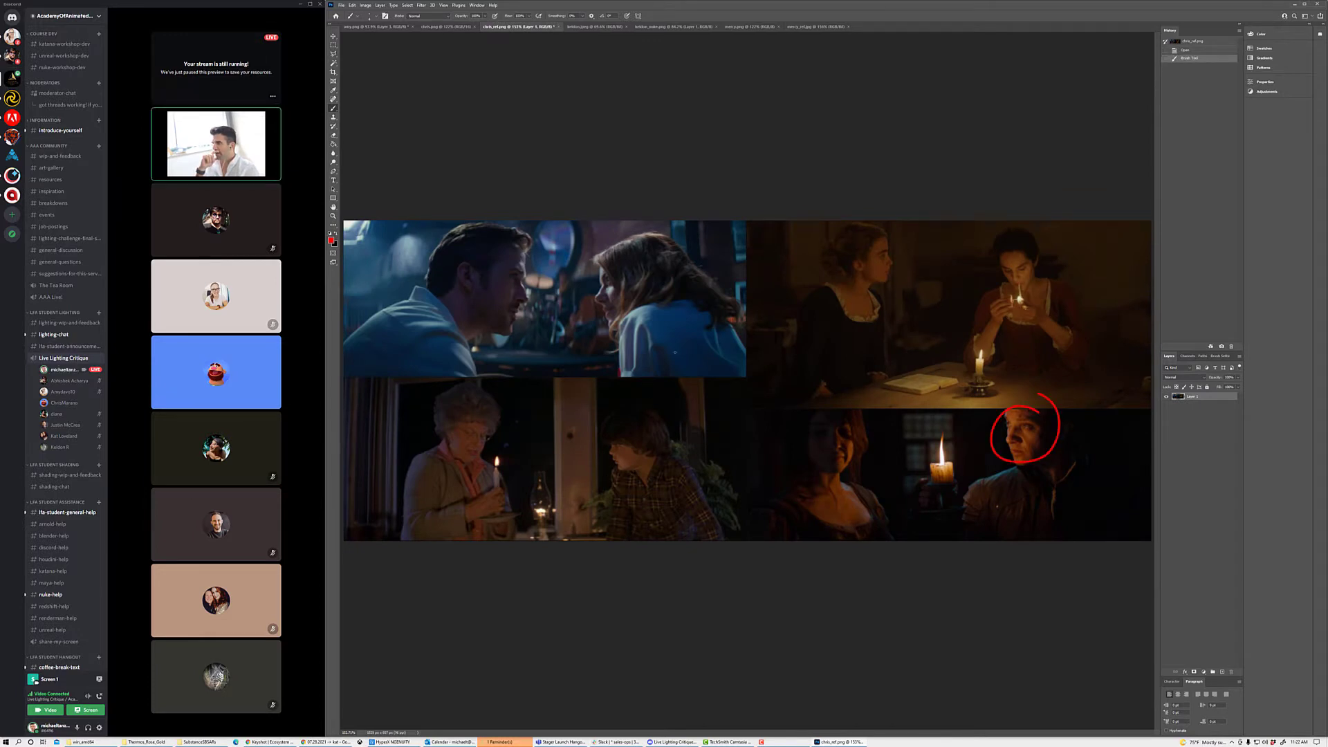
click(590, 27)
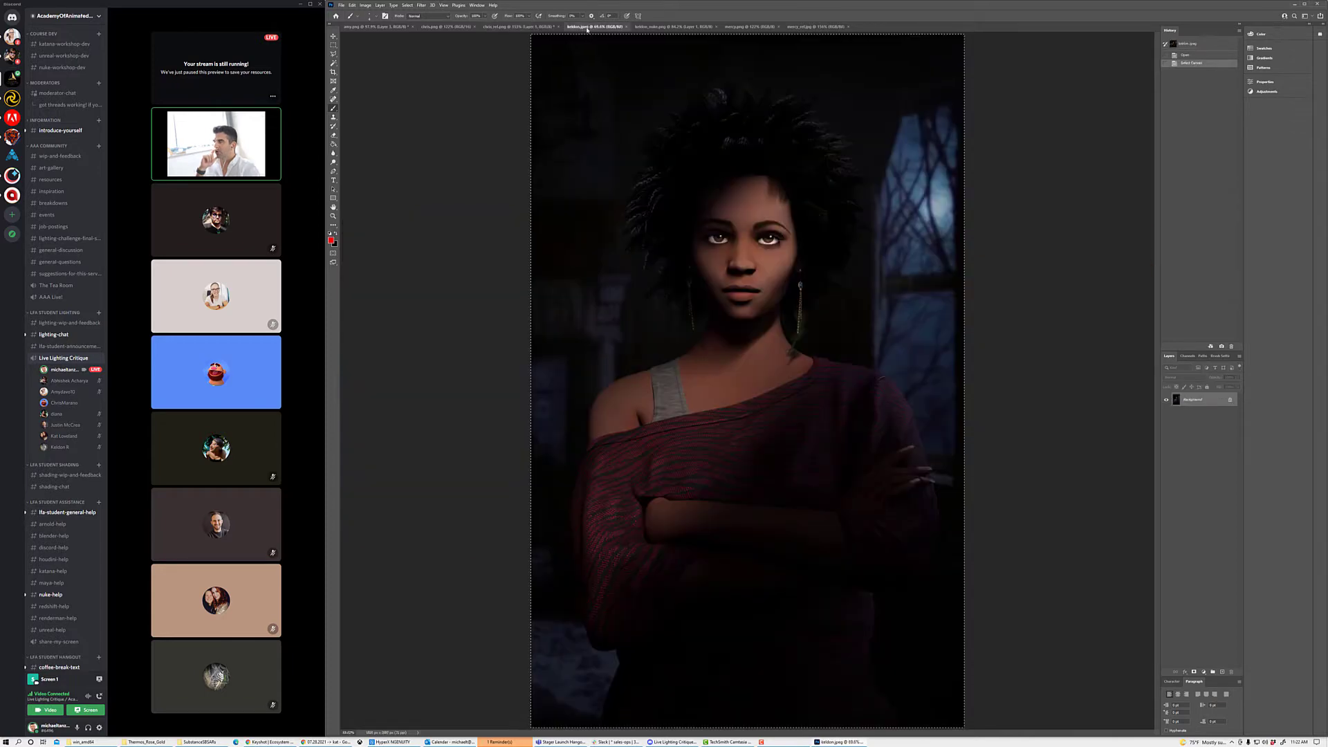
Step: Circle the hanging lamp nearest the boy in red on the table render, add an upward arrow through it, and undo the marks
click(446, 26)
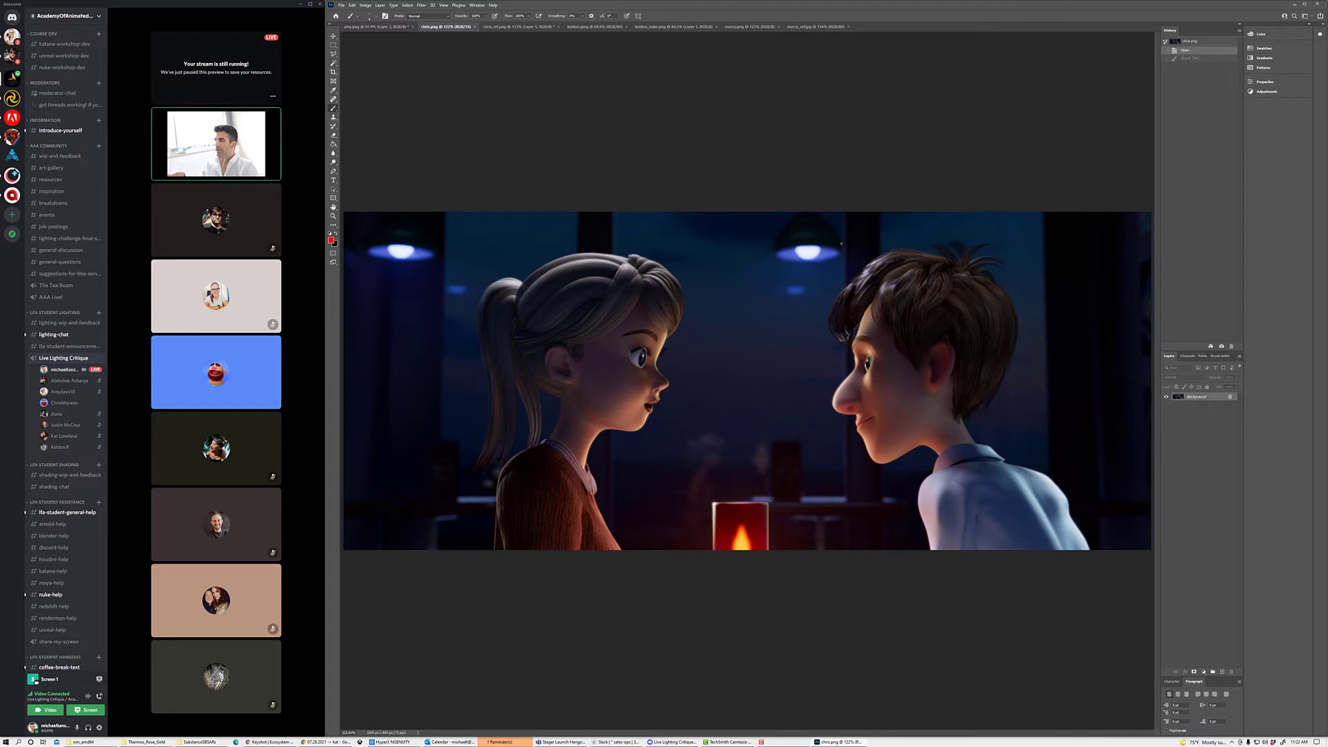
mouse_move(833, 238)
mouse_down()
mouse_move(770, 241)
mouse_move(768, 269)
mouse_move(829, 269)
mouse_move(846, 244)
mouse_up()
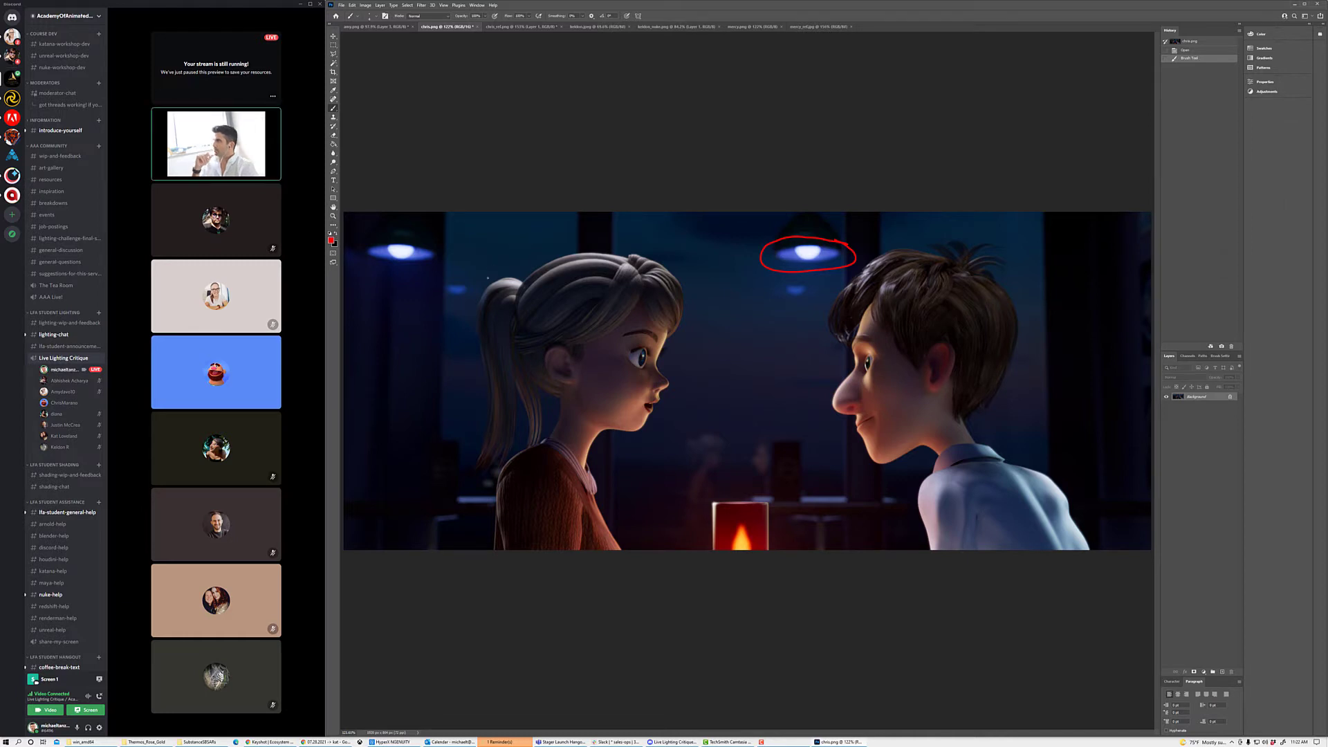
key(ctrl+z)
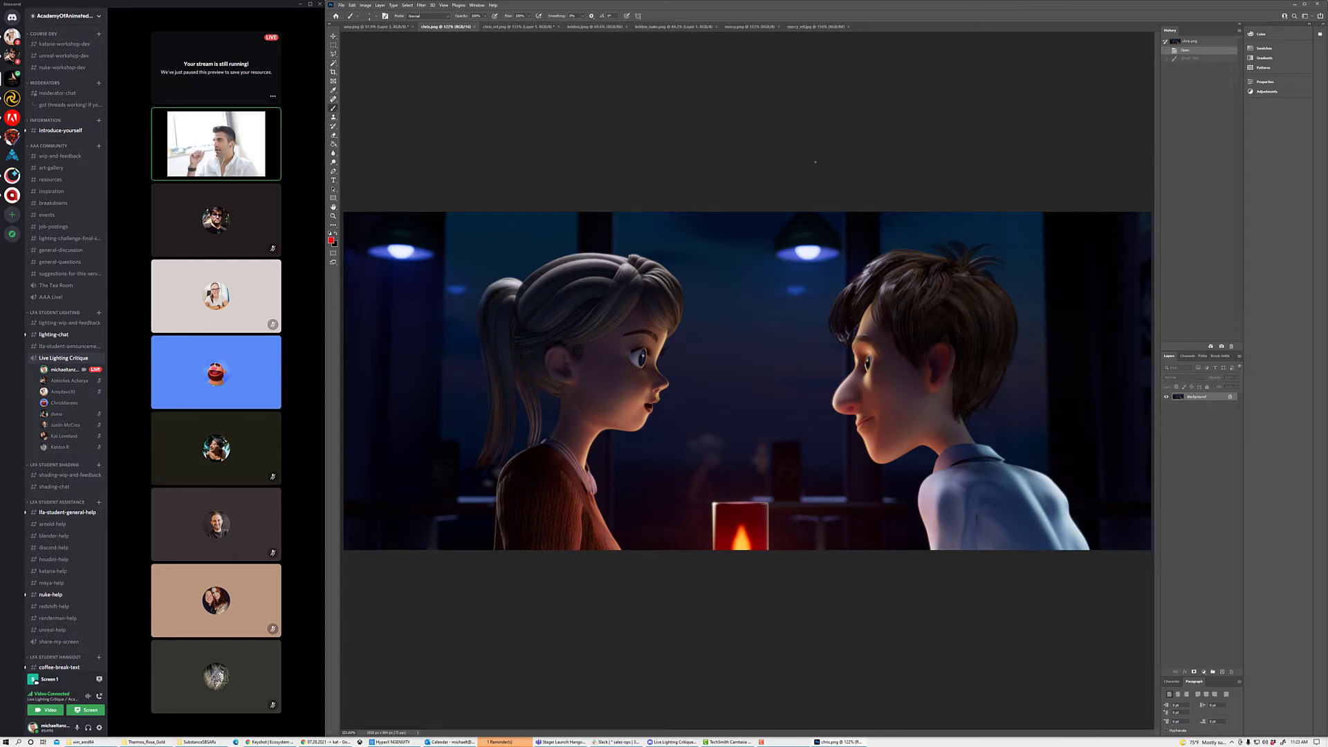
mouse_move(841, 218)
mouse_down()
mouse_move(853, 249)
mouse_move(795, 266)
mouse_up()
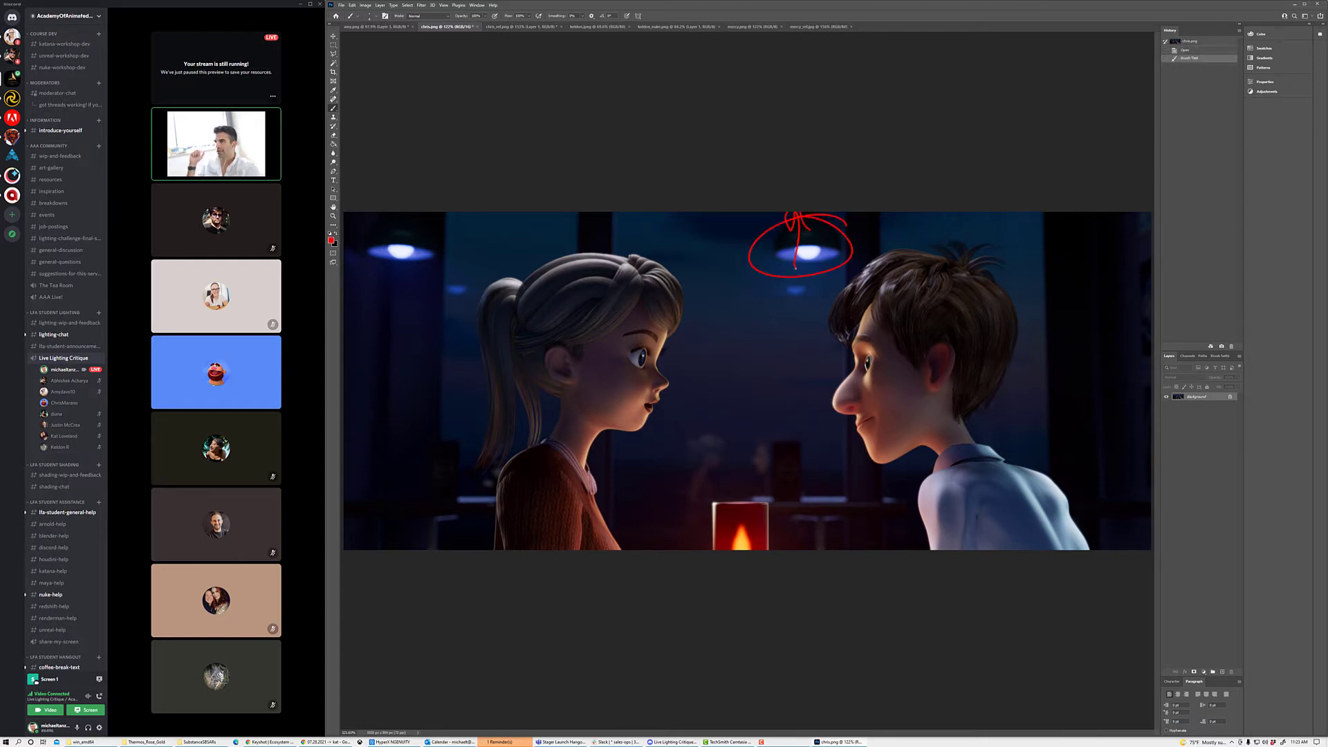
key(ctrl+z)
key(ctrl+z)
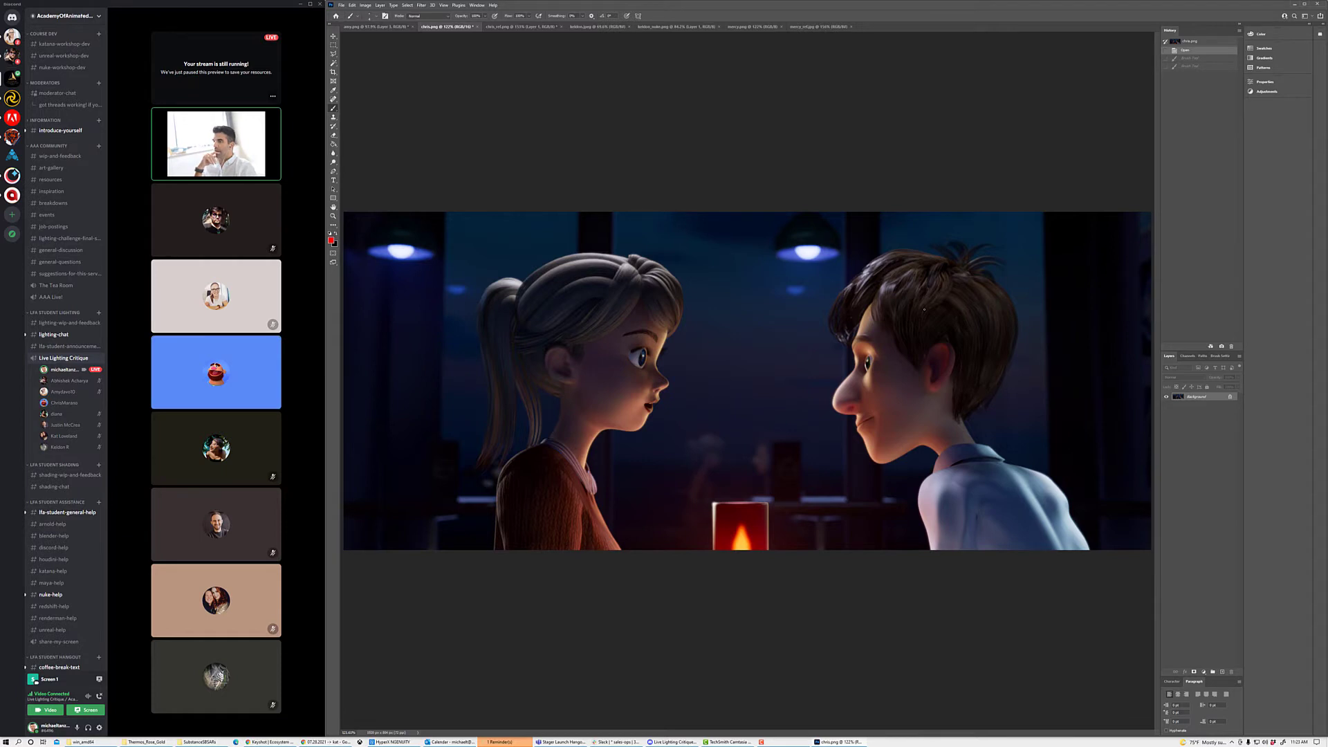
Step: Copy the central area with both faces and the candle onto a new layer, and brighten its highlights with Levels
click(333, 45)
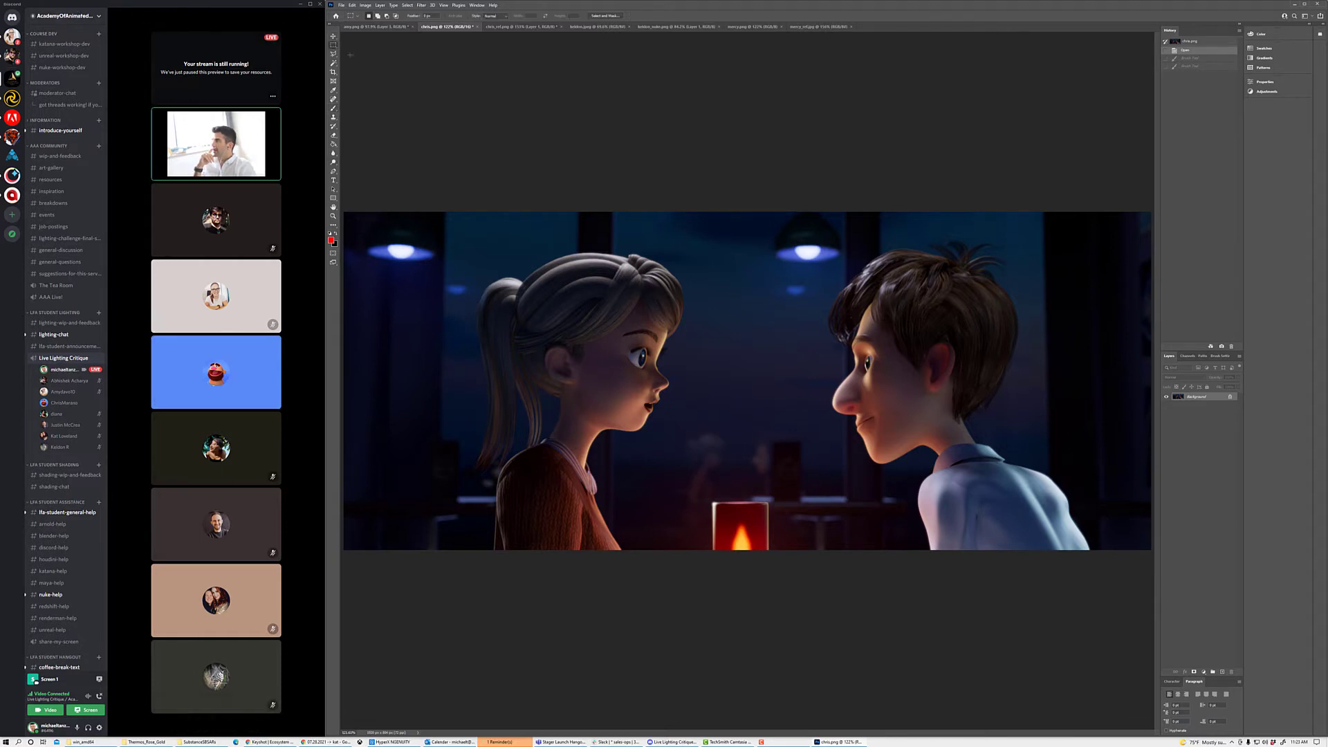
drag(564, 263, 933, 548)
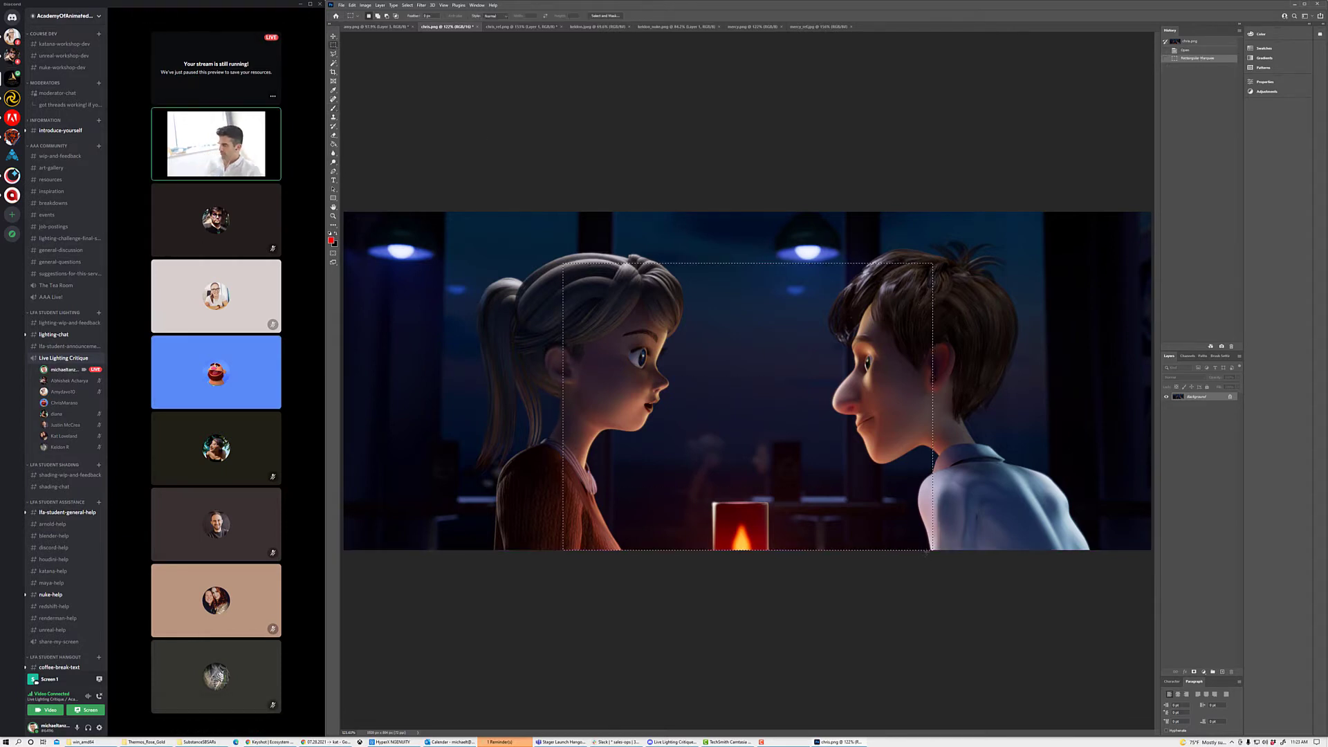
key(ctrl+v)
key(ctrl+l)
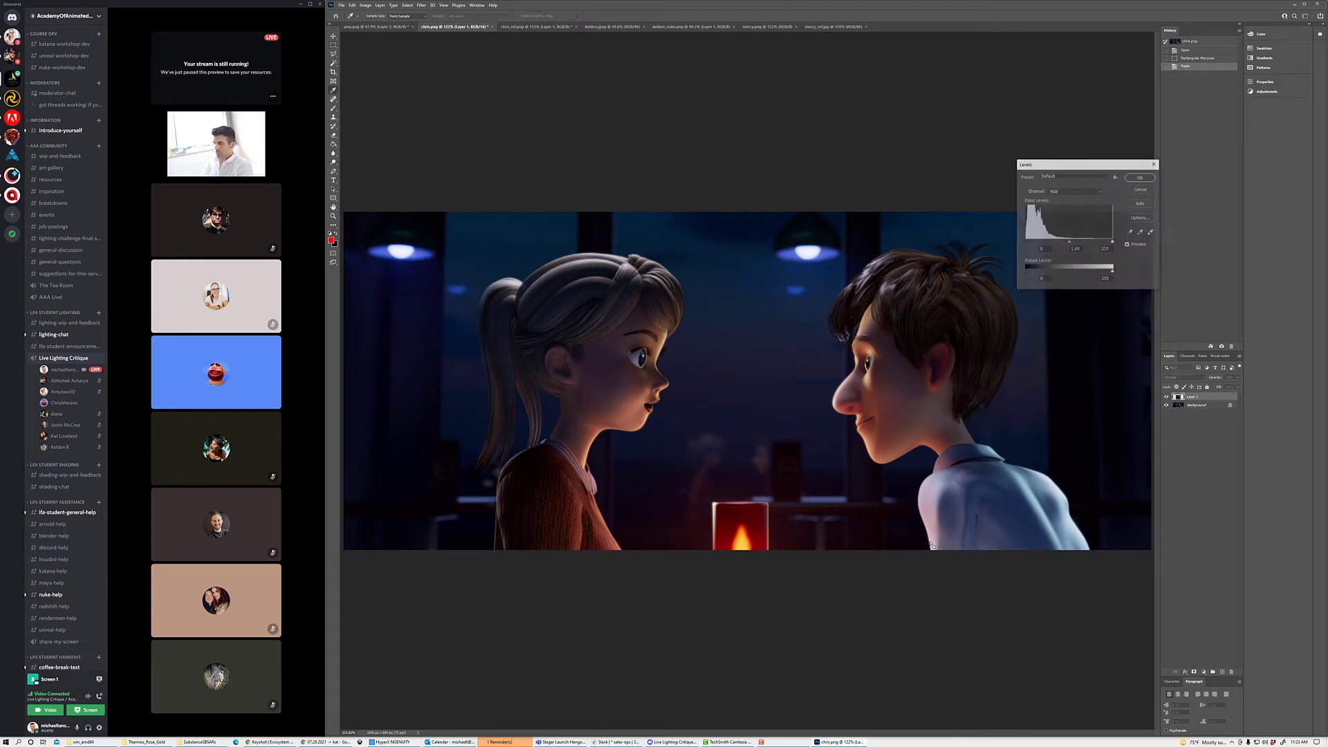
drag(1113, 241, 1092, 242)
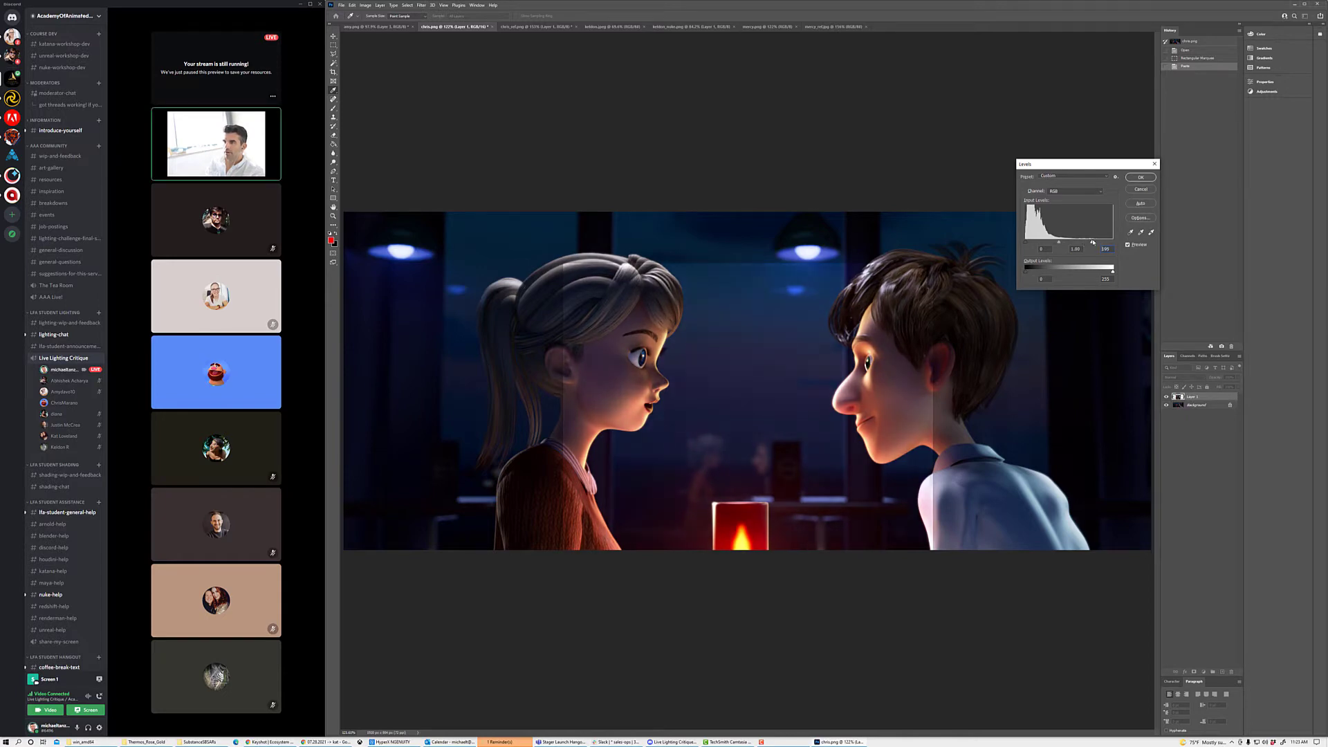
click(1140, 177)
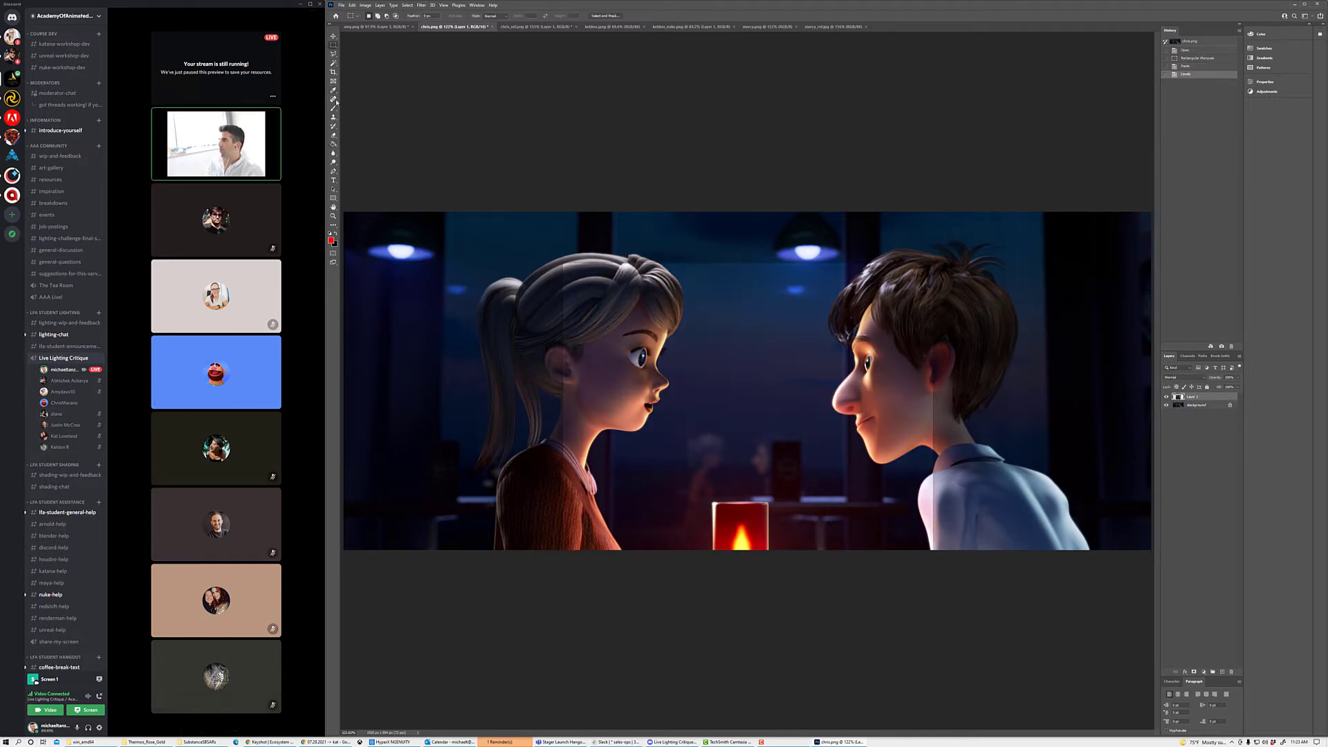
Step: Erase the hard edges of the brightened layer over the boy's hair and along its upper border with a soft Eraser
click(333, 135)
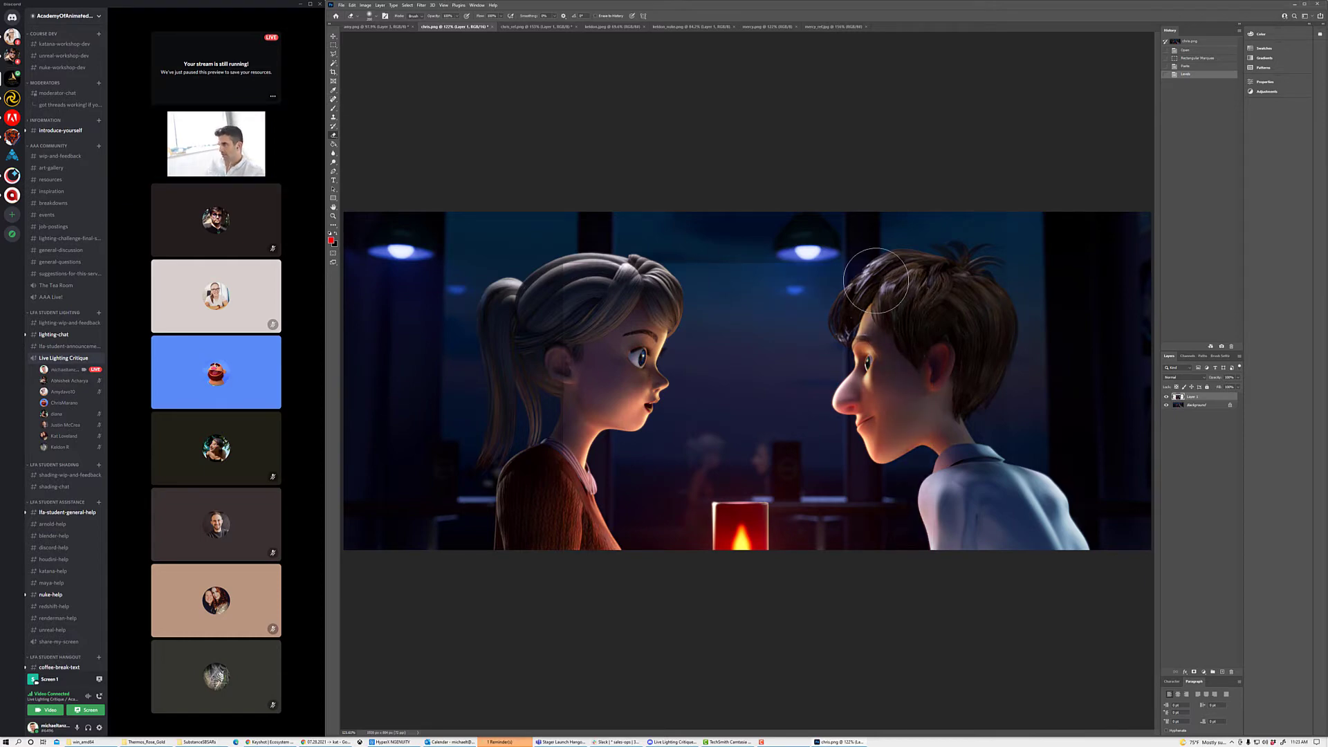
click(876, 281)
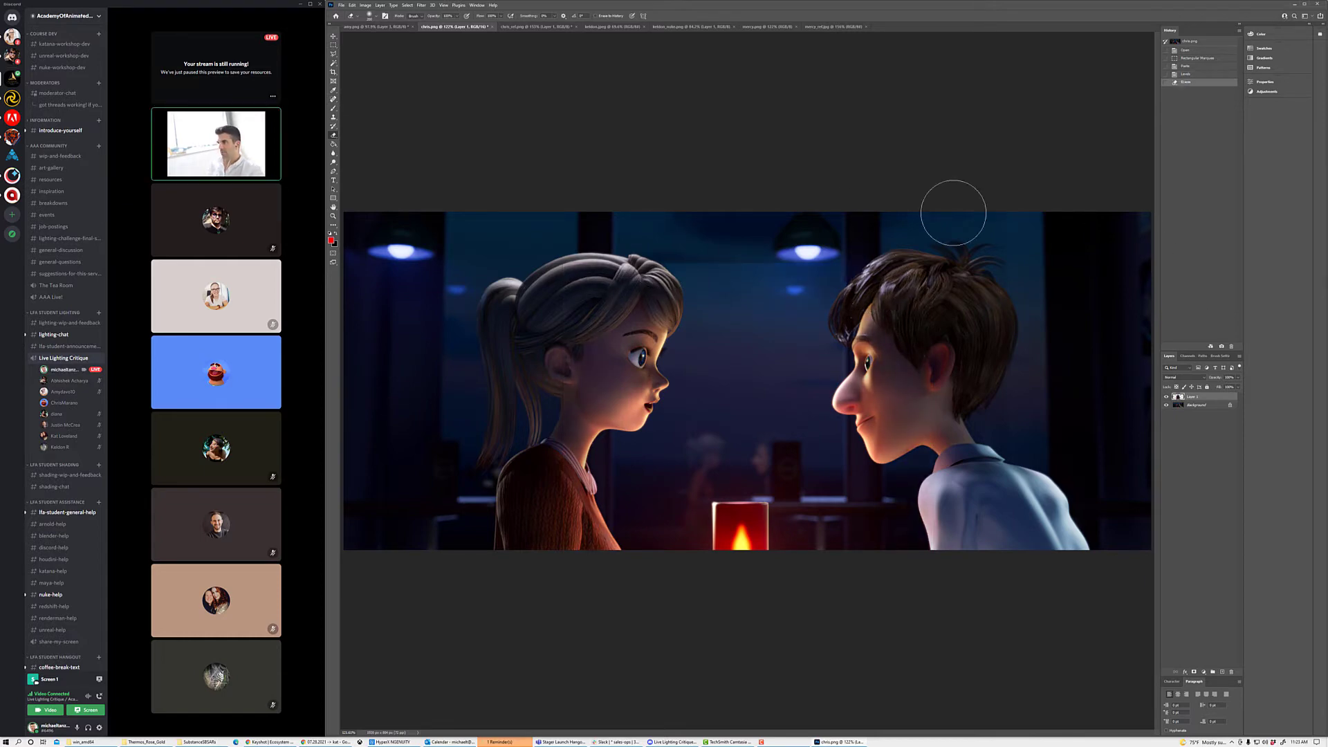
click(953, 259)
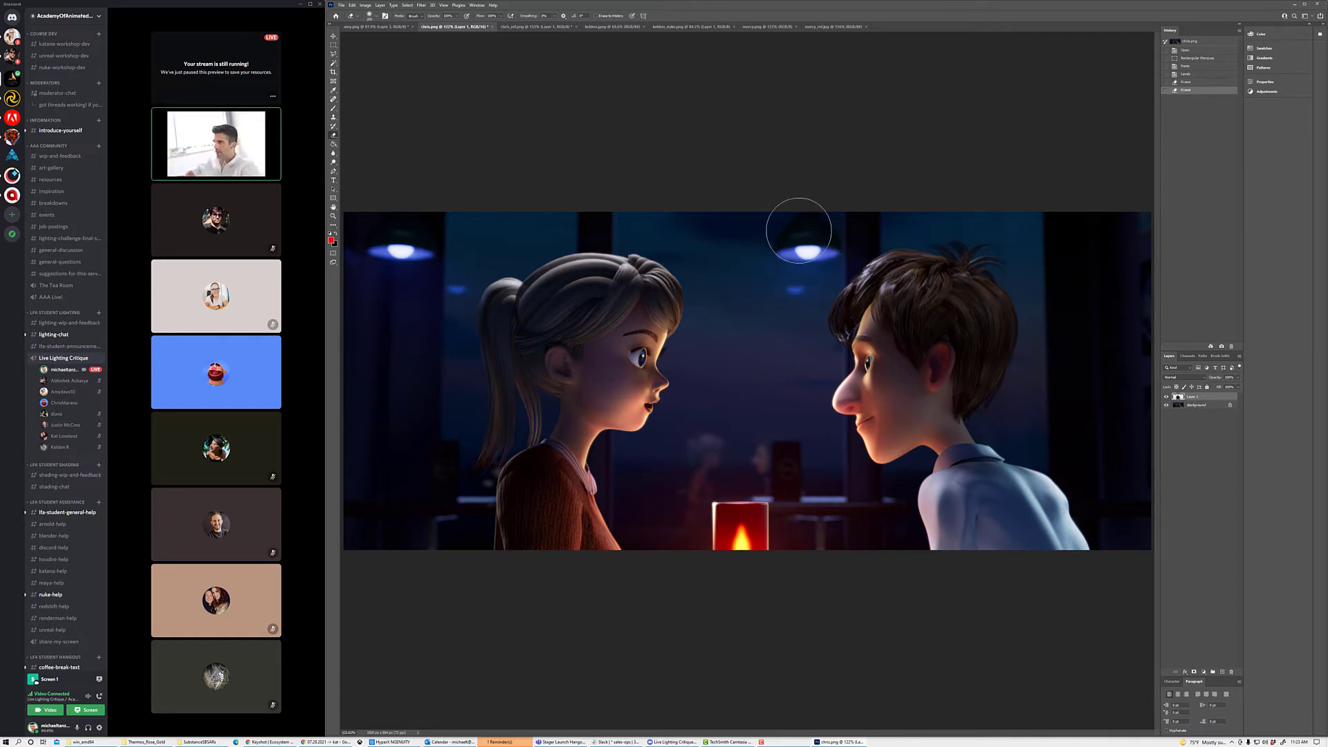
Step: Mark the lamp near the boy and the area by the girl's ponytail in red, and undo both marks
click(333, 108)
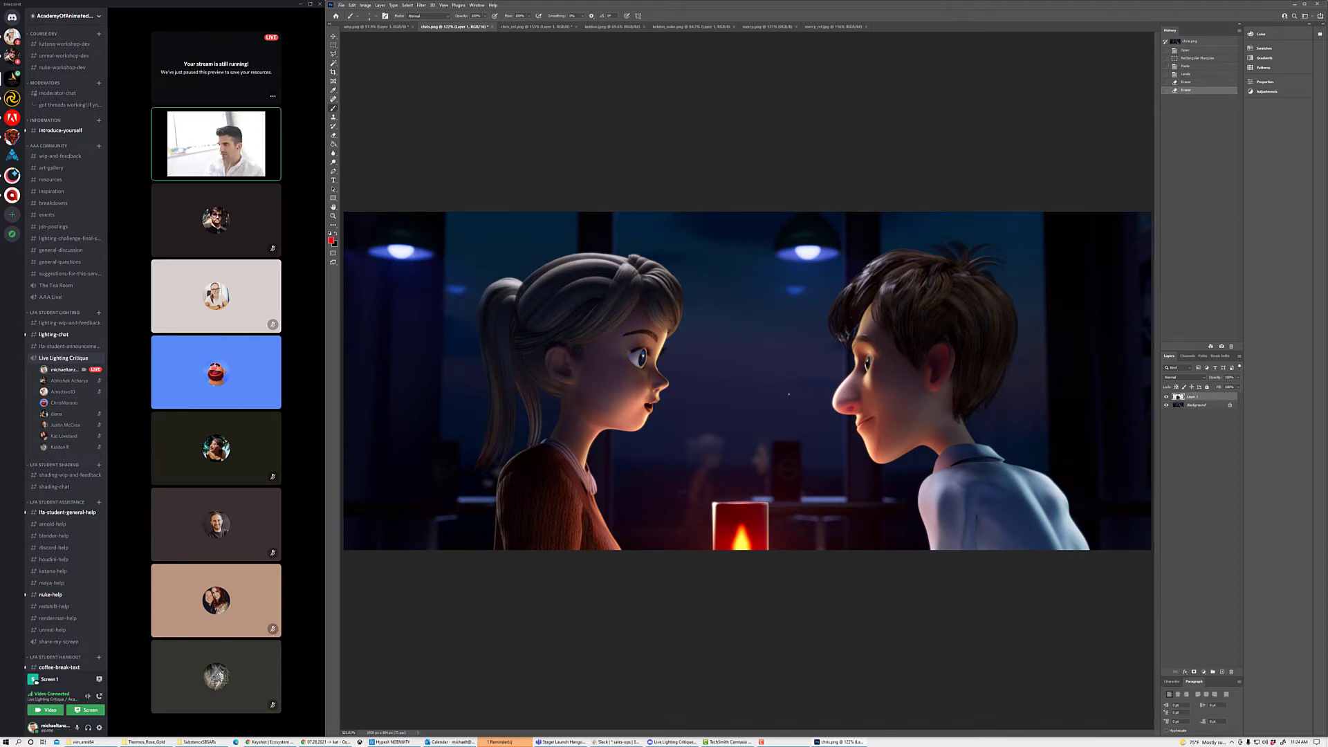
mouse_move(807, 252)
mouse_down()
mouse_move(699, 456)
mouse_move(884, 550)
mouse_move(919, 328)
mouse_move(810, 249)
mouse_up()
mouse_move(462, 258)
mouse_down()
mouse_move(408, 526)
mouse_move(567, 337)
mouse_move(532, 292)
mouse_up()
key(ctrl+z)
key(ctrl+z)
Step: Outline both characters' faces, the boy's shoulders and back, and the girl's torso with red brush strokes
mouse_move(679, 292)
mouse_down()
mouse_move(645, 284)
mouse_move(574, 367)
mouse_move(581, 442)
mouse_move(691, 318)
mouse_move(681, 254)
mouse_up()
mouse_move(935, 340)
mouse_down()
mouse_move(877, 307)
mouse_move(879, 455)
mouse_move(935, 331)
mouse_up()
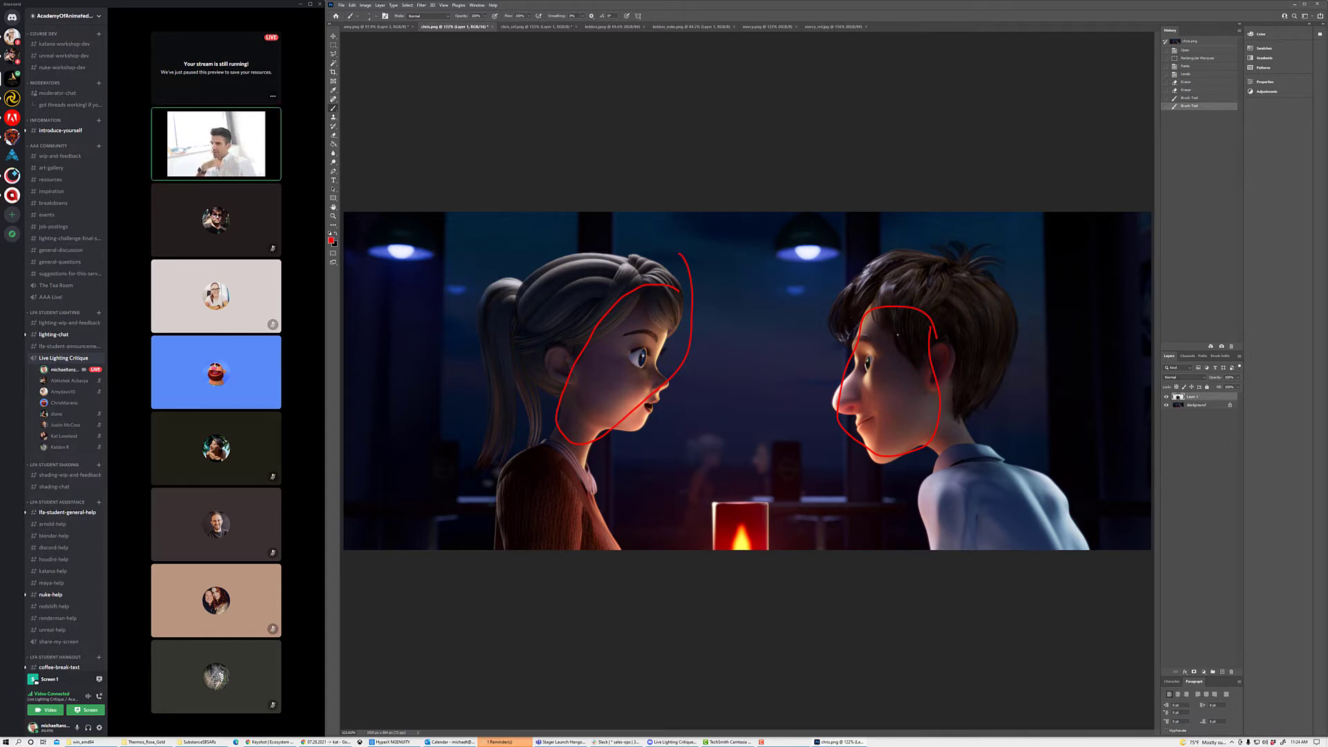
mouse_move(1072, 467)
mouse_down()
mouse_move(1158, 518)
mouse_move(1092, 478)
mouse_up()
mouse_move(543, 437)
mouse_down()
mouse_move(512, 546)
mouse_move(595, 543)
mouse_move(592, 492)
mouse_up()
drag(553, 541, 563, 538)
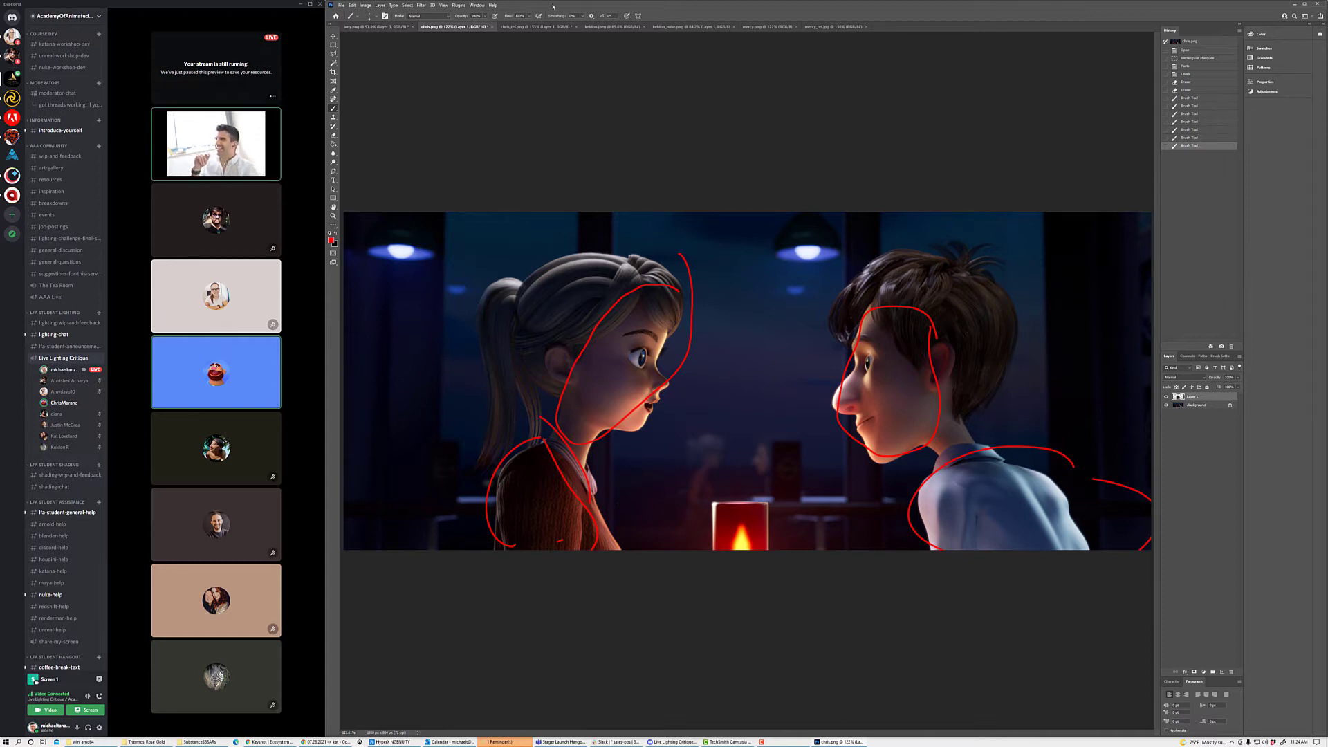
Step: Compare the dark portrait of the woman with crossed arms with its compositing node graph
click(544, 28)
click(600, 27)
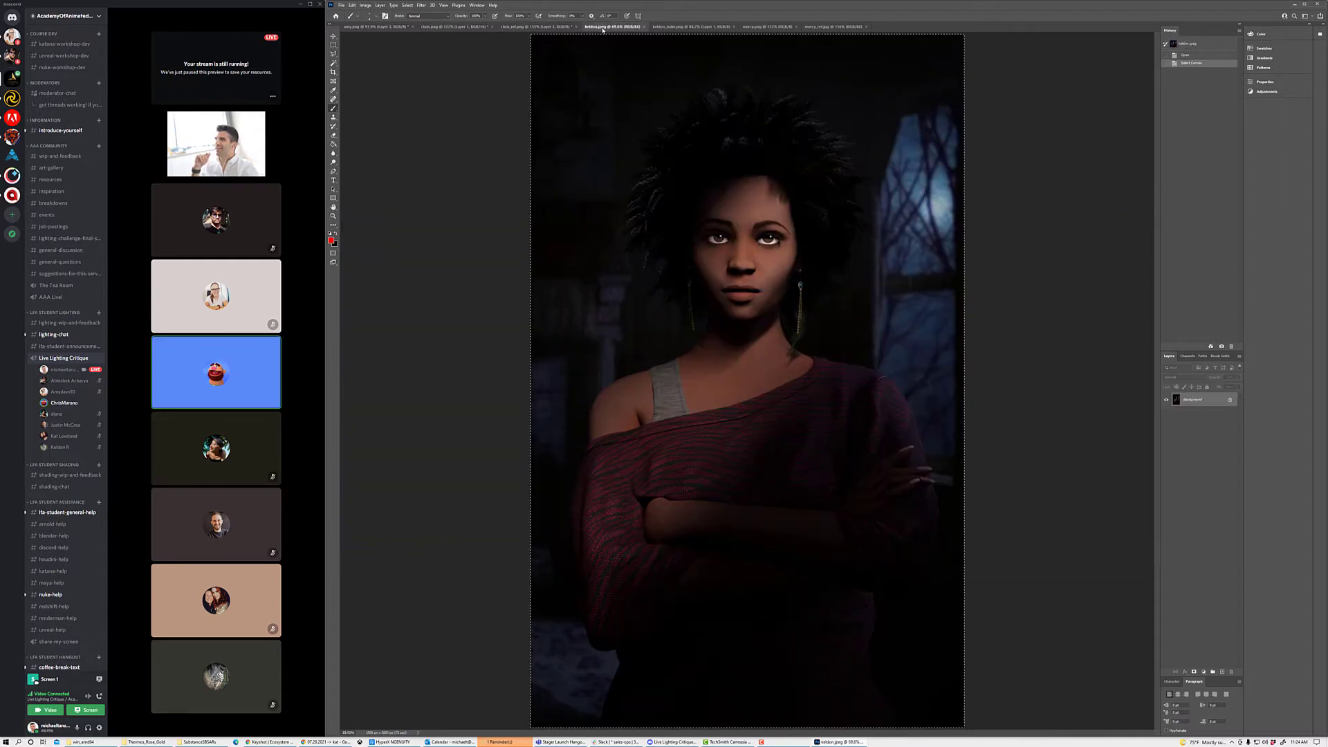
click(673, 28)
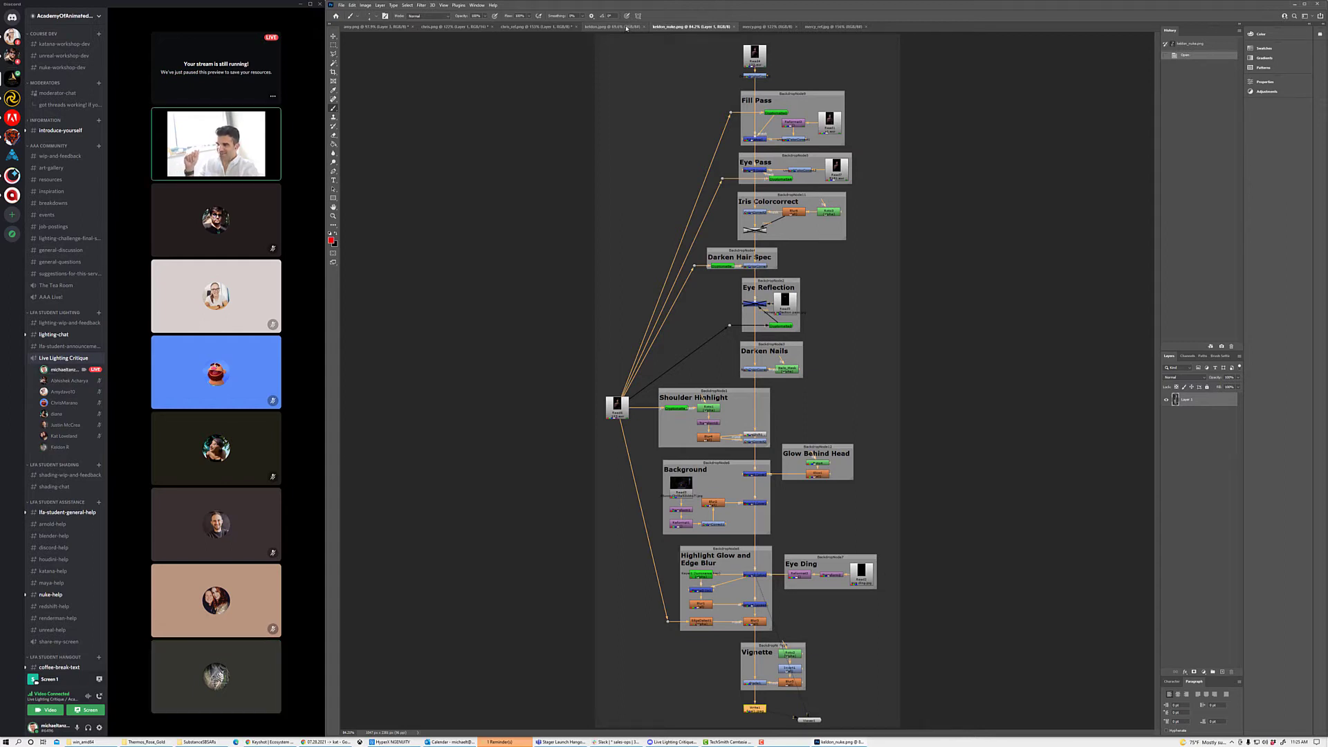
click(623, 28)
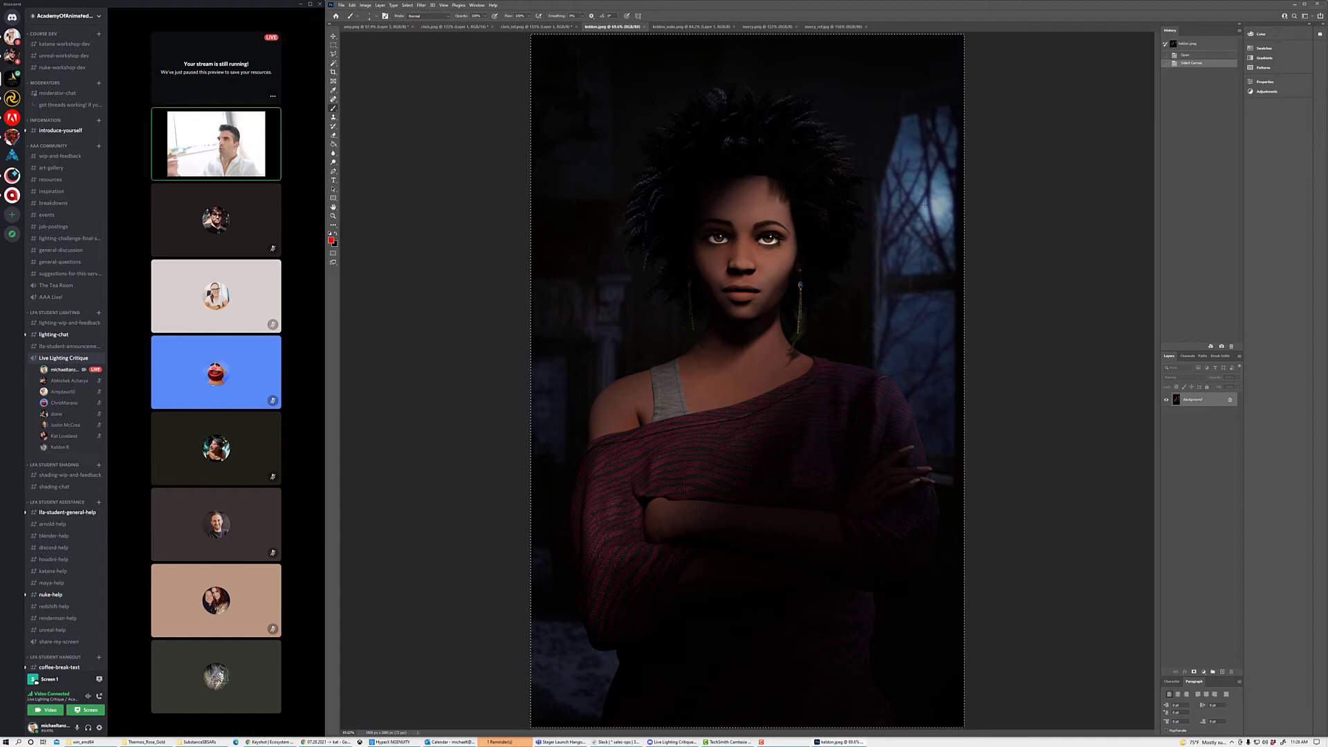
Step: Circle the moon glow in the window behind the woman in red repeatedly, undoing each mark, and dismiss the meeting notification
drag(946, 198, 949, 188)
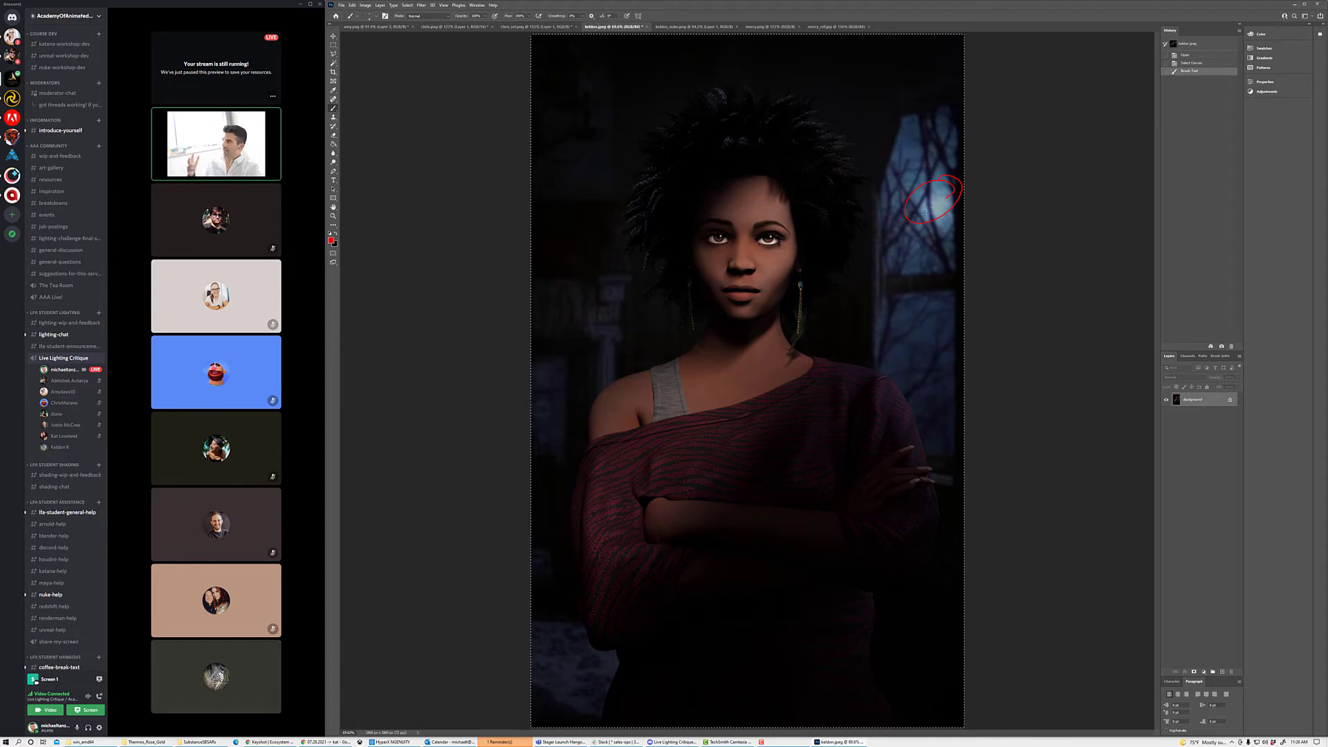
key(ctrl+z)
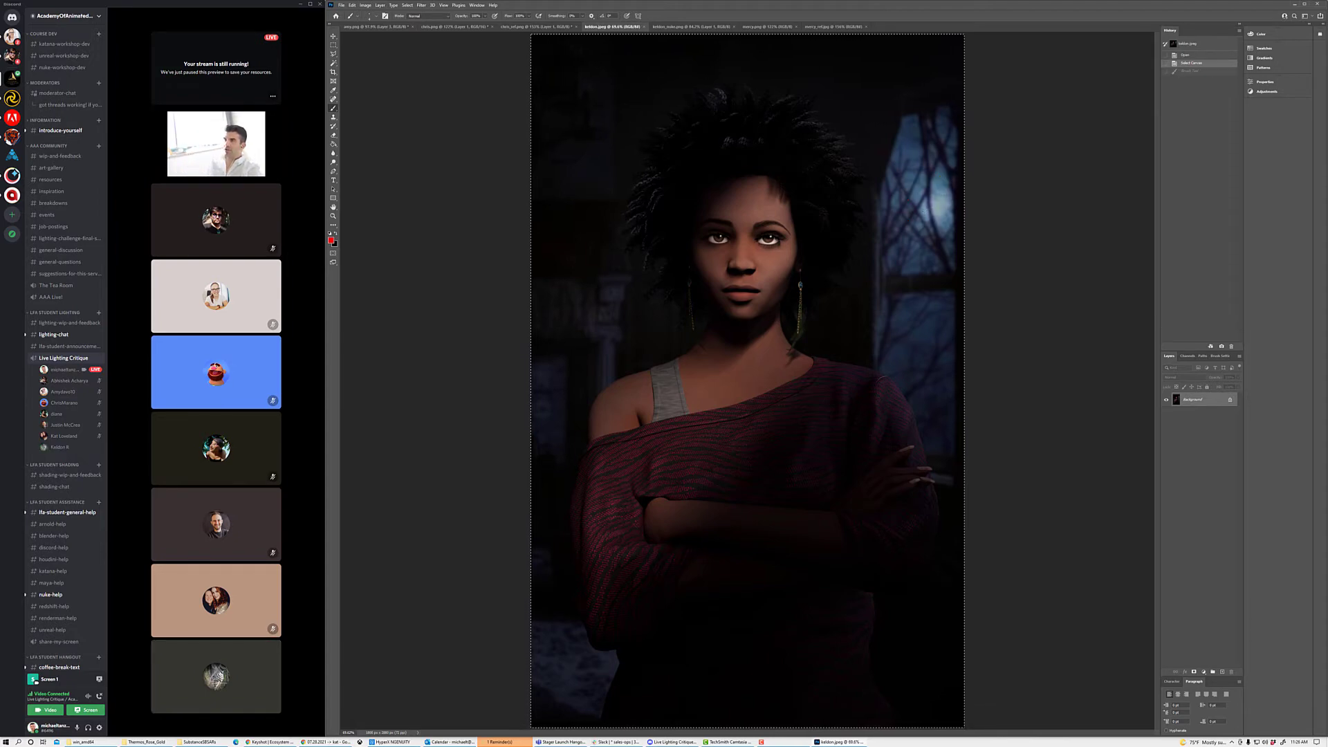
drag(935, 187, 937, 197)
key(ctrl+z)
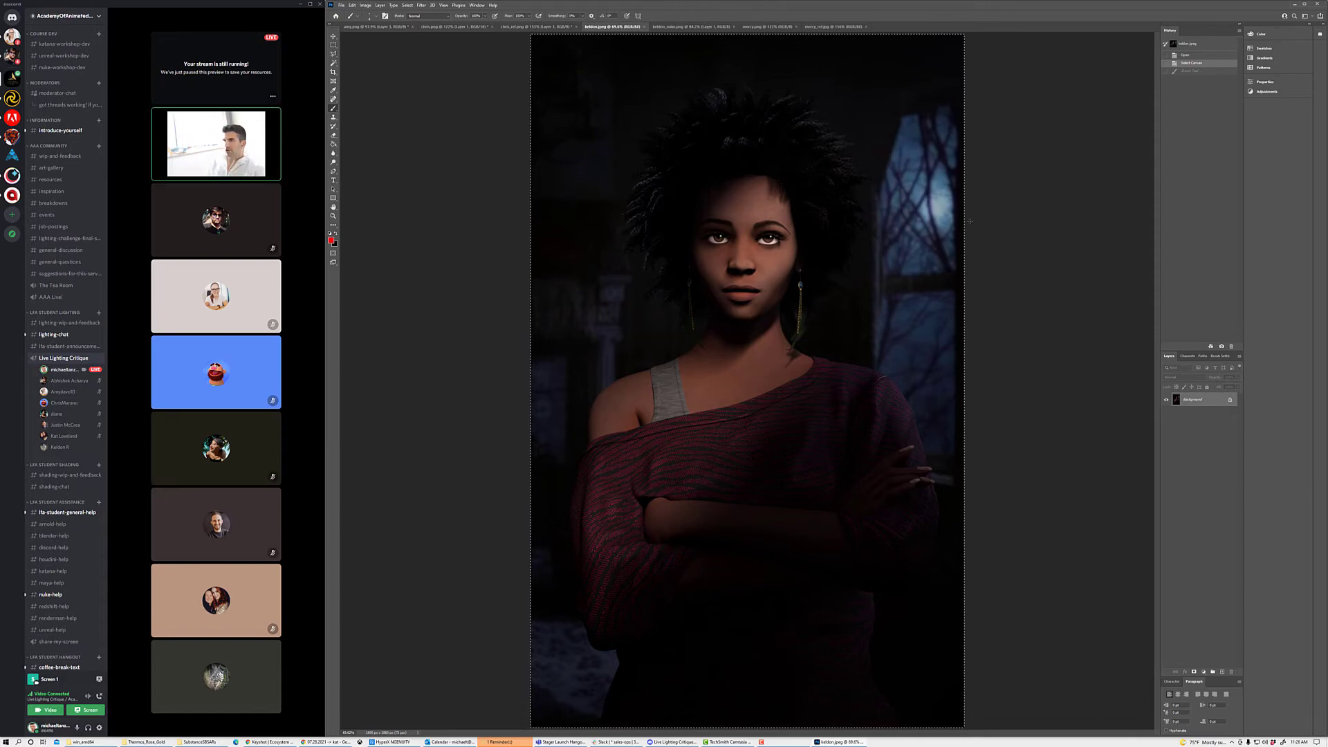
drag(940, 203, 958, 201)
key(ctrl+z)
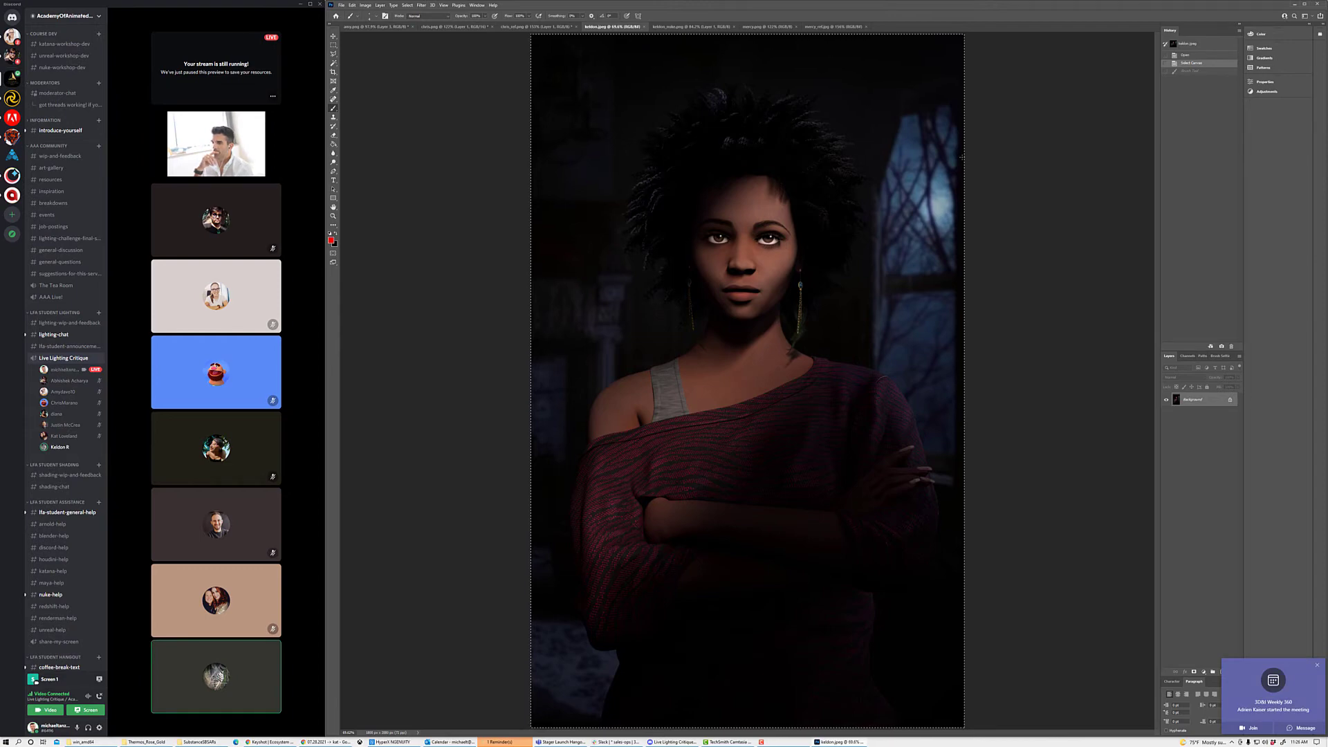
click(1316, 664)
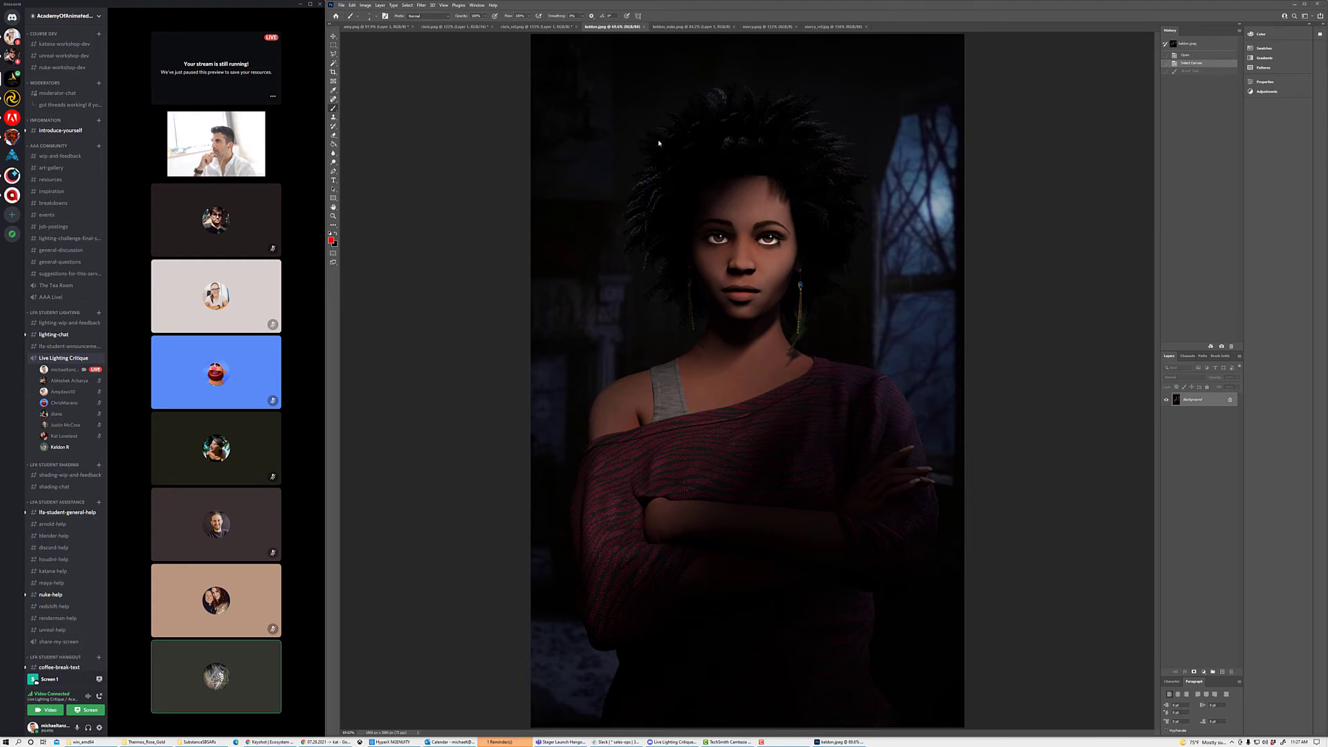
Step: Compare the stylized woman's carousel render with its night carousel reference photo
click(766, 27)
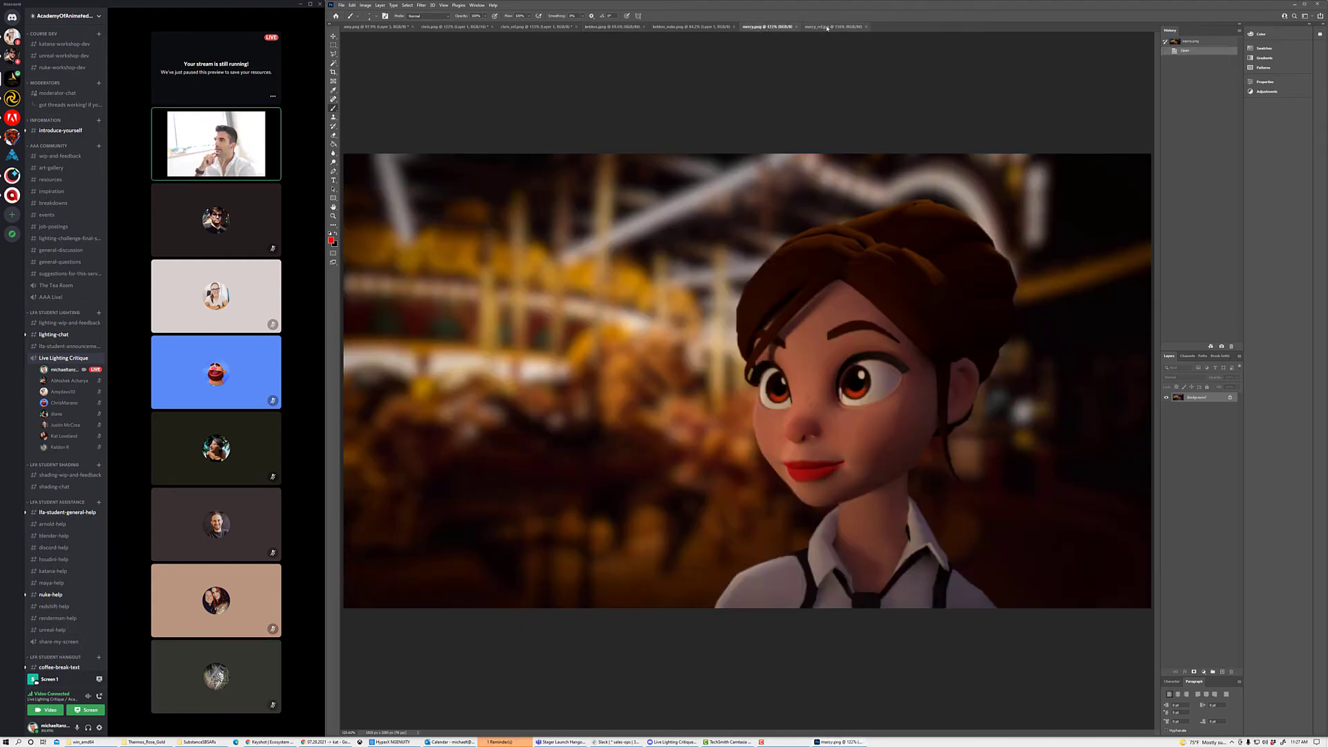
click(829, 27)
mouse_move(322, 372)
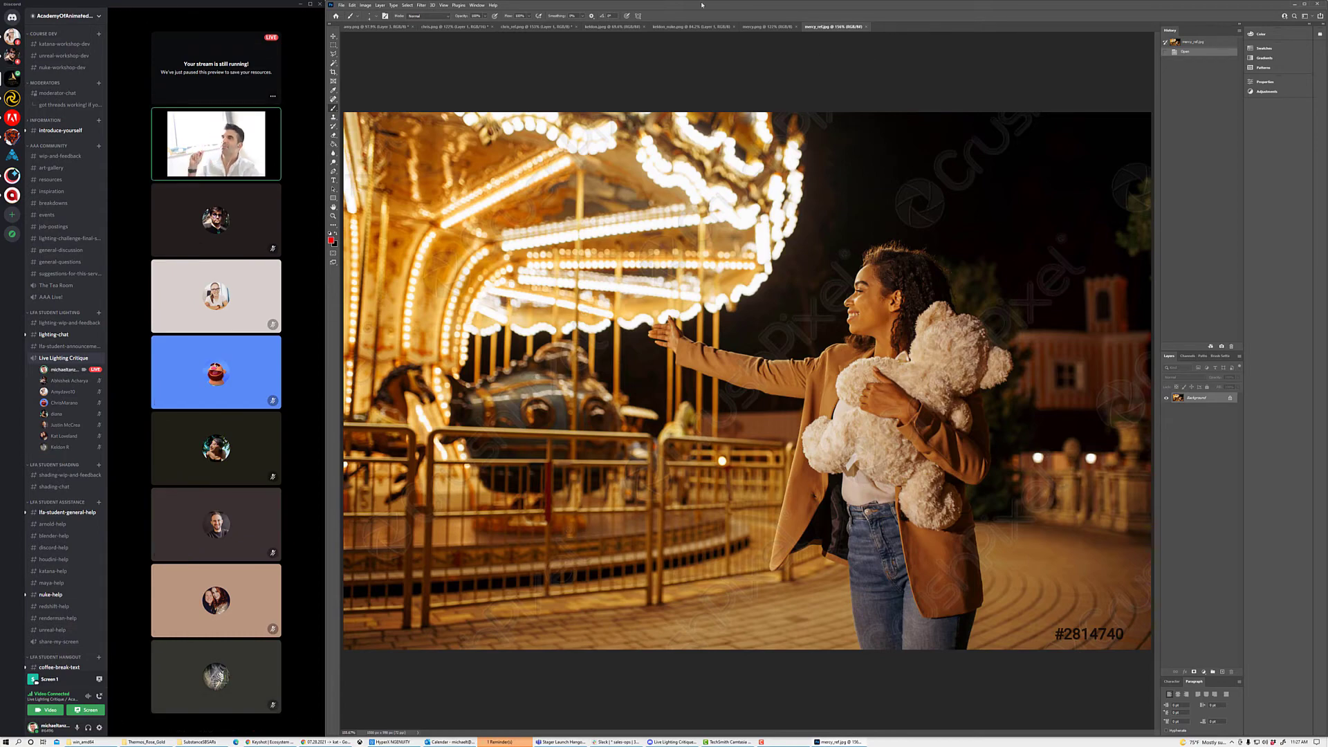
click(754, 27)
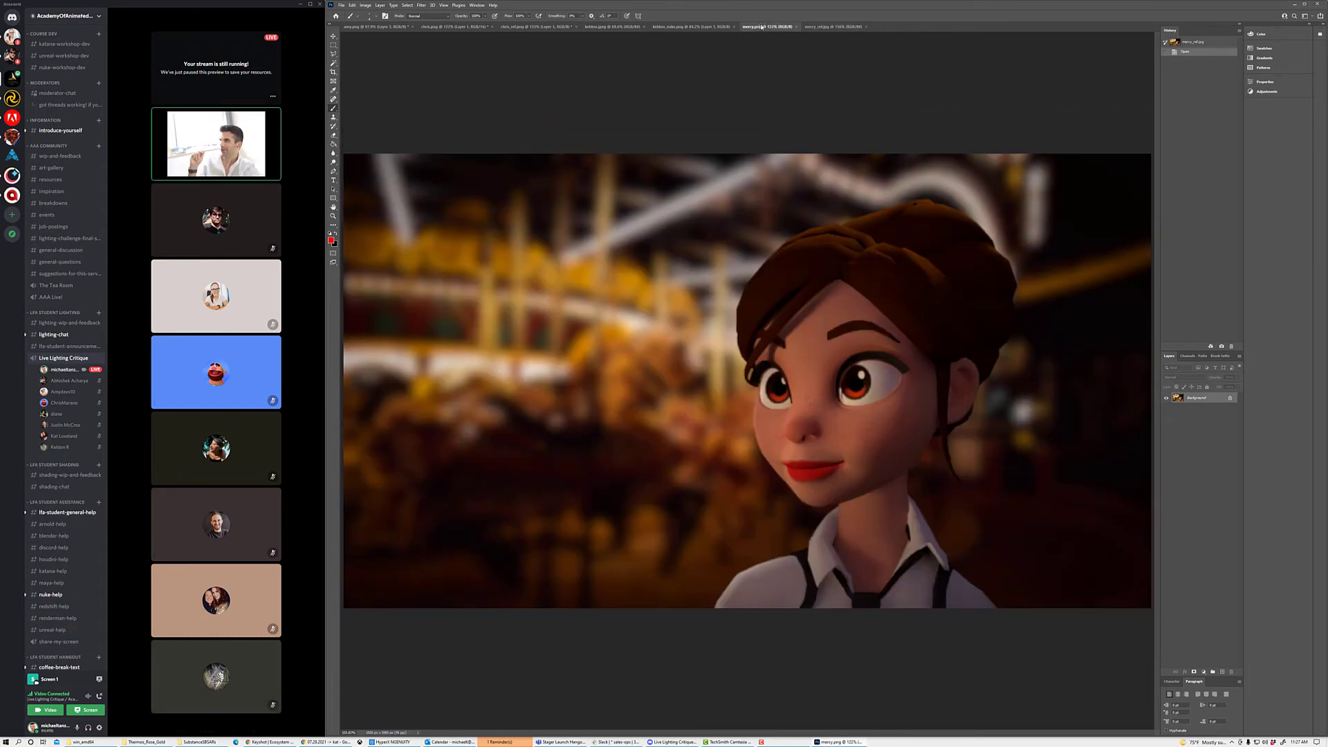
click(832, 27)
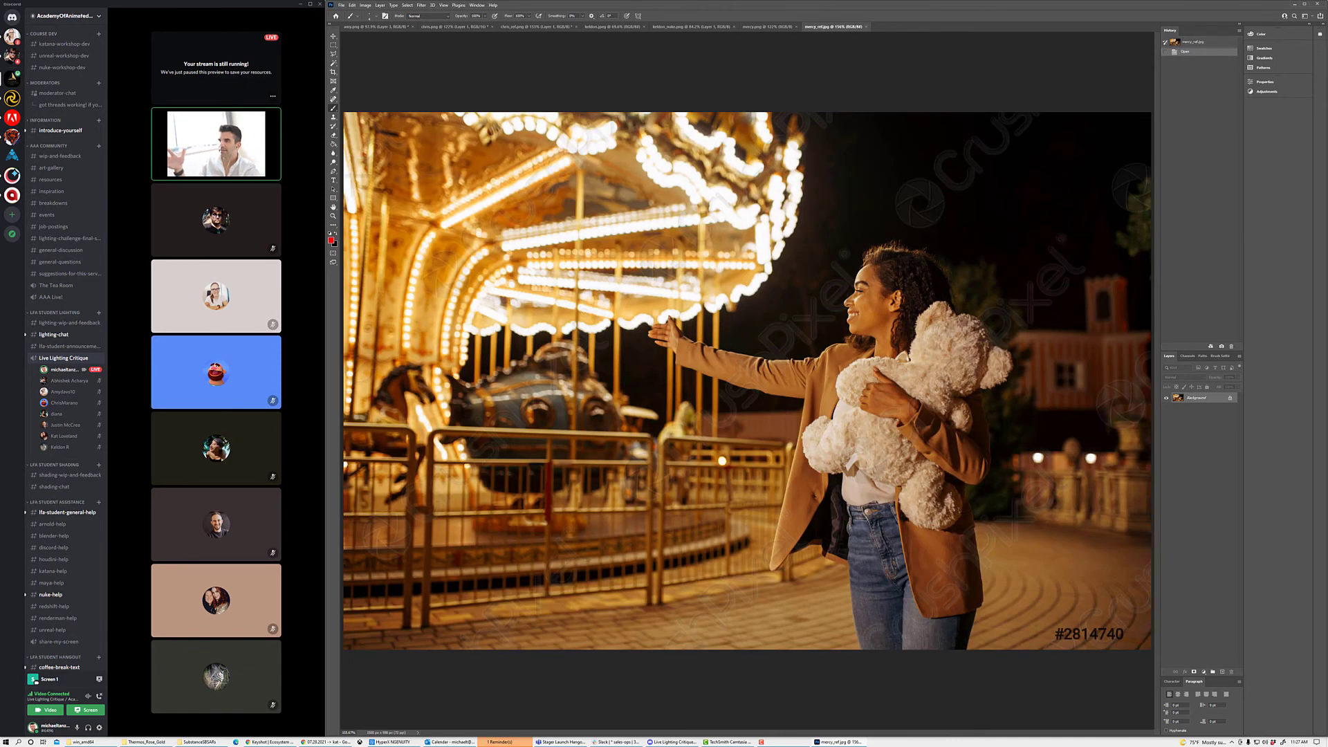
click(764, 27)
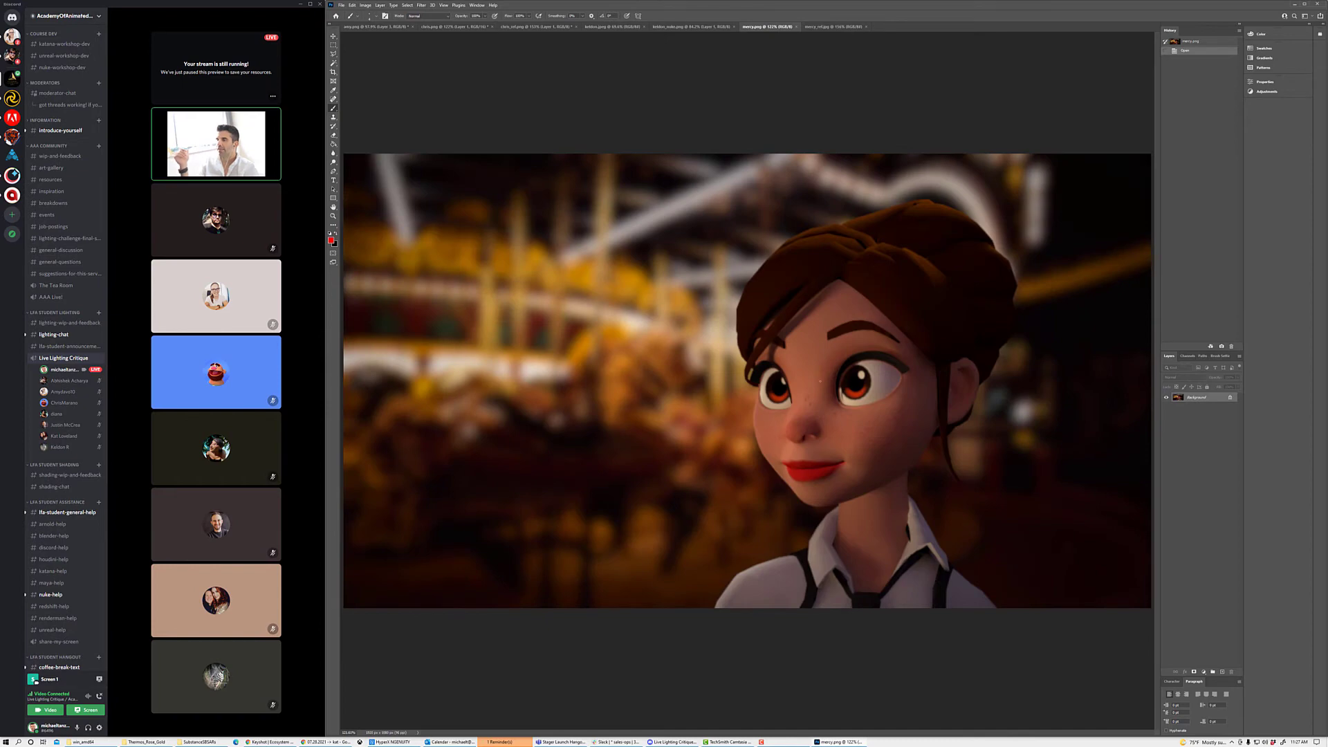
Step: Copy a rectangular area around the stylized woman's head and shoulders onto a new layer
click(334, 45)
mouse_move(738, 182)
mouse_down()
mouse_move(1027, 509)
mouse_move(1037, 550)
mouse_up()
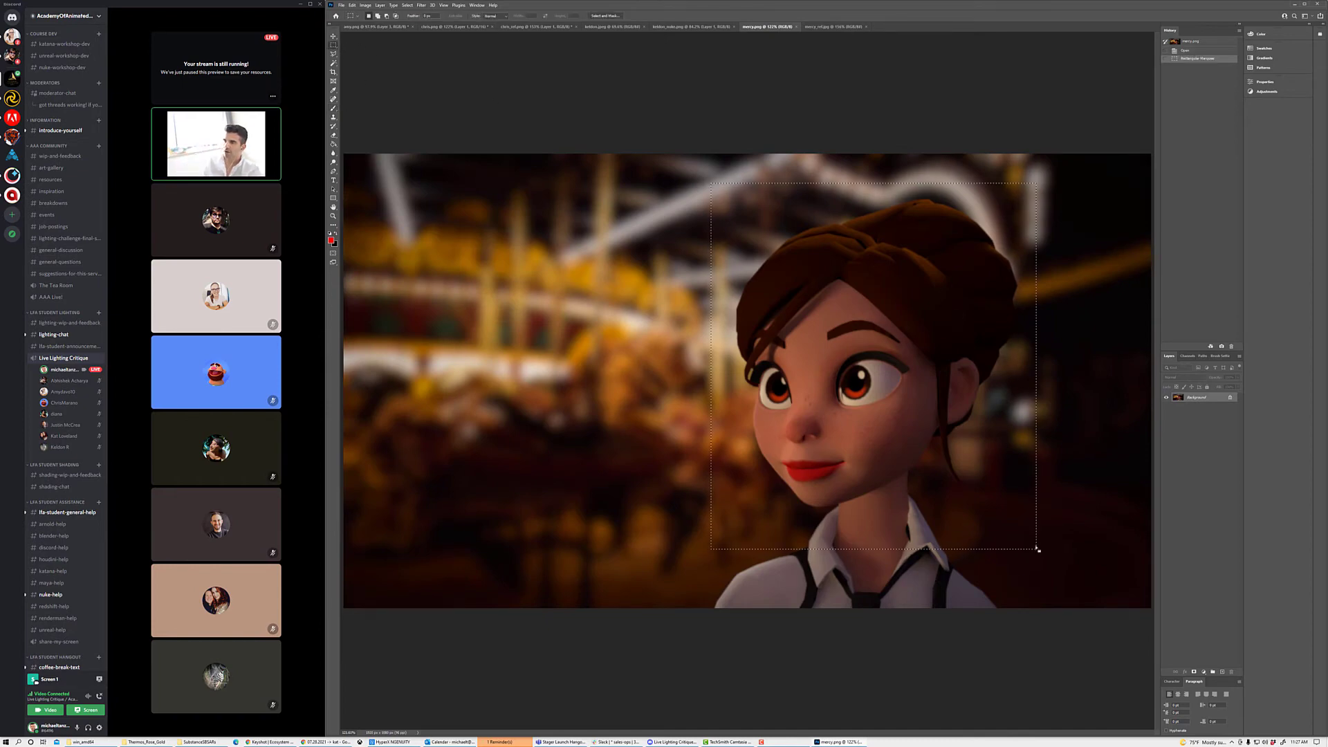
key(ctrl+v)
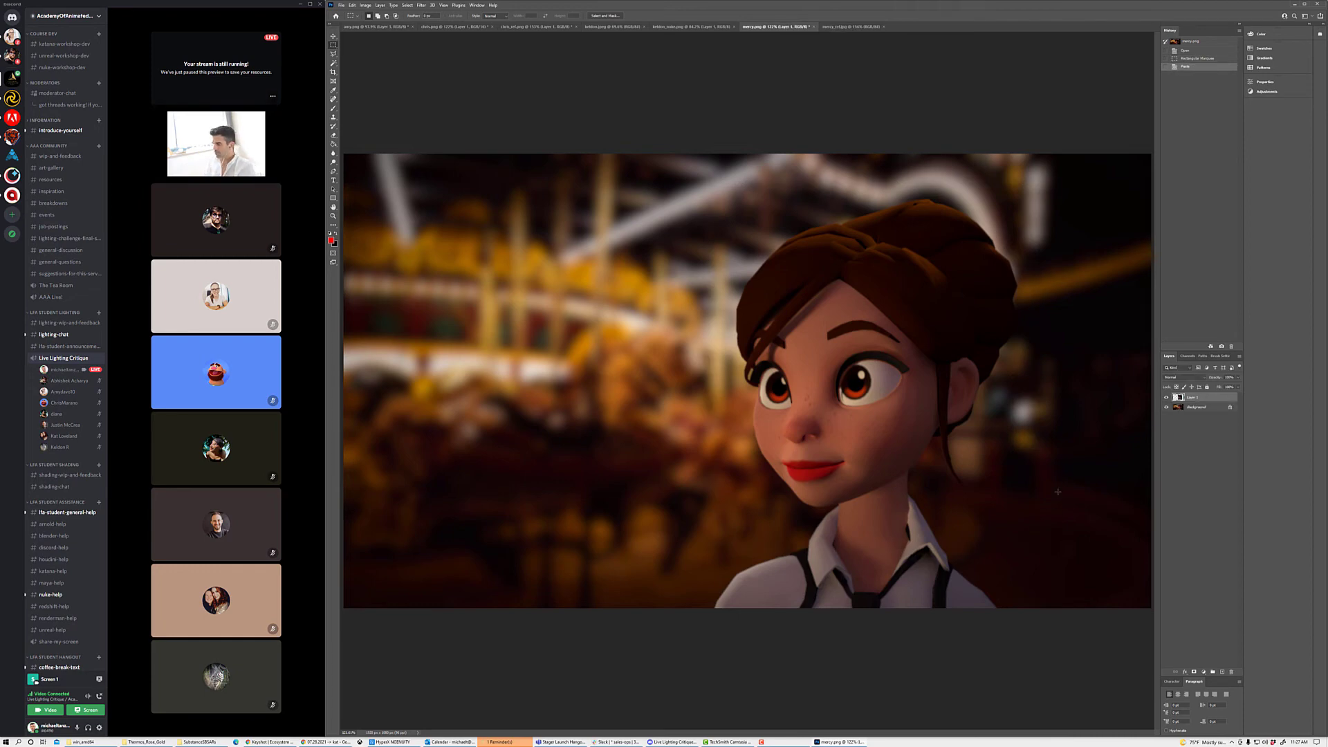
Step: Brighten the copied head layer by lowering the Levels white input, and erase its hard edge above the hair
key(ctrl+l)
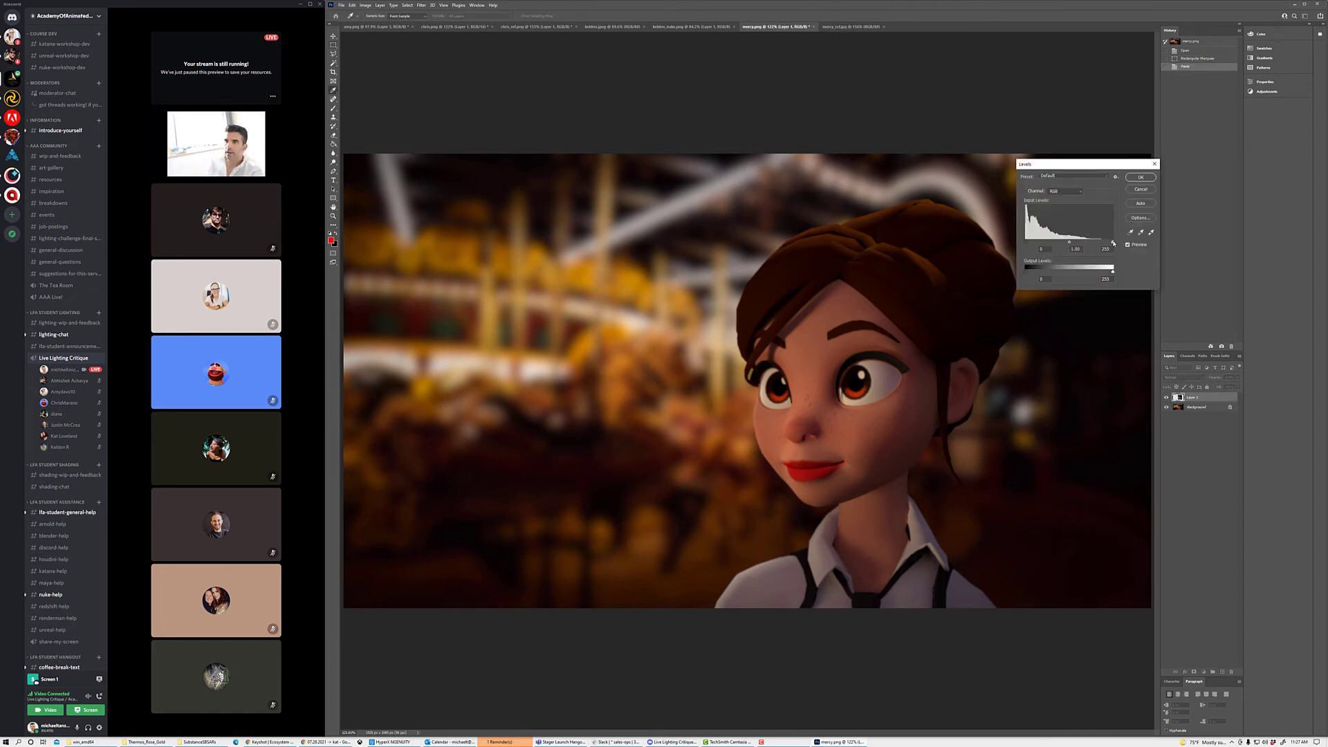
drag(1113, 243, 1098, 244)
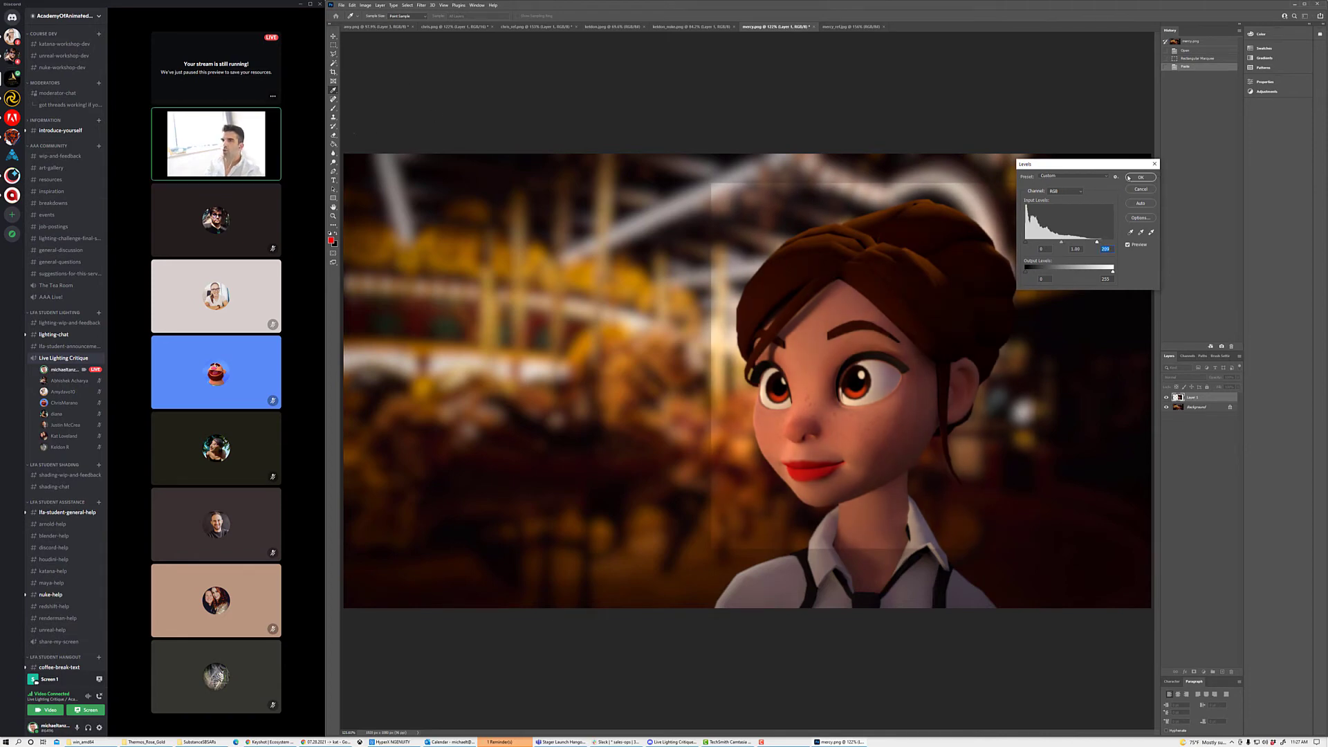
click(1141, 177)
key(e)
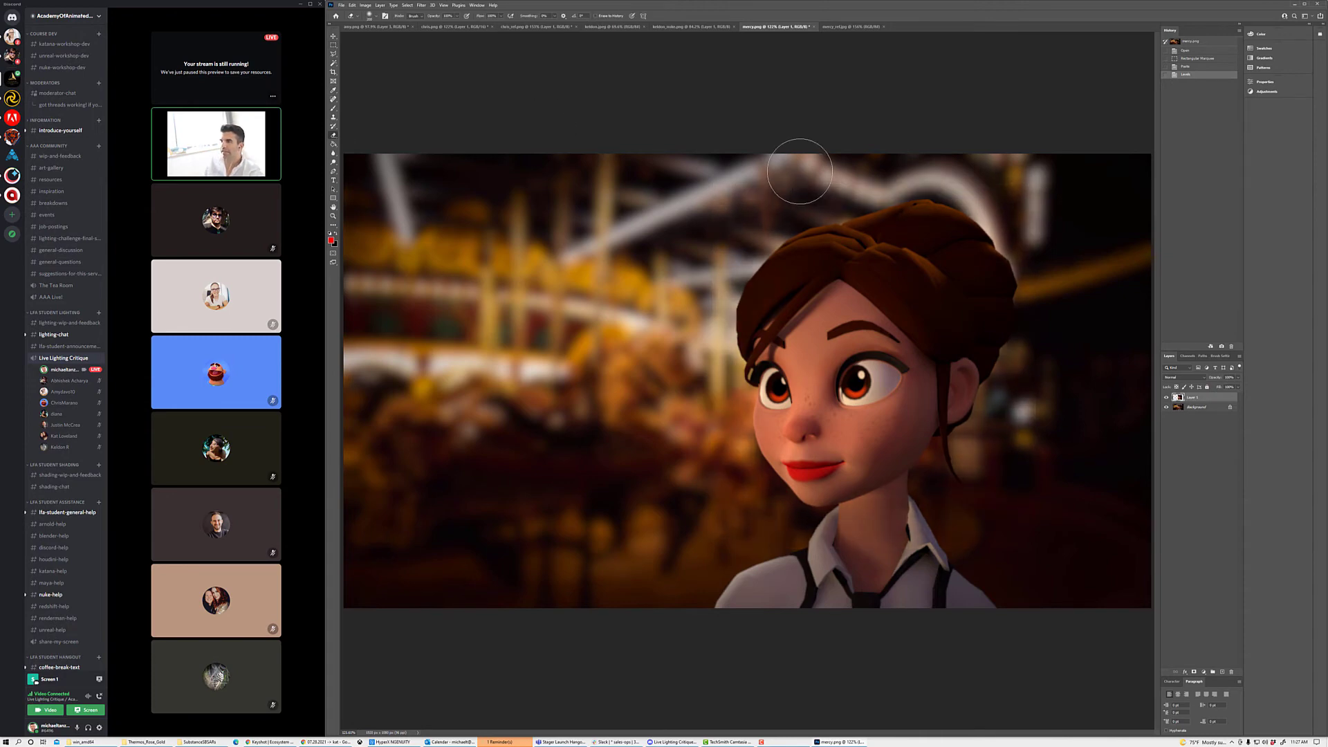
drag(800, 172, 901, 160)
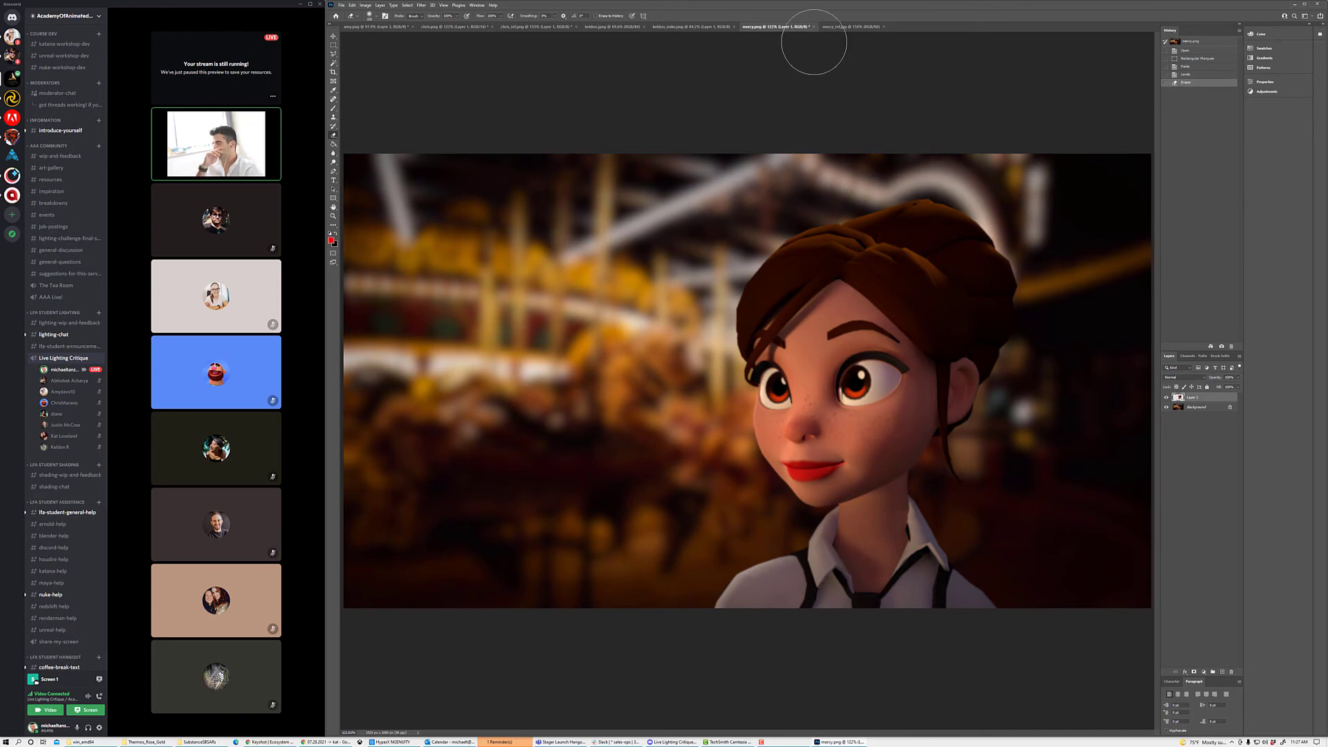
Step: Trace the lit edge of the woman's face in the carousel reference photo in red, undoing each stroke
click(850, 26)
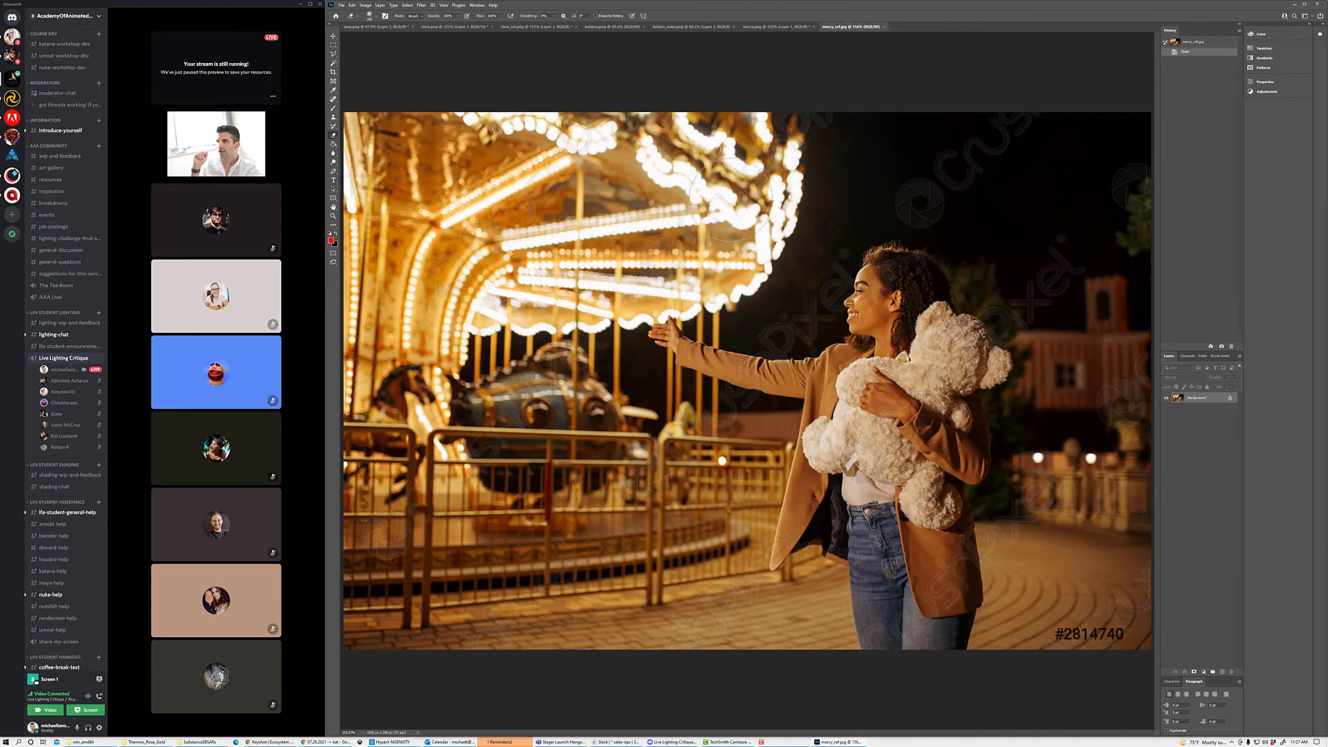
key(b)
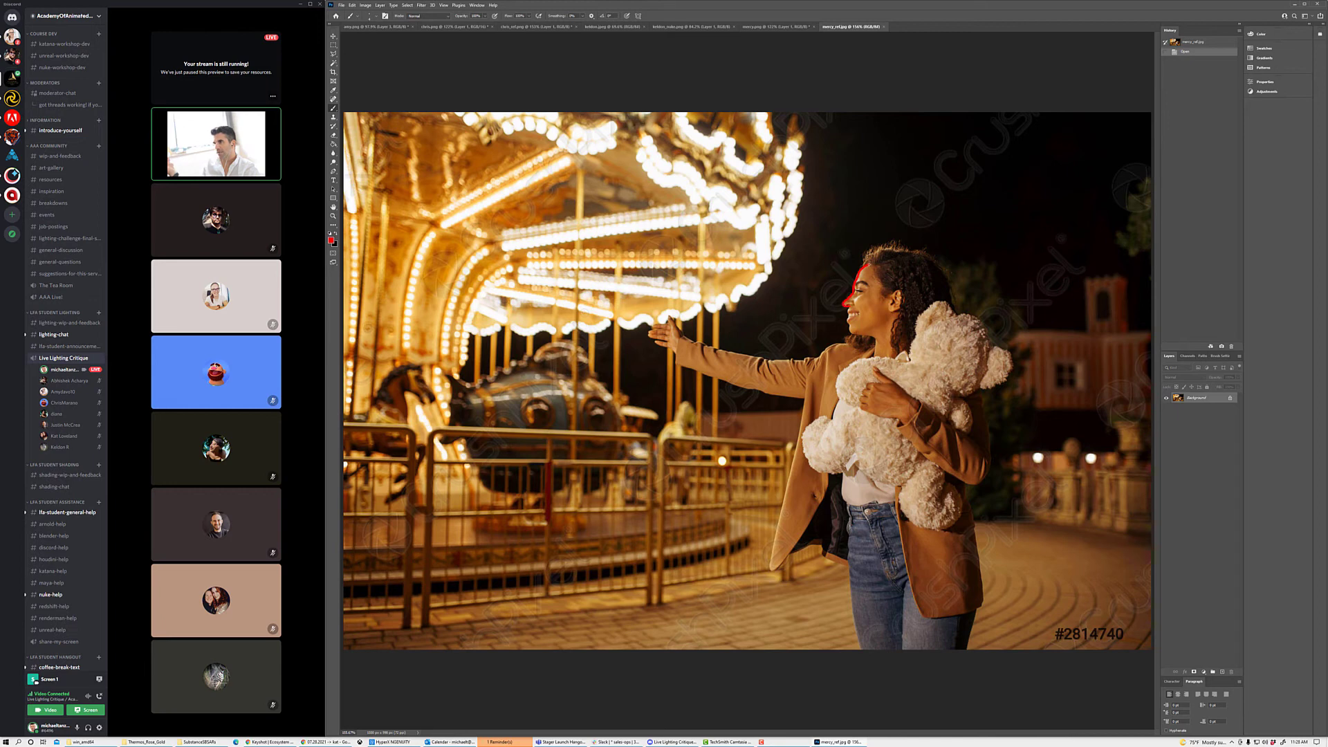
key(ctrl+z)
mouse_move(869, 267)
mouse_down()
mouse_move(877, 319)
mouse_move(865, 345)
mouse_up()
key(ctrl+z)
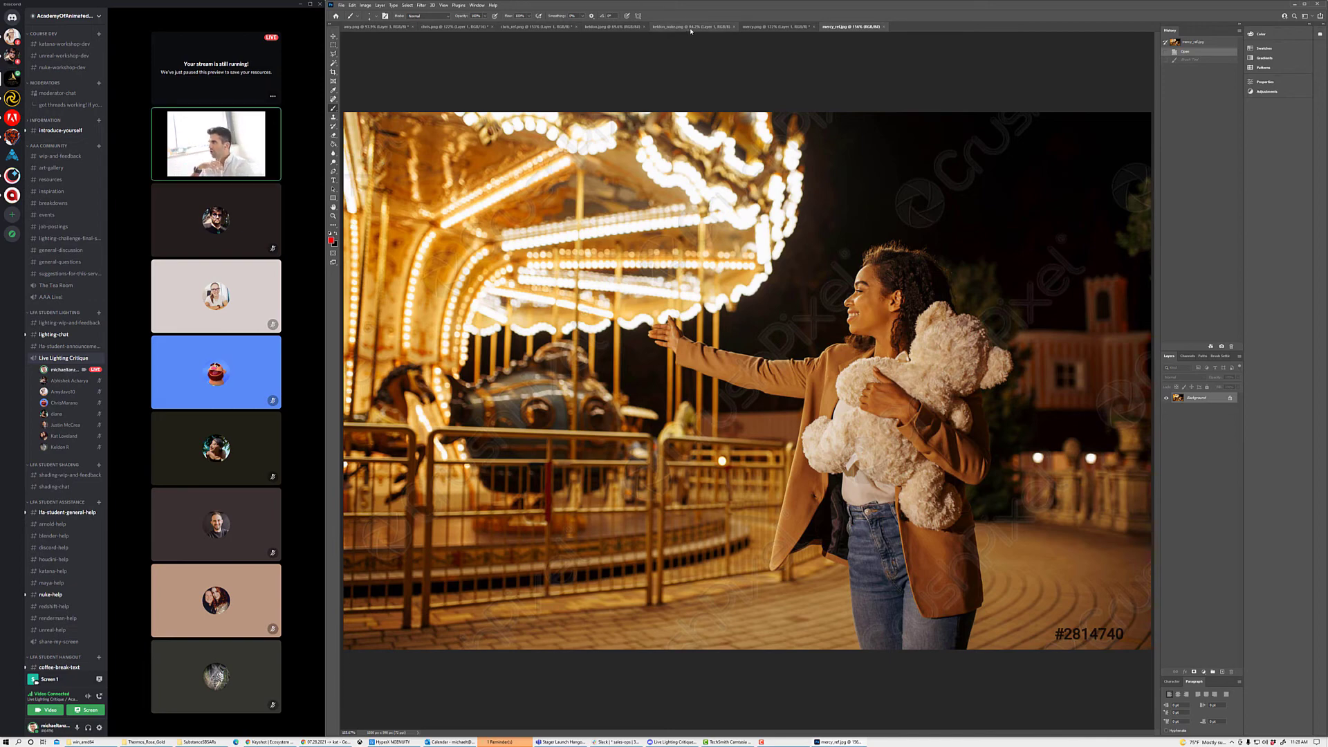
Step: Mark the carousel background, the hair's lit side and the face's light boundary on the render in red, undoing each stroke
click(775, 26)
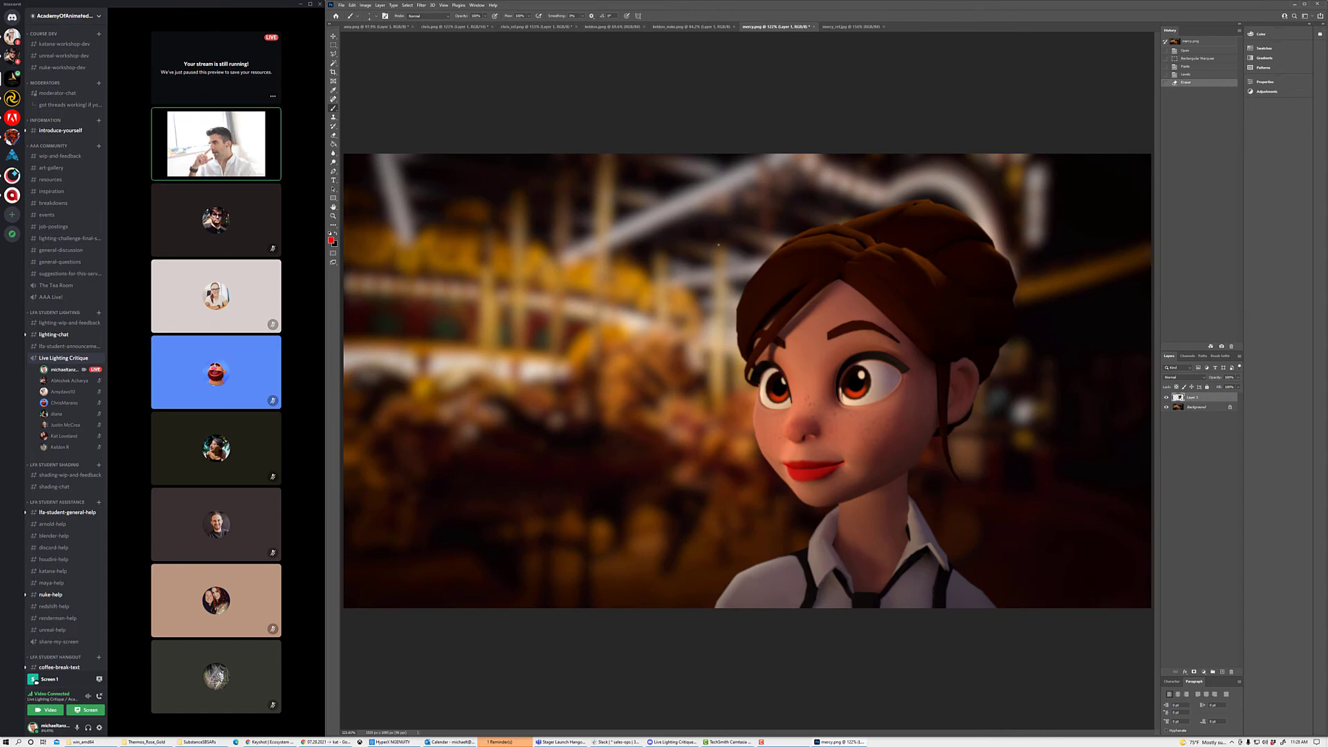
drag(612, 248, 702, 370)
key(ctrl+z)
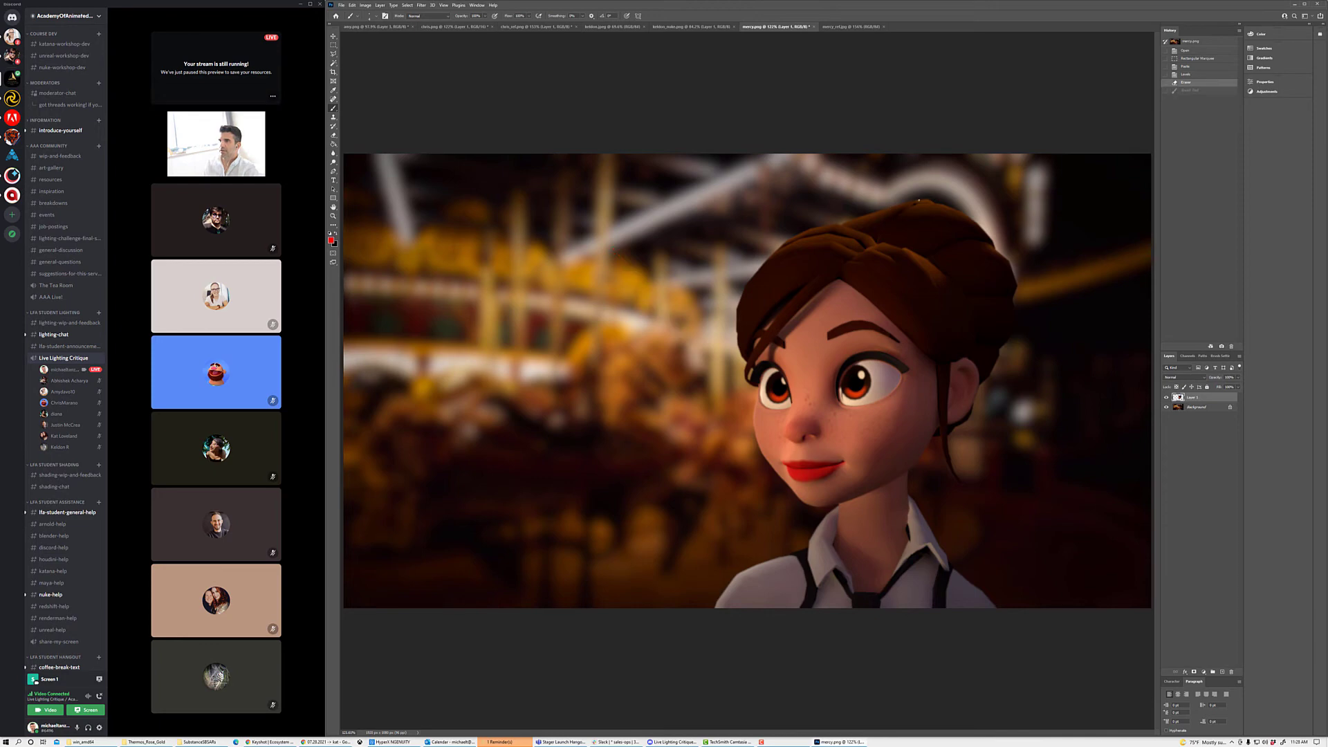
mouse_move(919, 199)
mouse_down()
mouse_move(751, 248)
mouse_move(739, 392)
mouse_up()
key(ctrl+z)
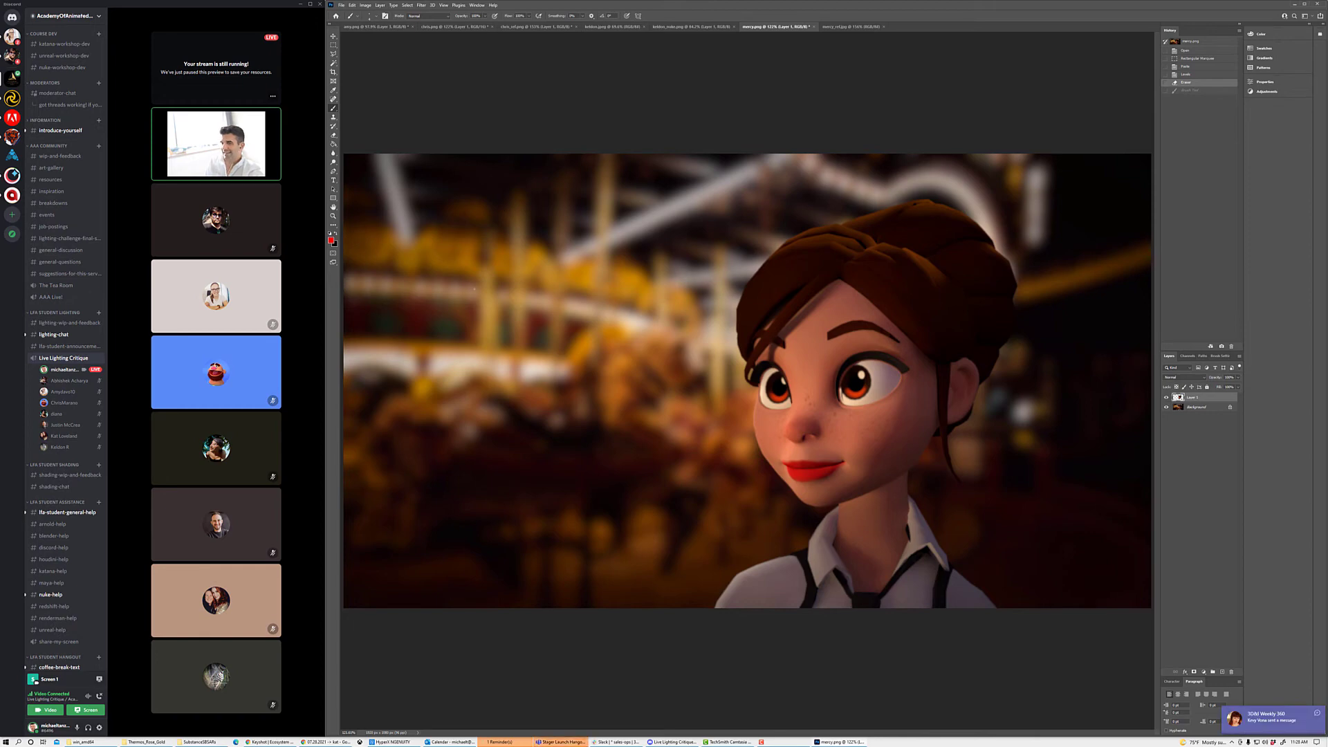
mouse_move(809, 282)
mouse_down()
mouse_move(835, 411)
mouse_move(826, 472)
mouse_move(796, 485)
mouse_up()
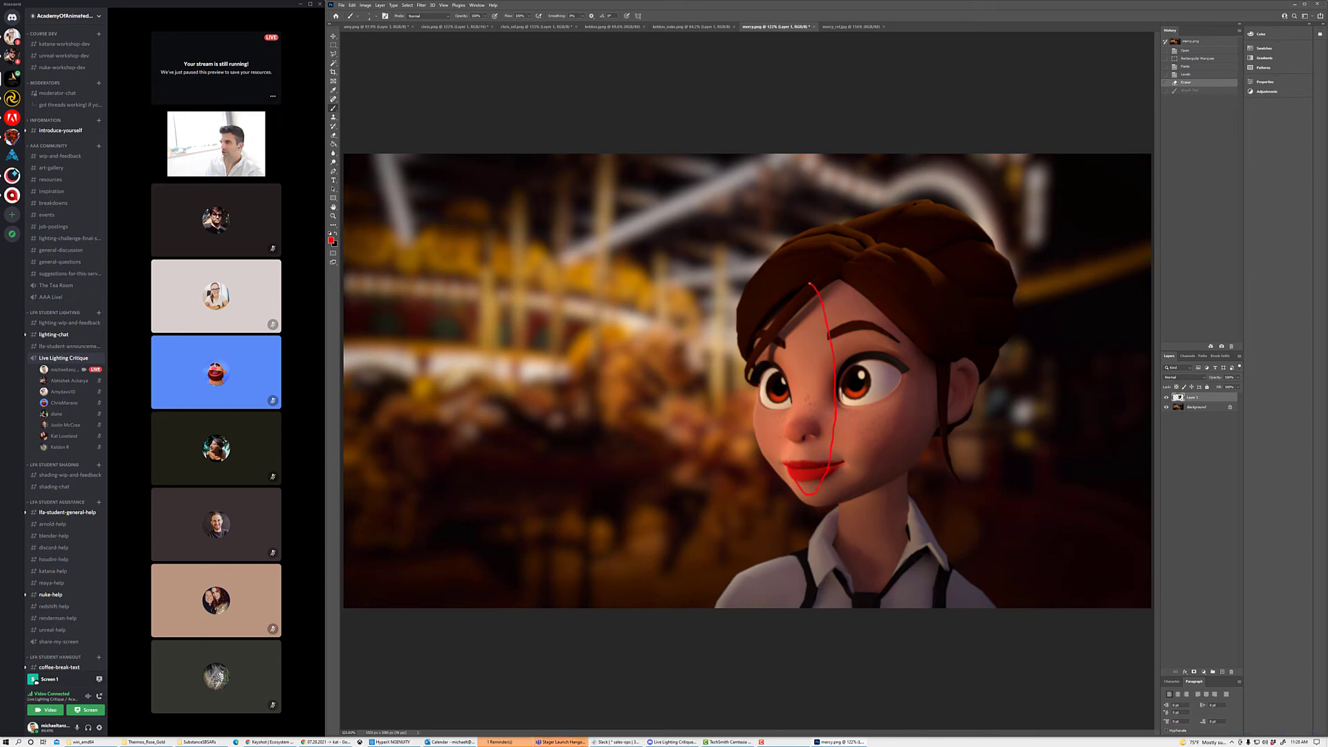
key(ctrl+z)
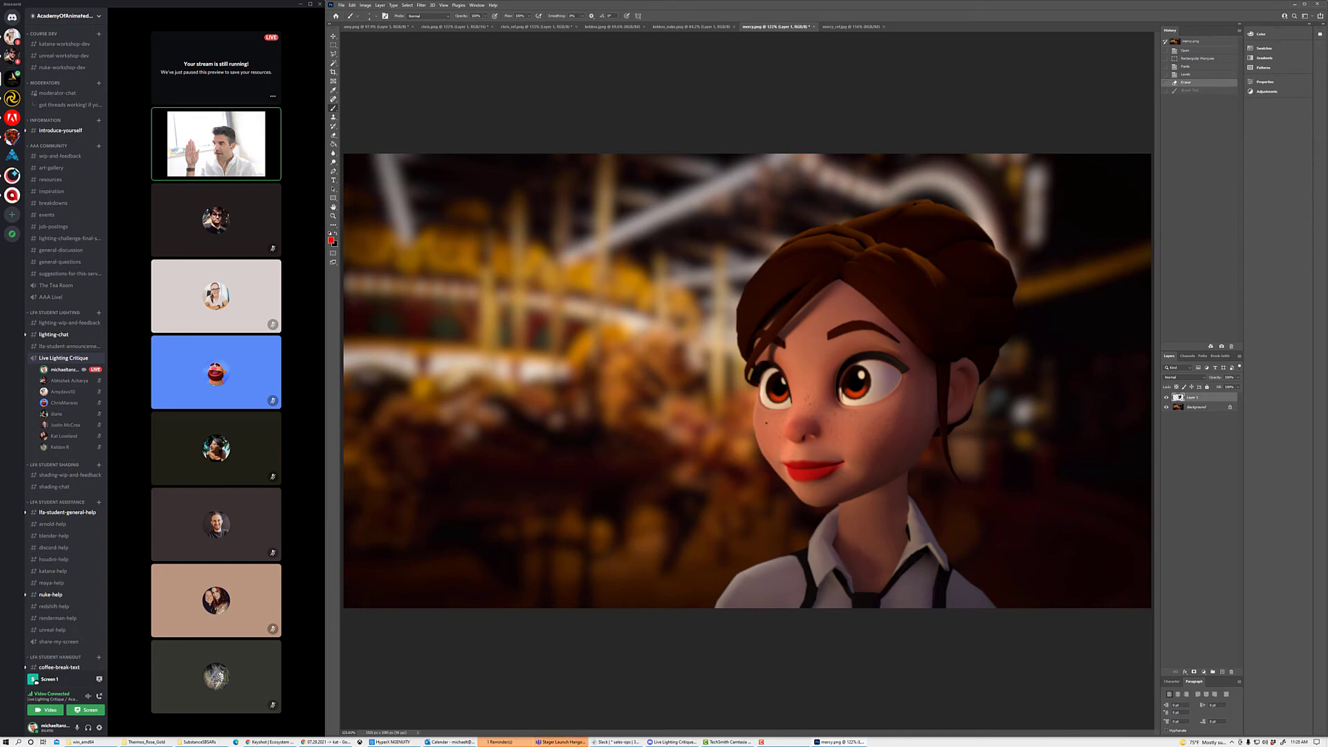
Step: Circle both cheeks and draw an arrow across the nose from cheek to cheek in red, undoing all the marks
drag(766, 417, 760, 419)
mouse_move(873, 414)
mouse_down()
mouse_move(858, 429)
mouse_move(887, 422)
mouse_up()
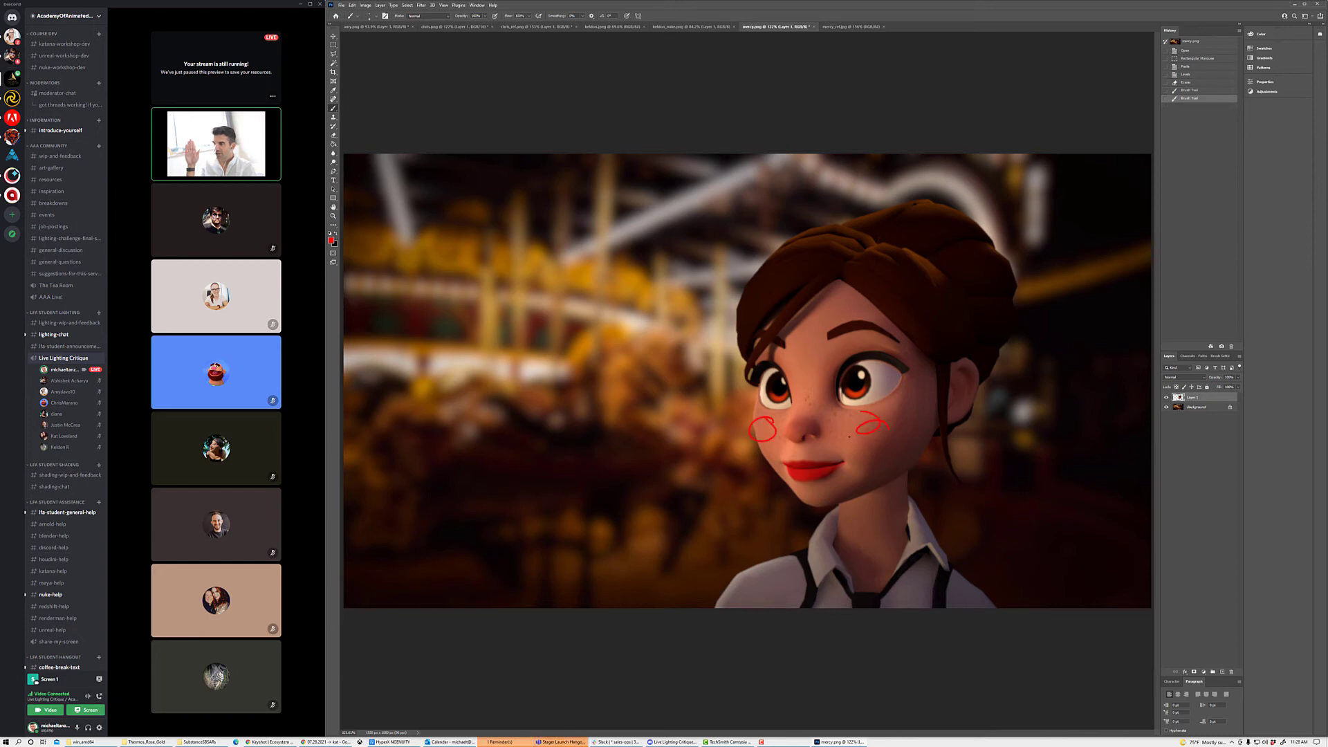
key(ctrl+z)
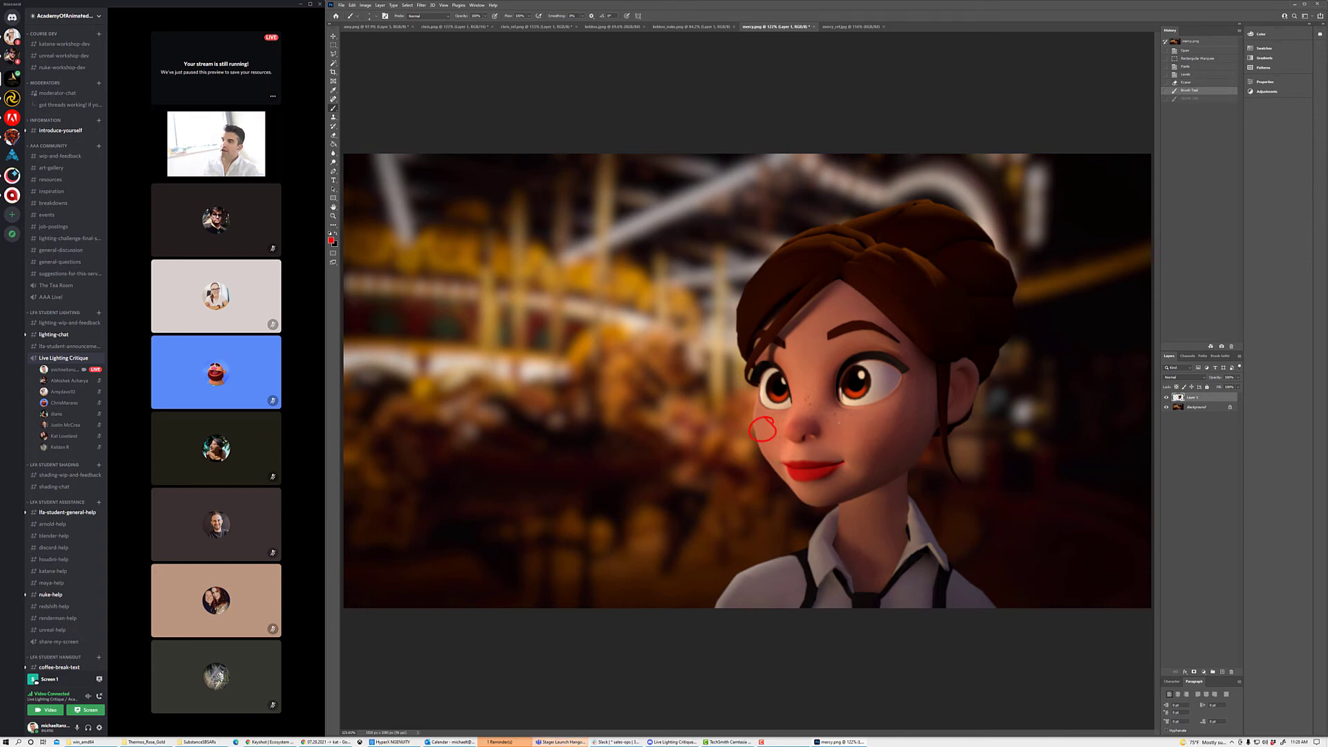
key(ctrl+z)
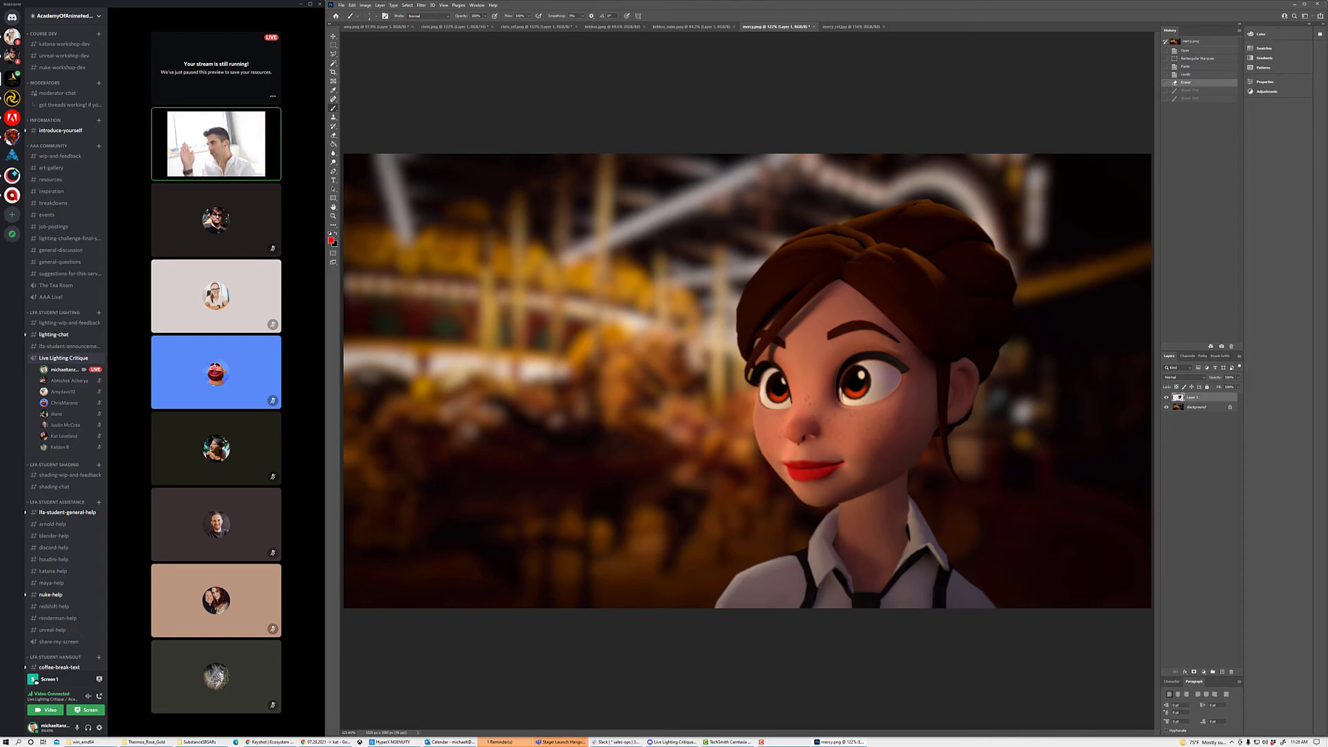
mouse_move(757, 421)
mouse_down()
mouse_move(806, 437)
mouse_move(858, 427)
mouse_up()
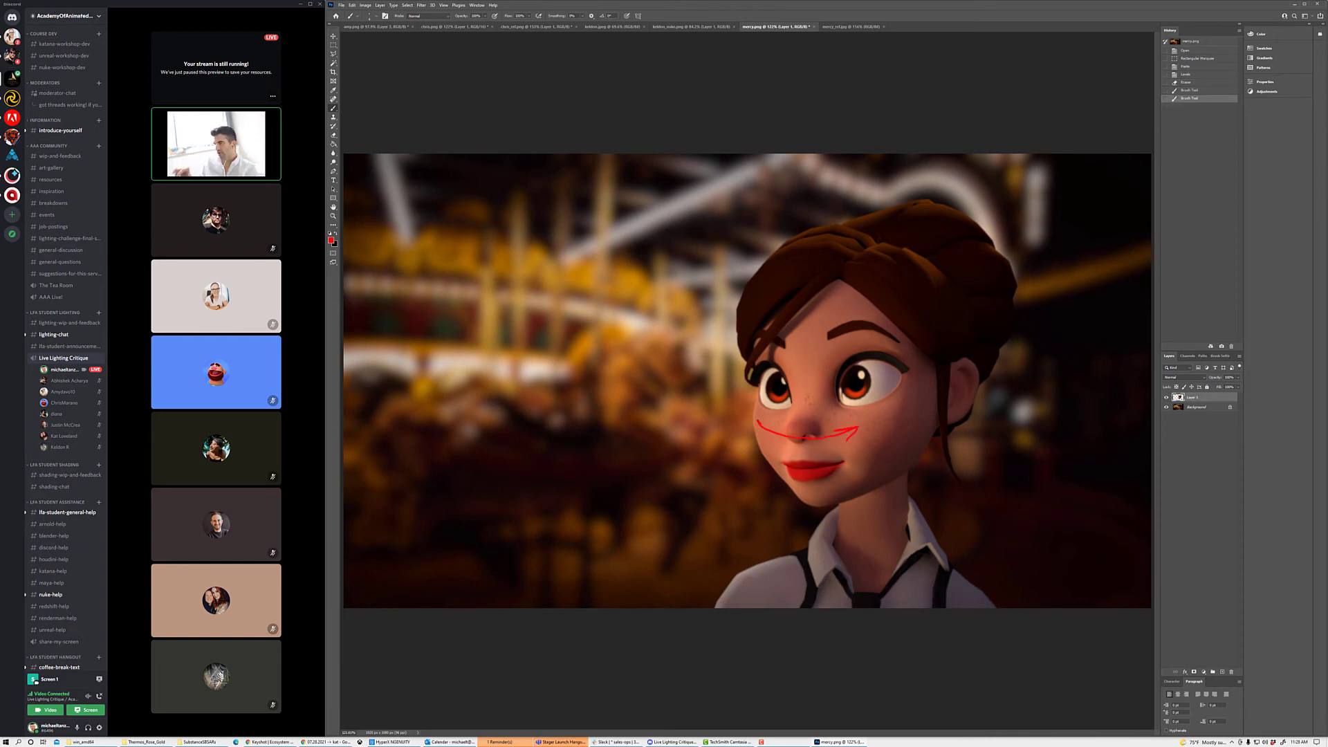
key(ctrl+z)
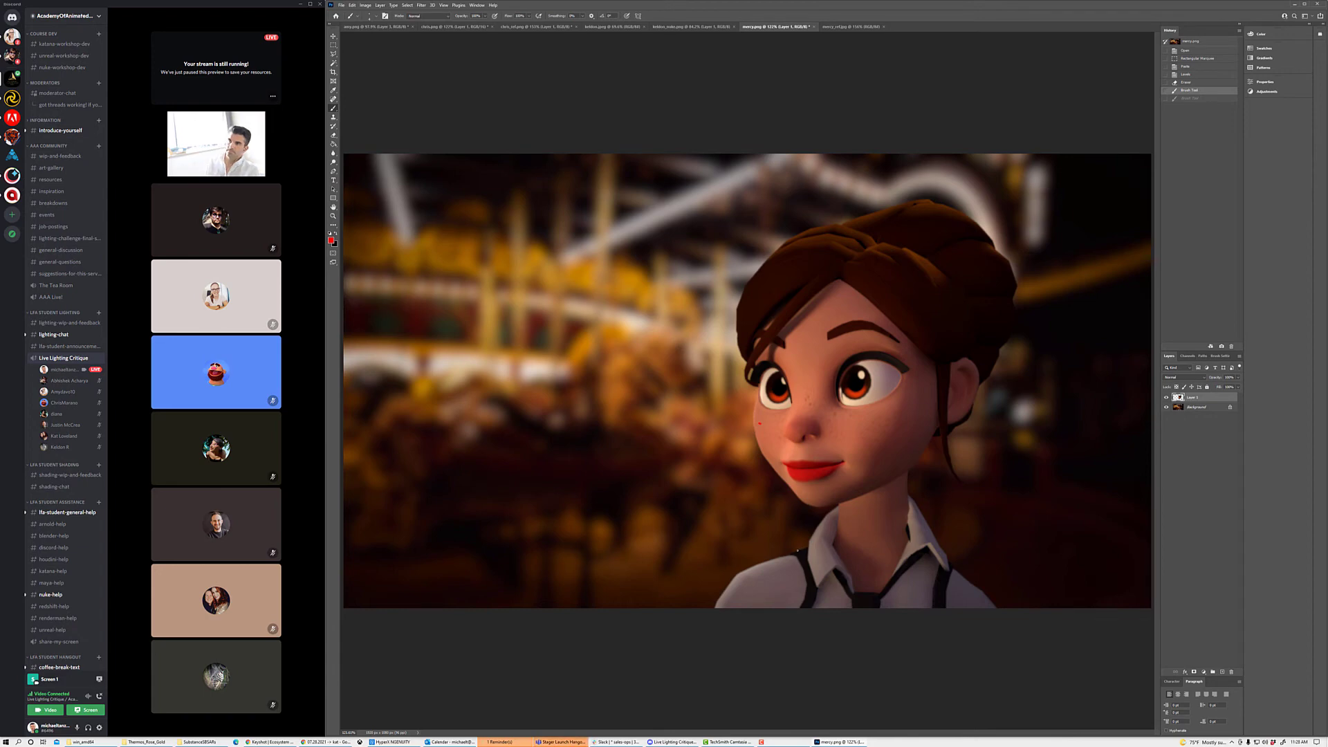
key(ctrl+z)
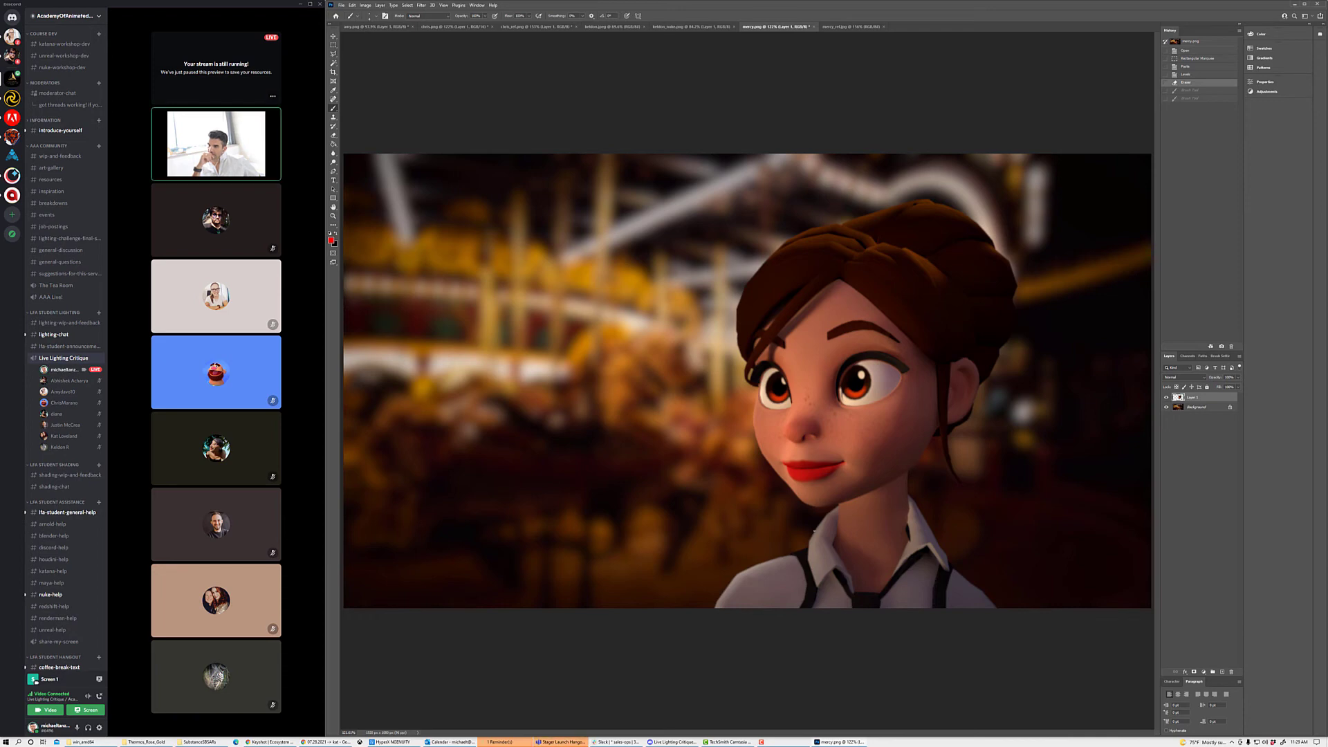
Step: Restore the red forehead stroke on the carousel reference photo and compare the photo with the render
click(851, 26)
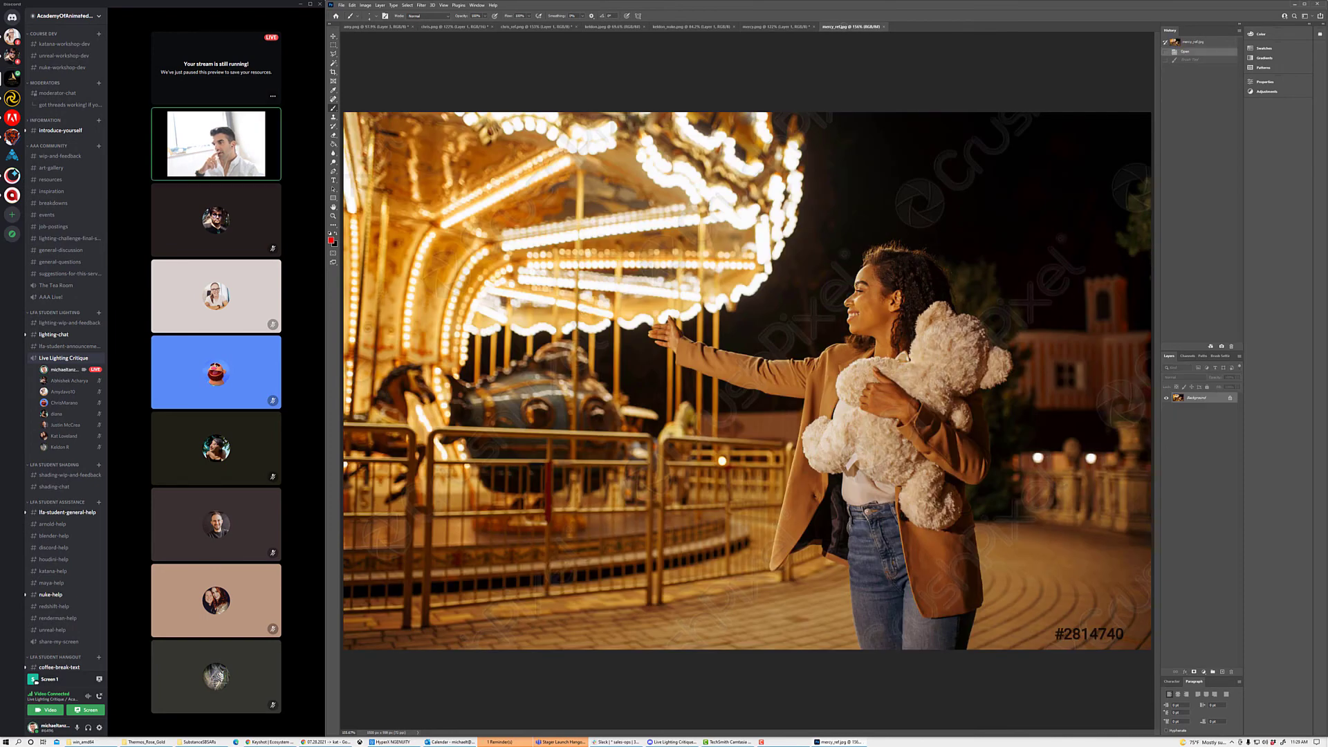
key(ctrl+shift+z)
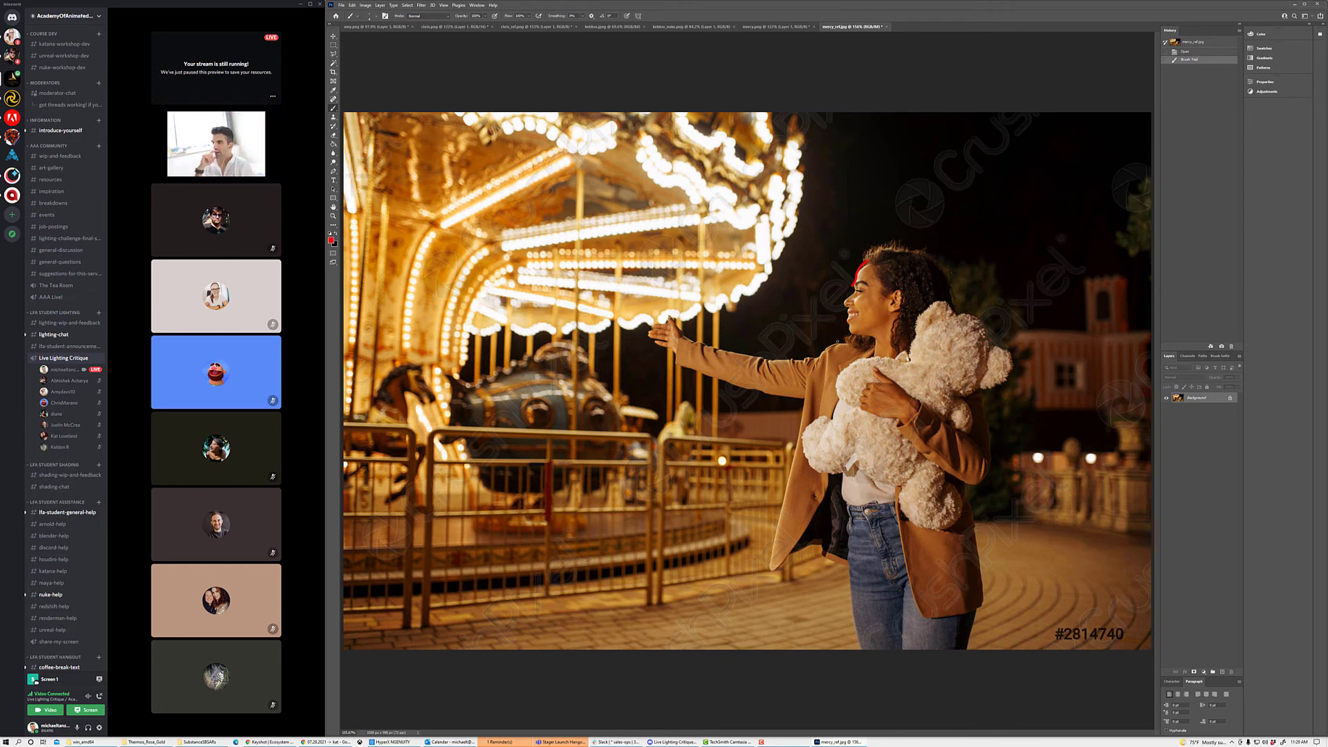
click(775, 27)
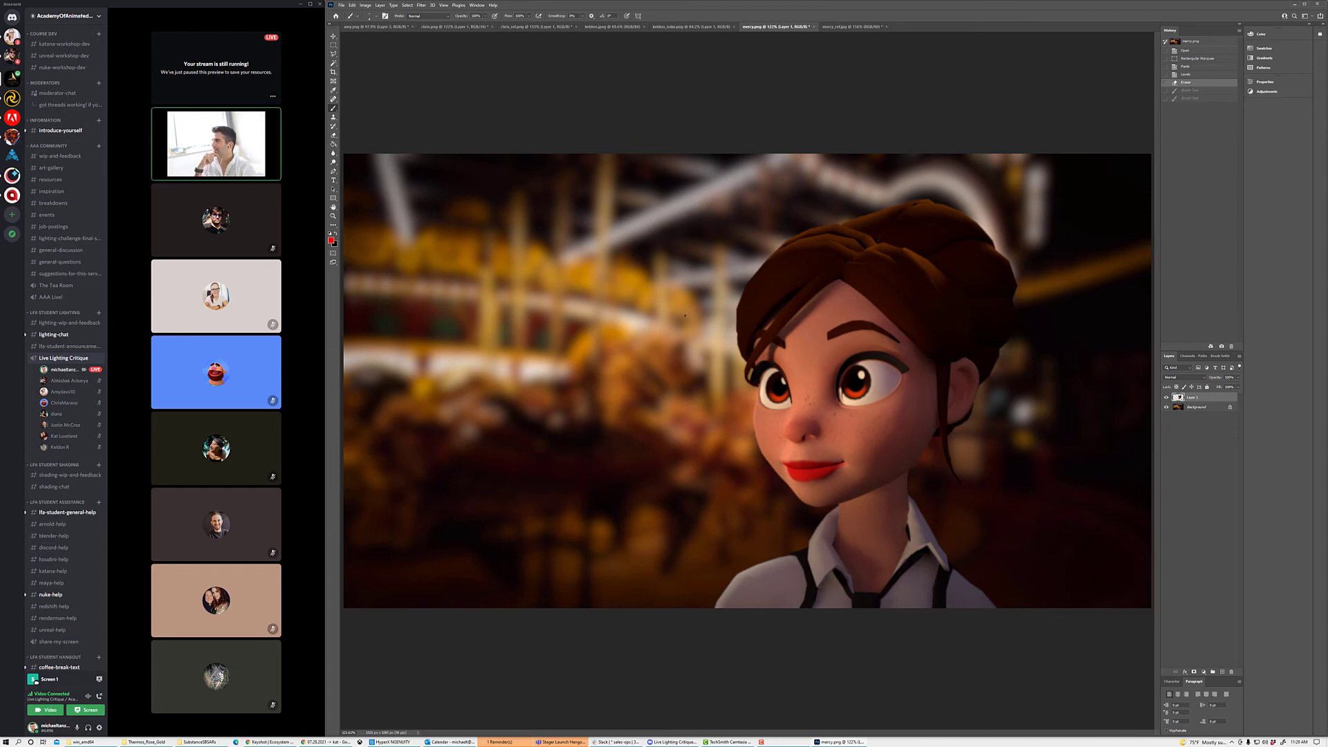
key(ctrl+Tab)
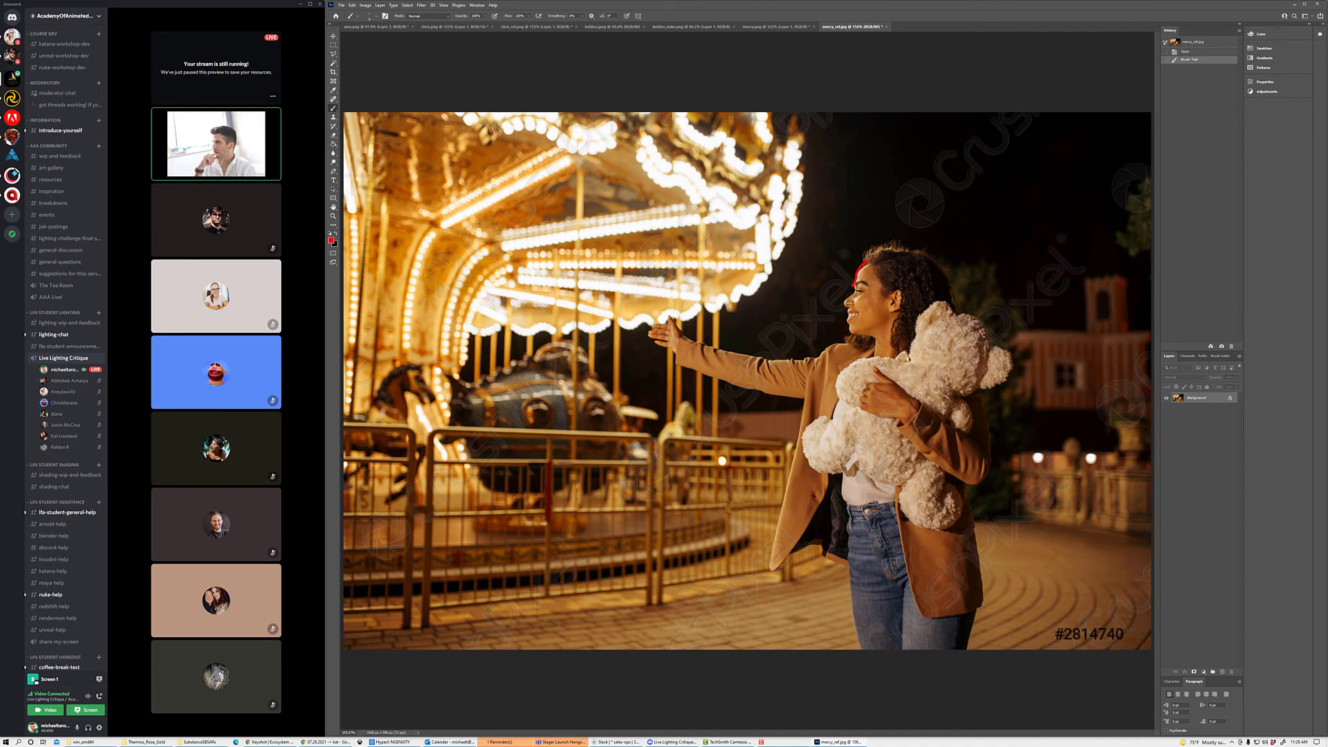
click(776, 27)
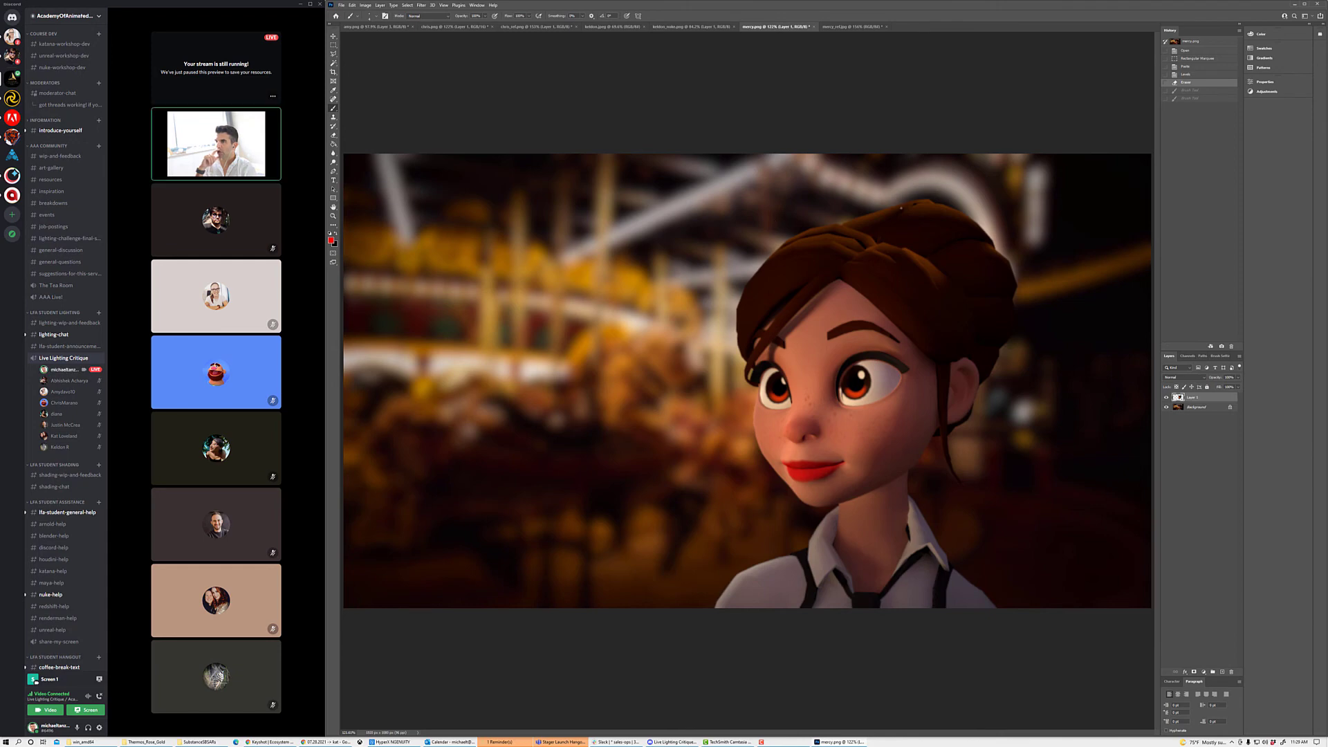
Step: Draw a red arrow from the woman's hair toward the carousel, and outline the dark background area behind her head
mouse_move(761, 267)
mouse_down()
mouse_move(594, 265)
mouse_move(571, 281)
mouse_move(609, 274)
mouse_up()
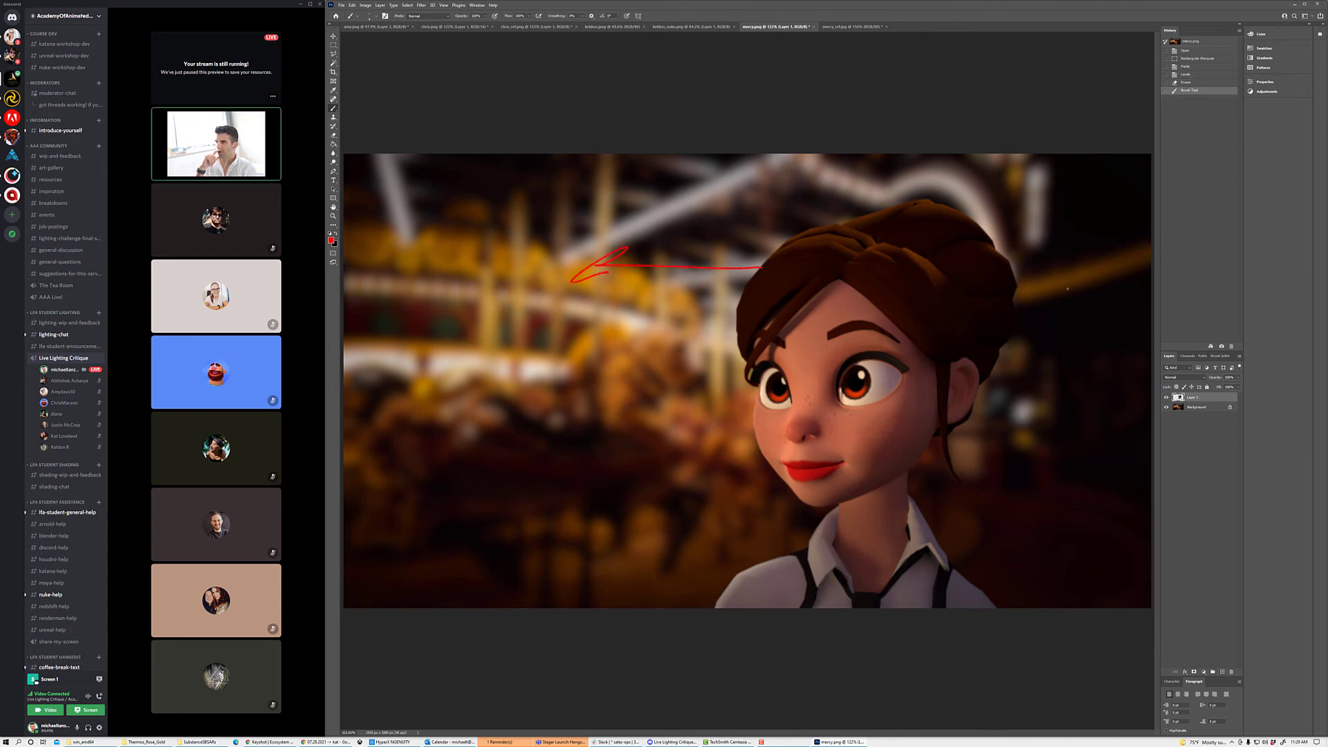
mouse_move(1083, 171)
mouse_down()
mouse_move(1030, 276)
mouse_move(1053, 552)
mouse_move(1148, 204)
mouse_up()
drag(1093, 298, 1103, 300)
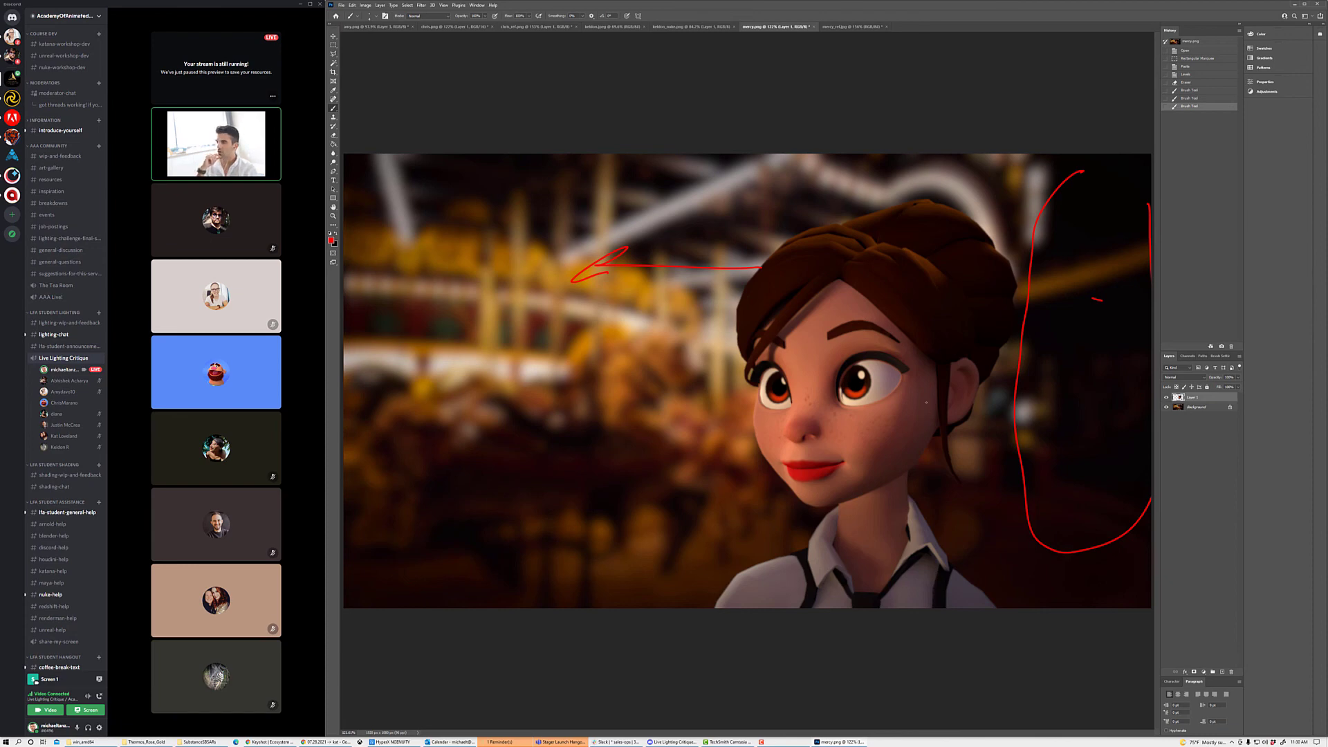
Step: Try marking the rim of the woman's nearer eye in red up close, undoing the strokes
click(899, 377)
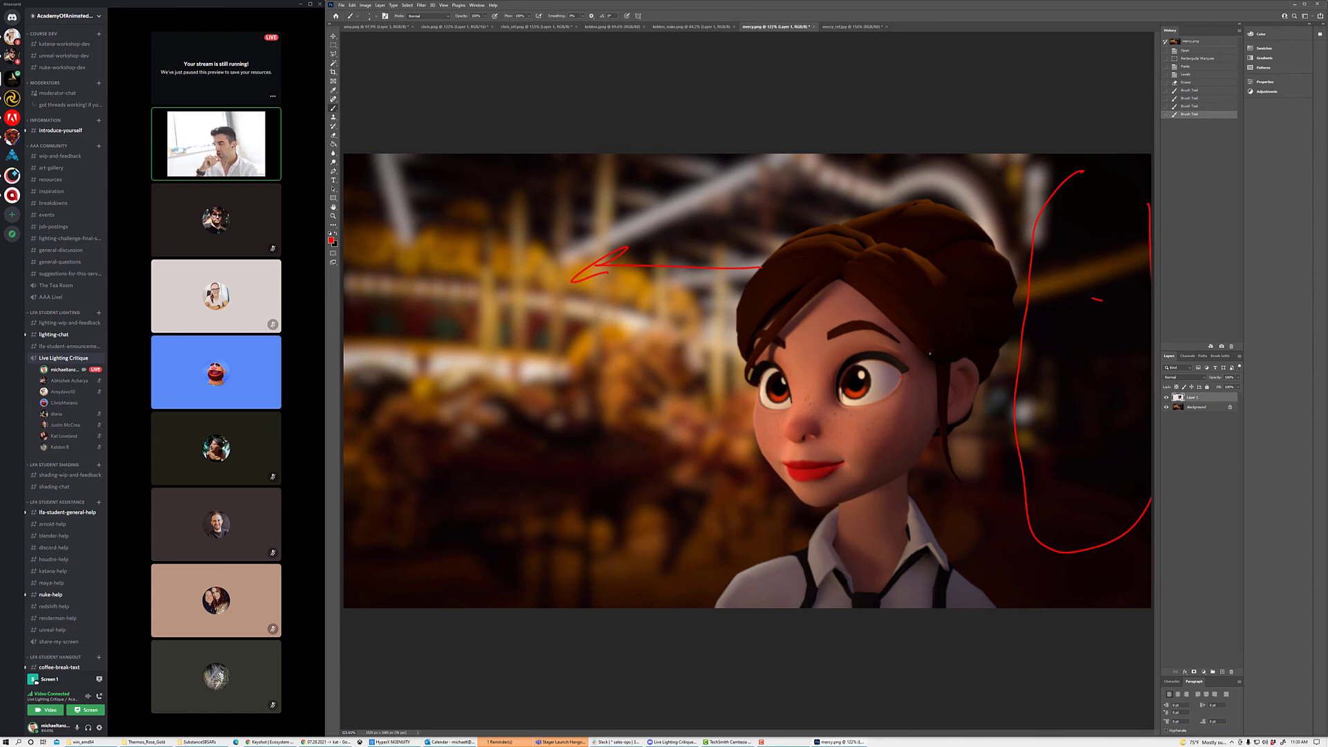
key(ctrl+plus)
key(ctrl+plus)
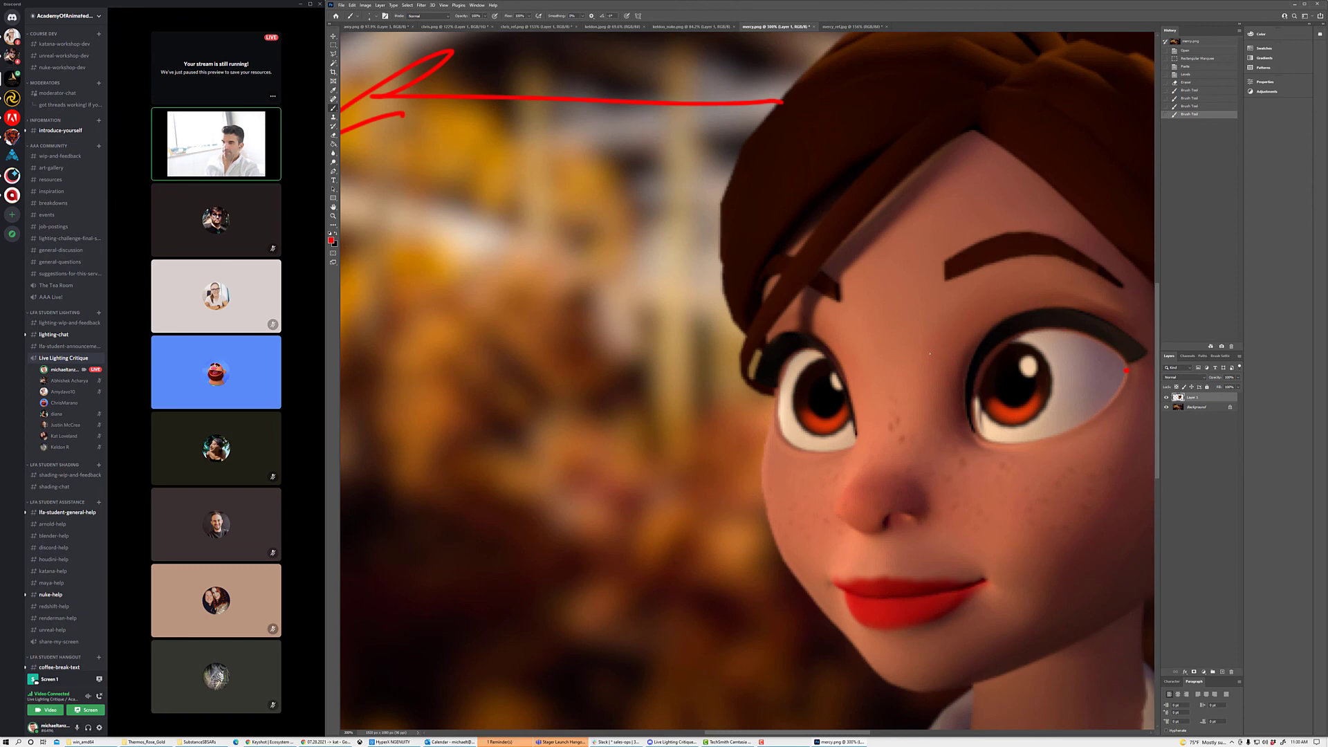
key(ctrl+z)
drag(1130, 359, 797, 369)
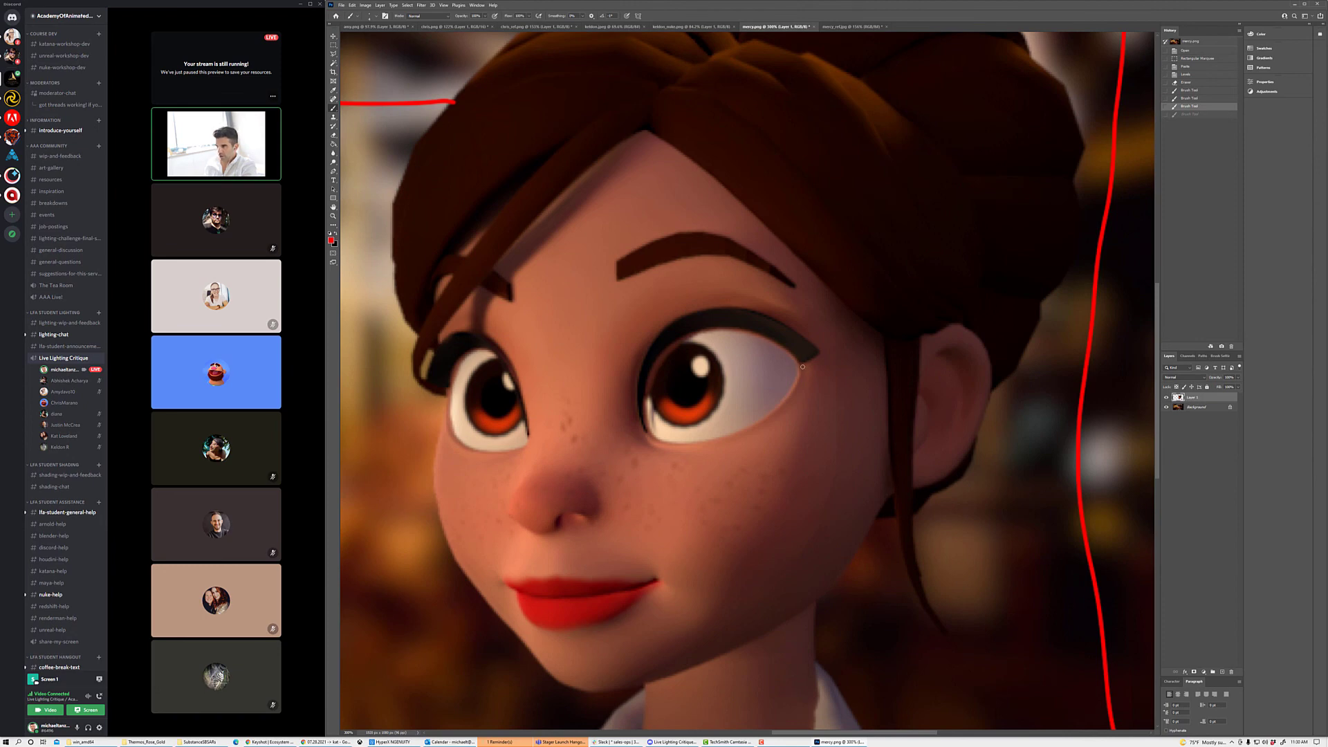
mouse_move(790, 393)
mouse_down()
mouse_move(698, 447)
mouse_move(658, 449)
mouse_up()
key(ctrl+z)
Step: Outline the rim of the woman's nearer eye with a black brush on a new layer
click(1222, 672)
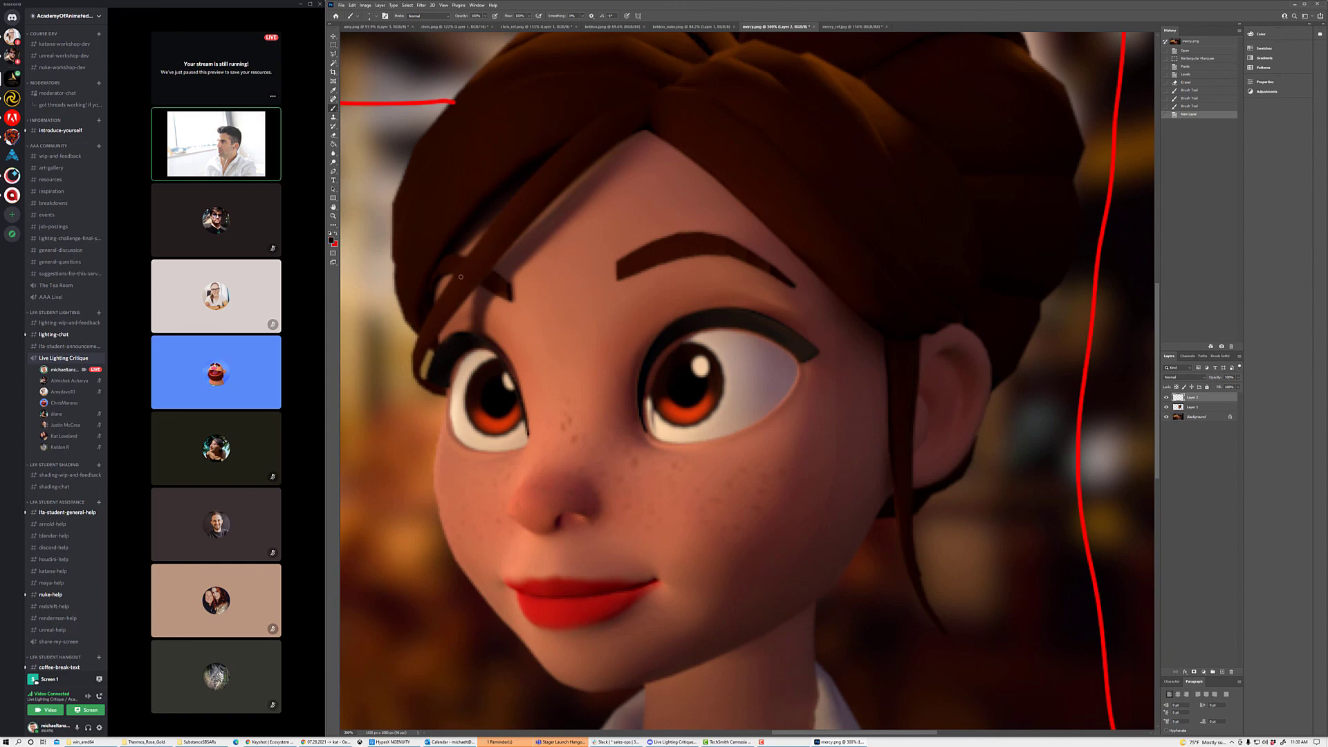
mouse_move(691, 338)
mouse_down()
mouse_move(747, 334)
mouse_move(798, 374)
mouse_move(779, 406)
mouse_move(695, 436)
mouse_move(655, 438)
mouse_move(651, 408)
mouse_up()
click(688, 341)
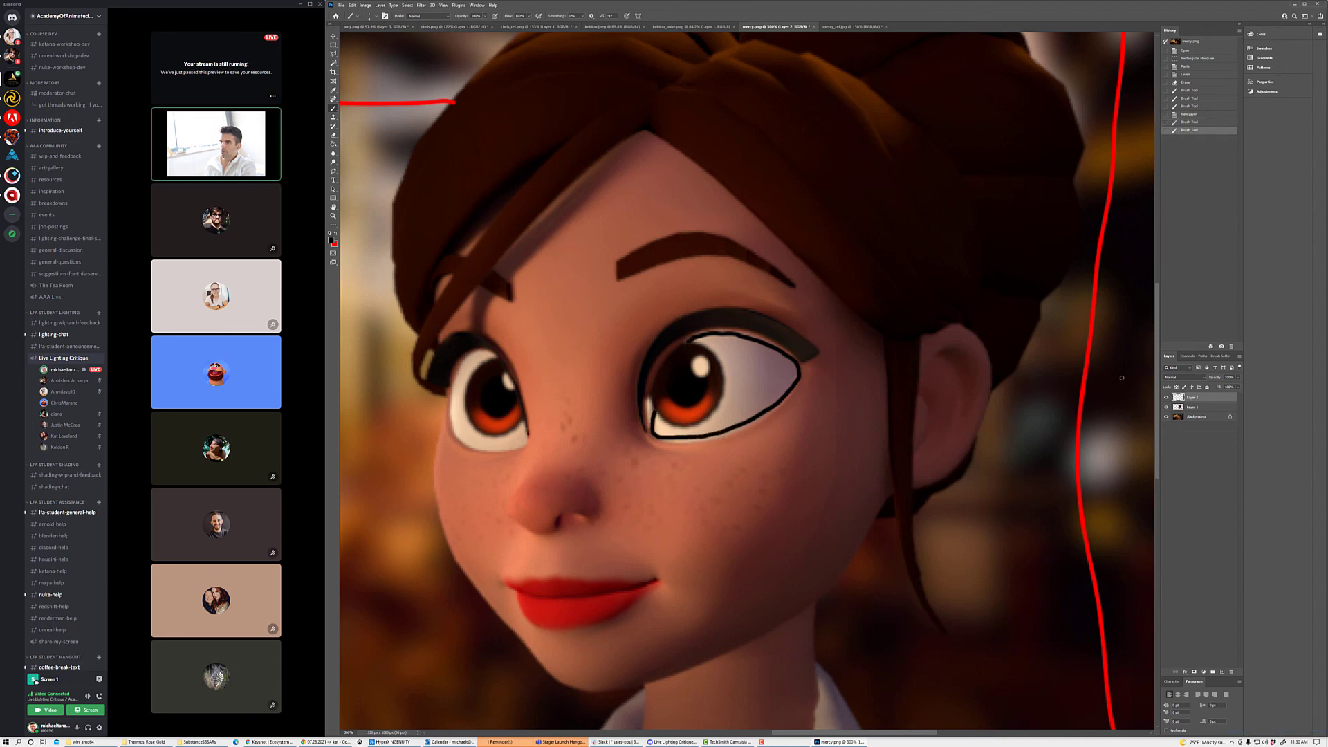
Step: Soften the black eye outline with a Gaussian Blur
click(421, 4)
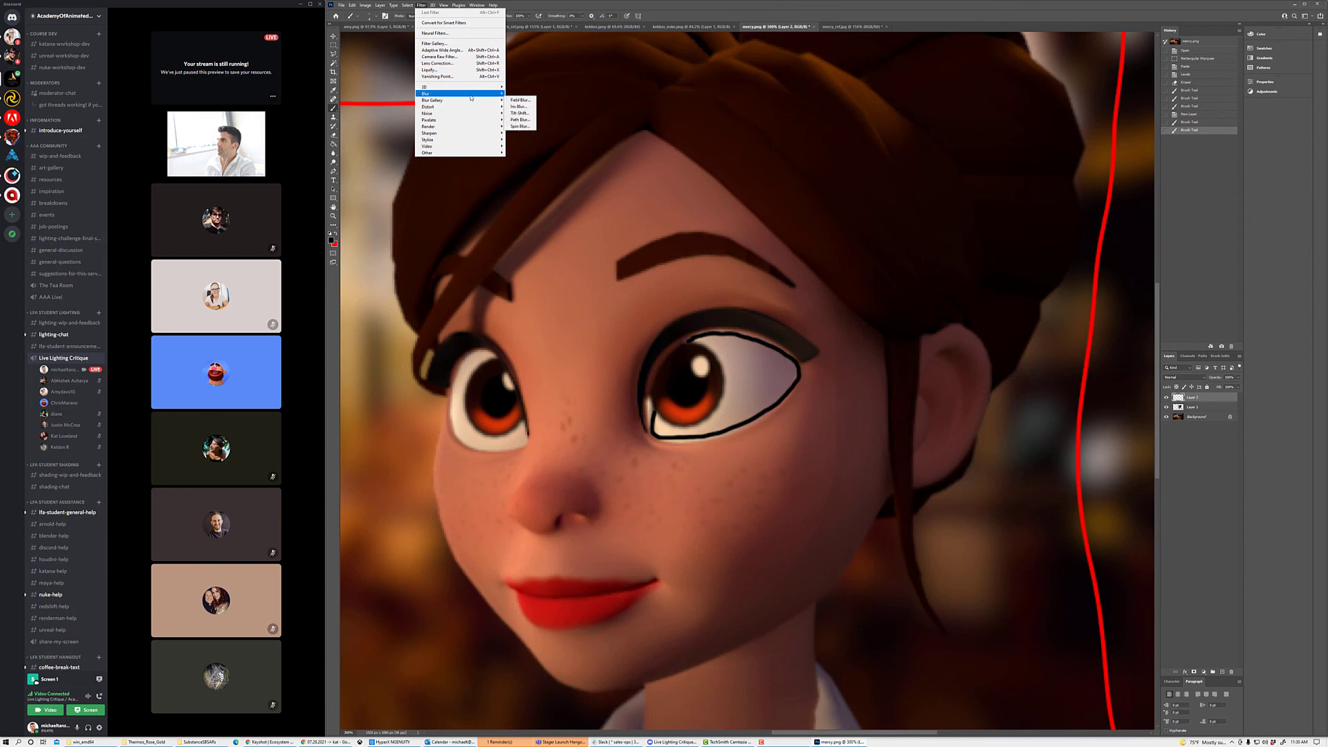
mouse_move(484, 94)
click(523, 119)
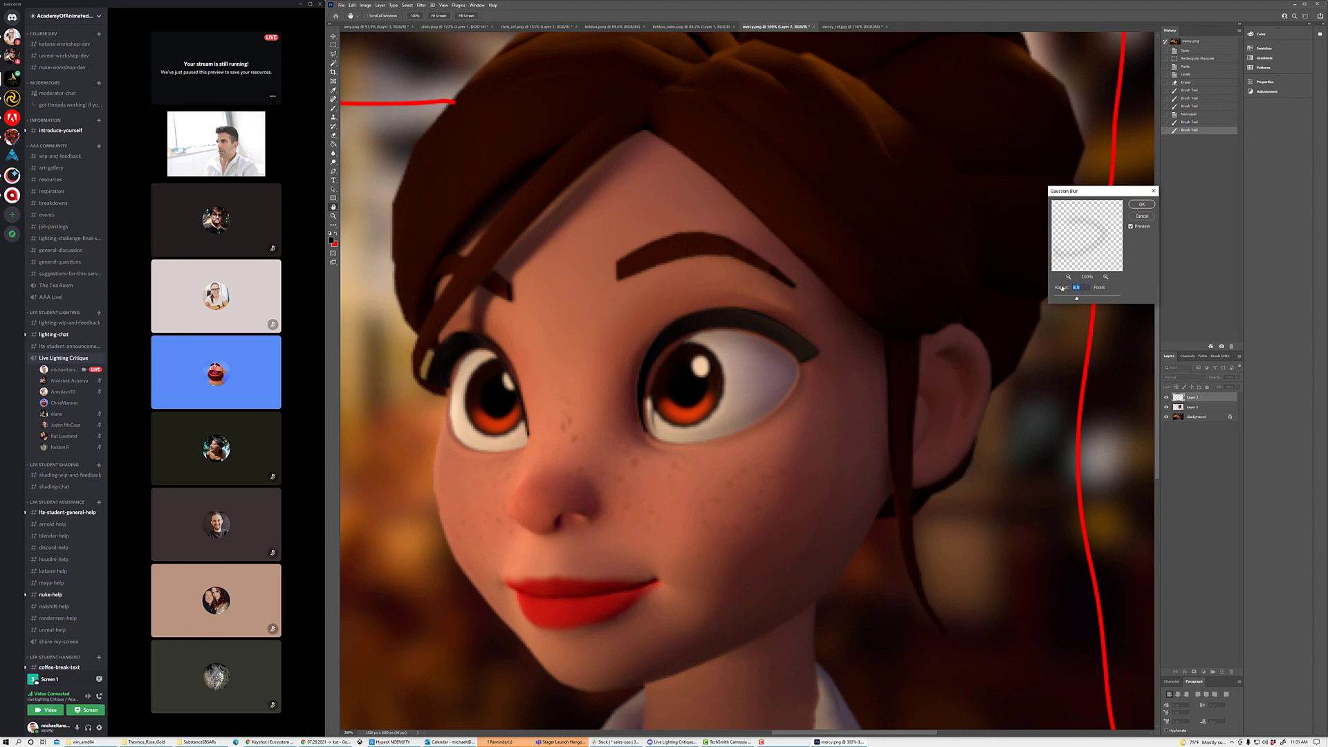
key(Return)
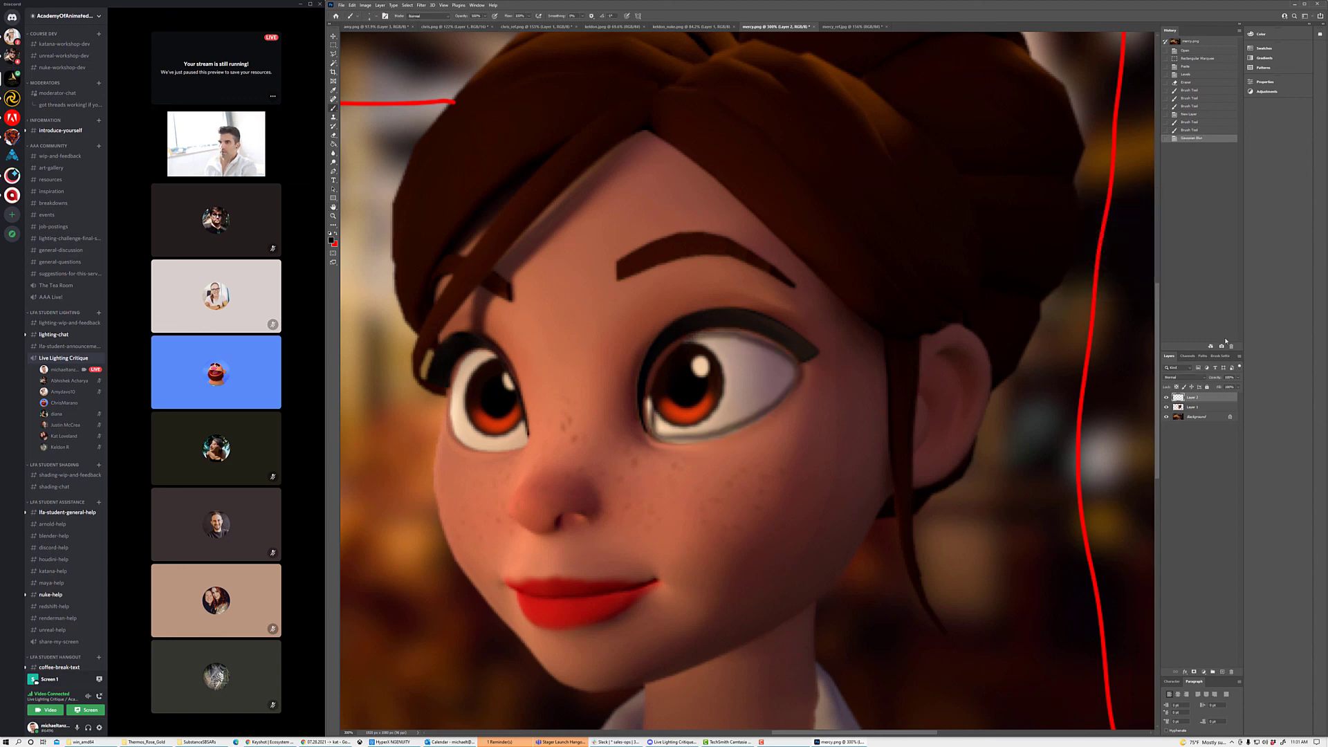
Step: Lower the opacity of the black eye-outline layer and apply the Gaussian Blur to it two more times
click(1238, 387)
drag(1229, 387, 1228, 388)
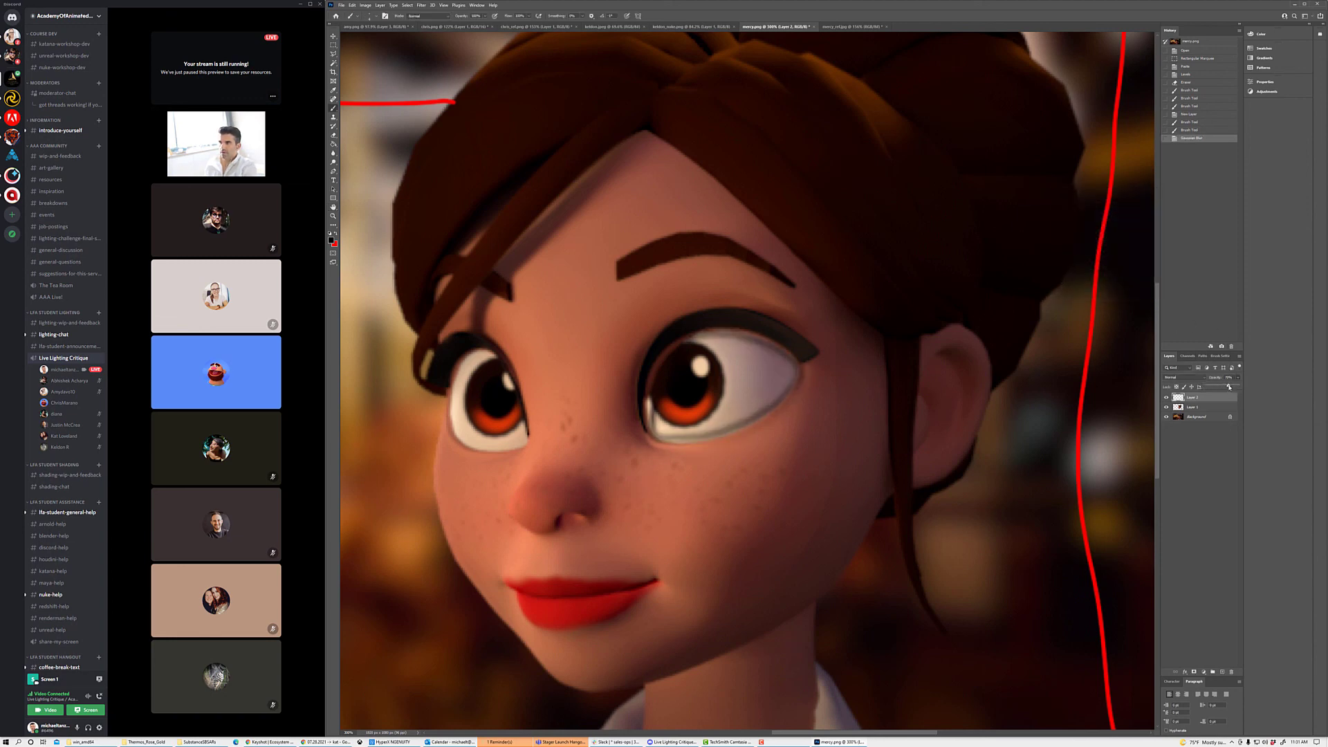
click(421, 5)
click(442, 14)
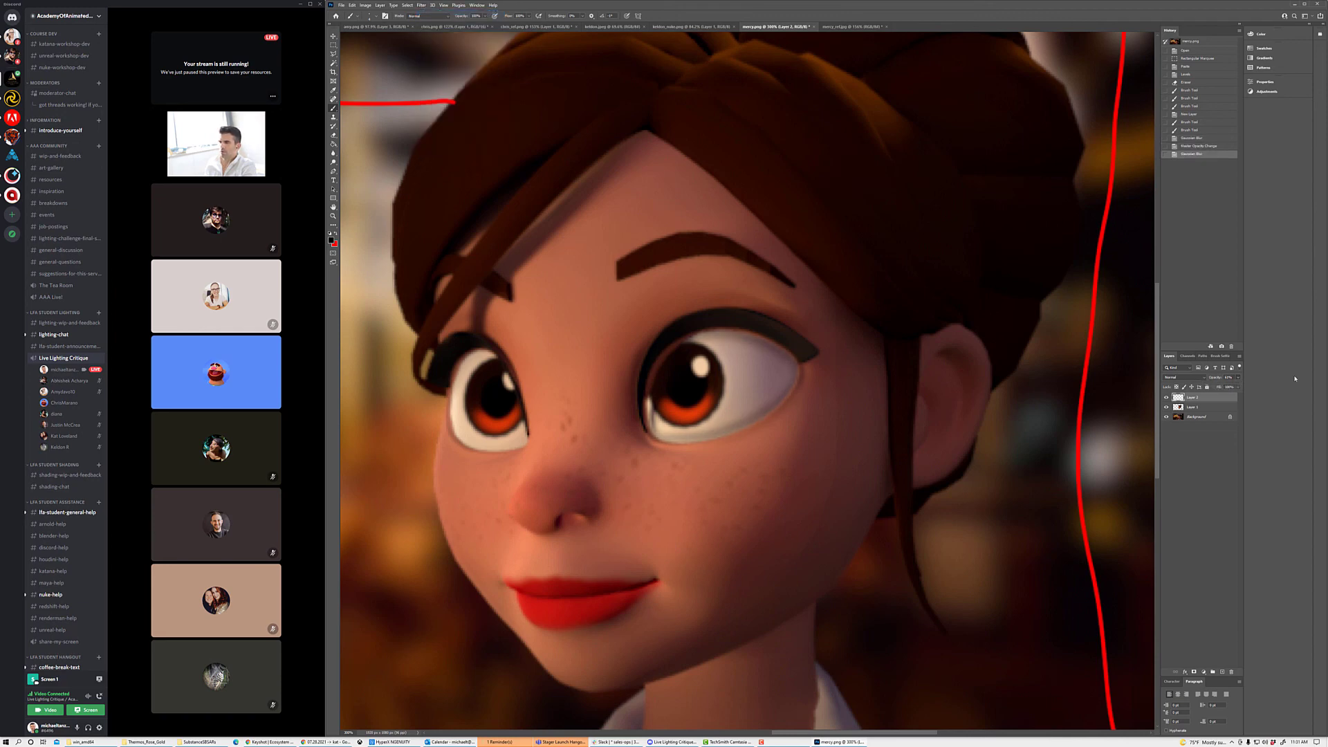
click(421, 6)
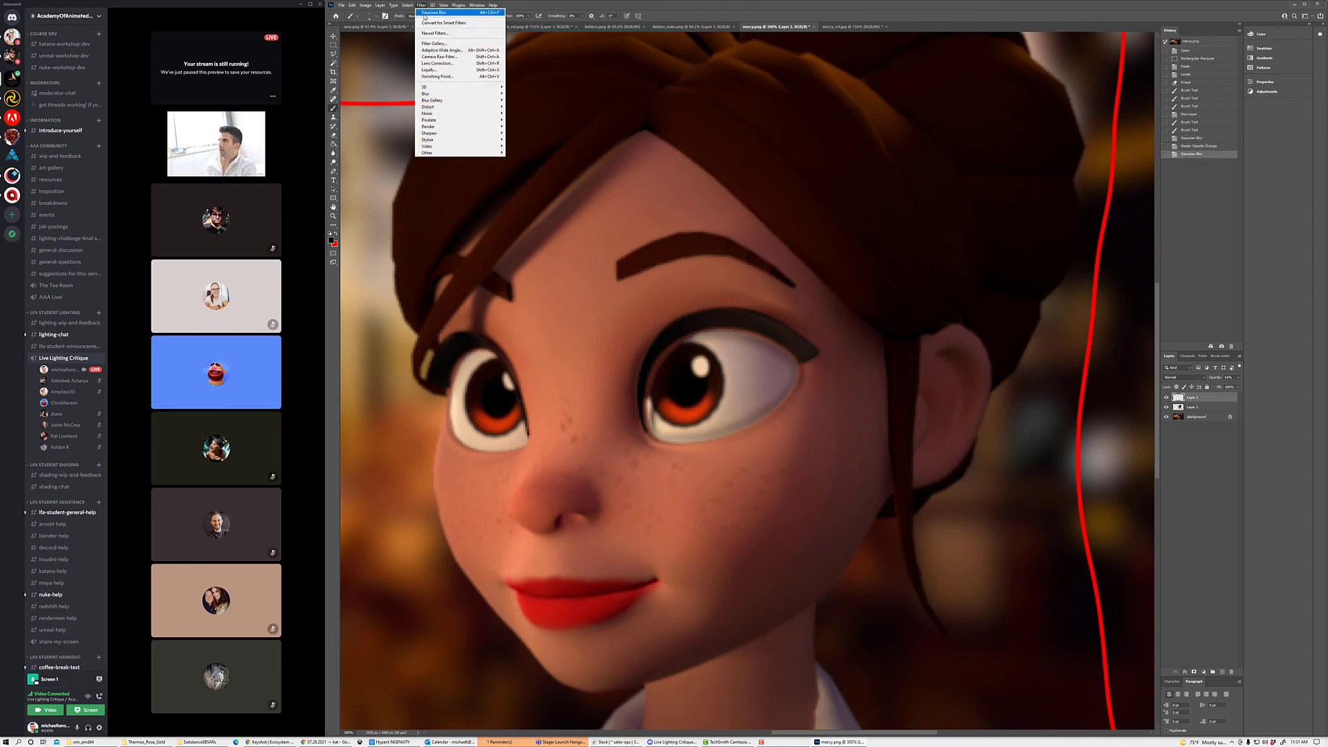
click(442, 14)
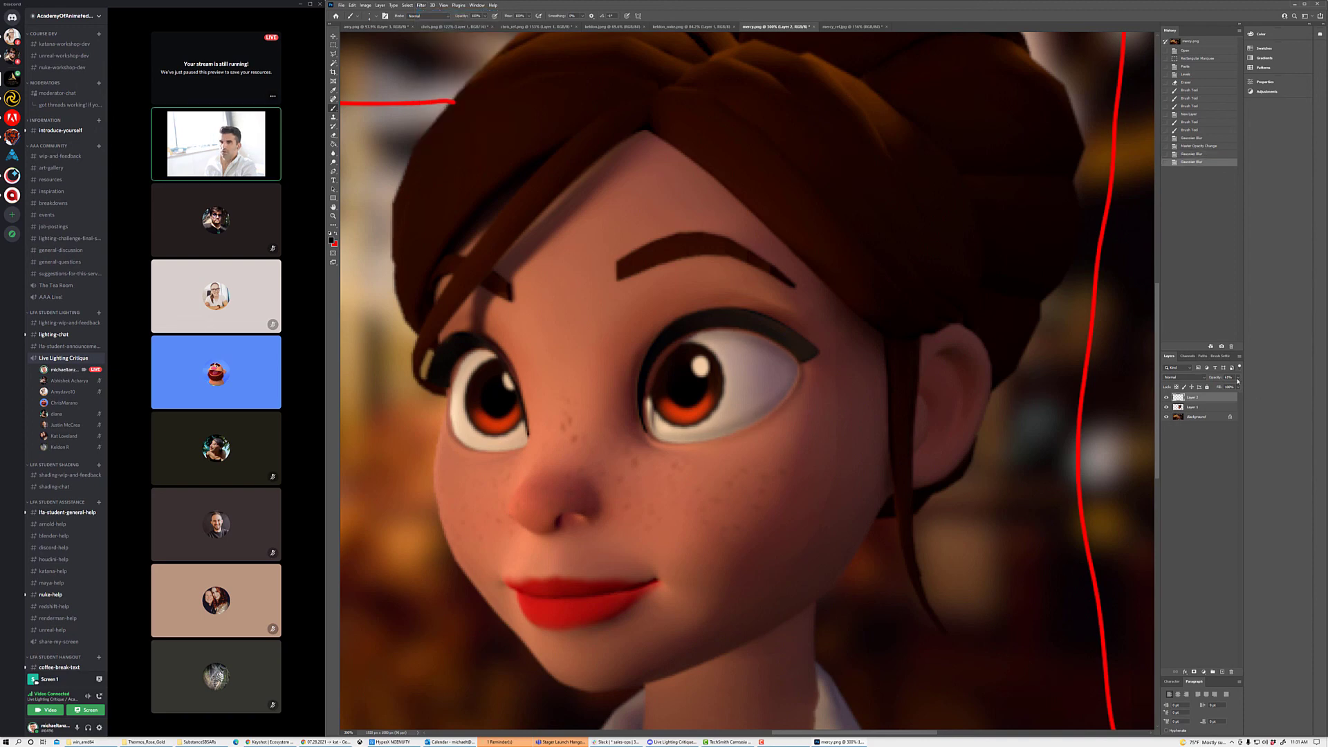
Step: Toggle the eye-shading layer's visibility to compare the nearer eye with and without the soft outline
click(1166, 397)
click(1166, 398)
click(1166, 398)
click(1166, 398)
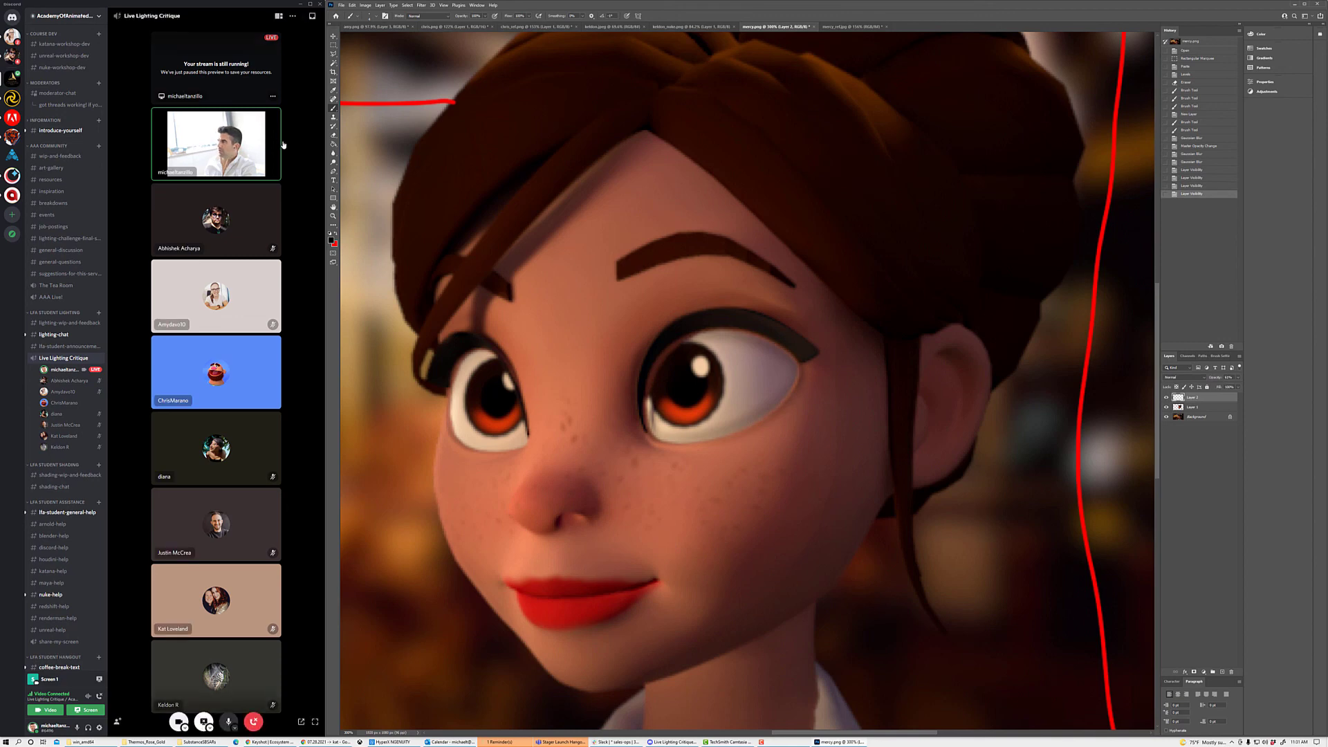
Step: Erase the excess shading on the skin along the nearer eye's lower lid and outer corner with a reduced eraser size
click(334, 137)
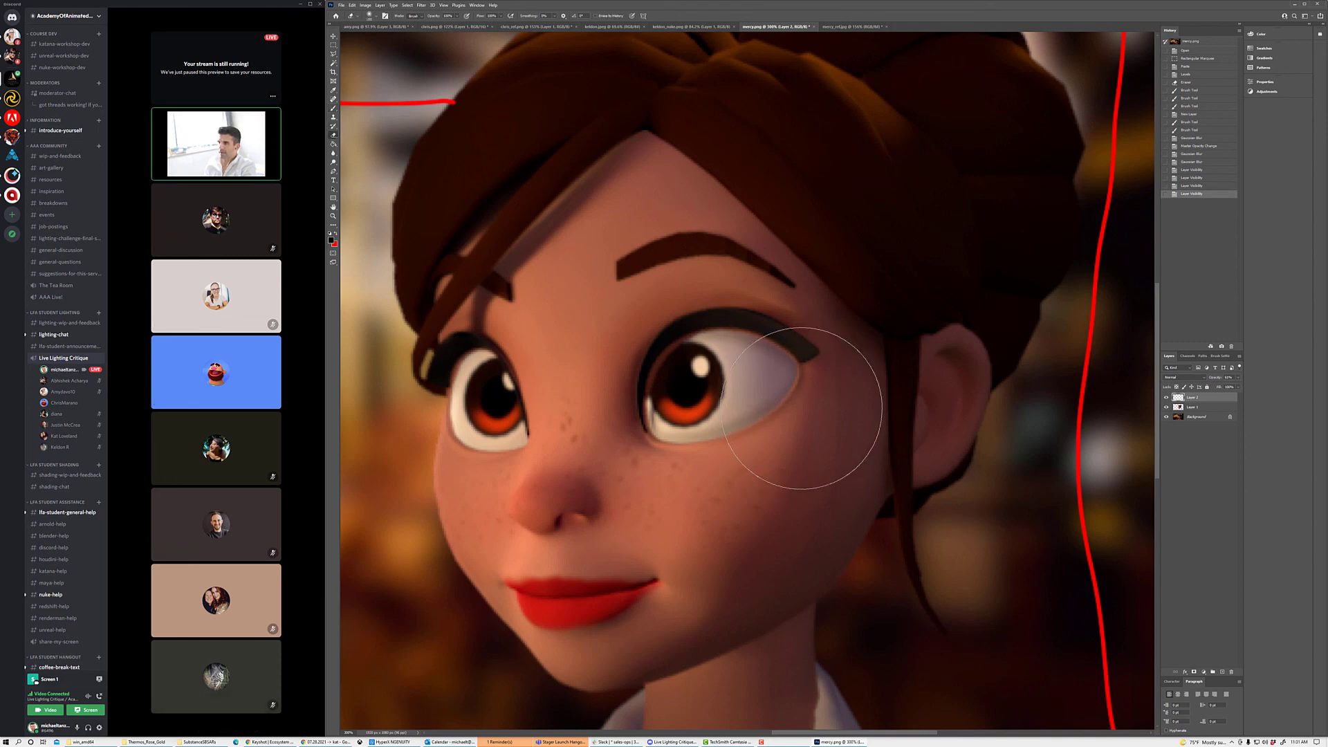
key(bracketleft)
key(bracketleft)
key(bracketleft)
key(bracketleft)
key(bracketleft)
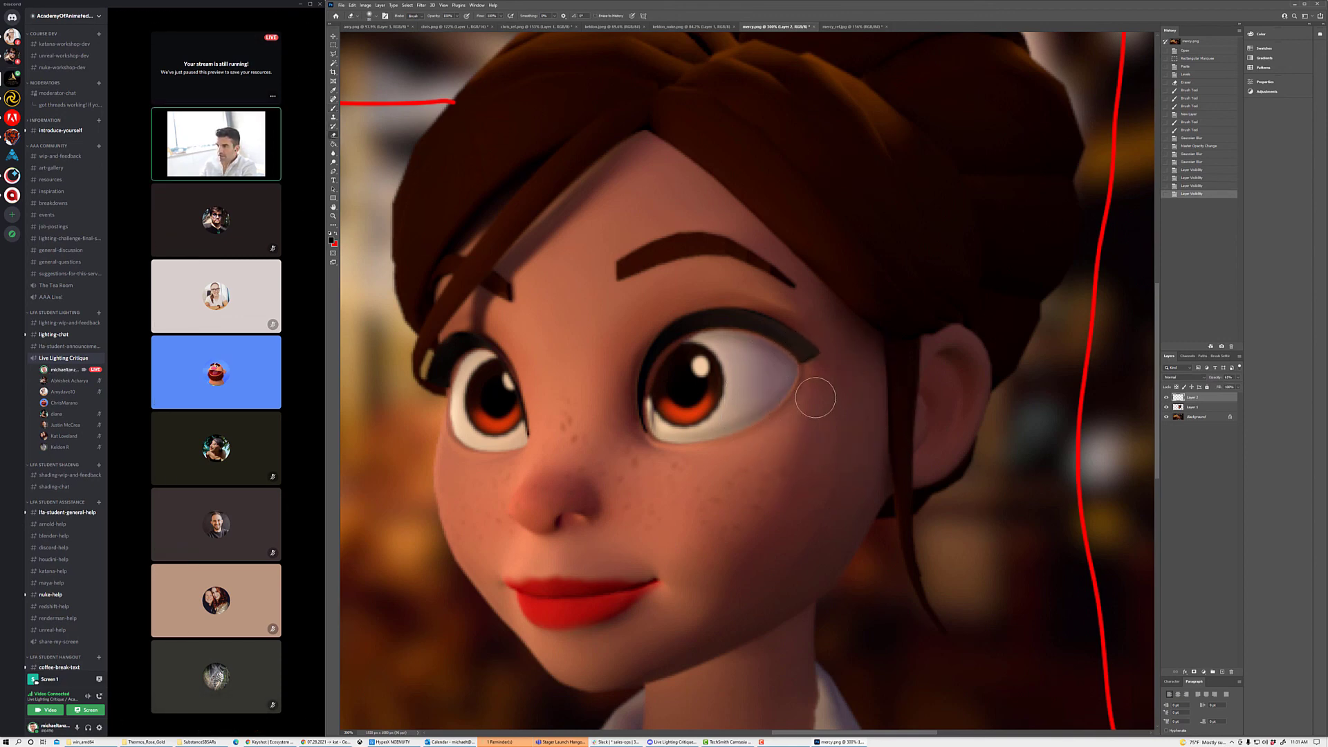
mouse_move(796, 410)
mouse_down()
mouse_move(725, 451)
mouse_move(644, 453)
mouse_up()
click(819, 374)
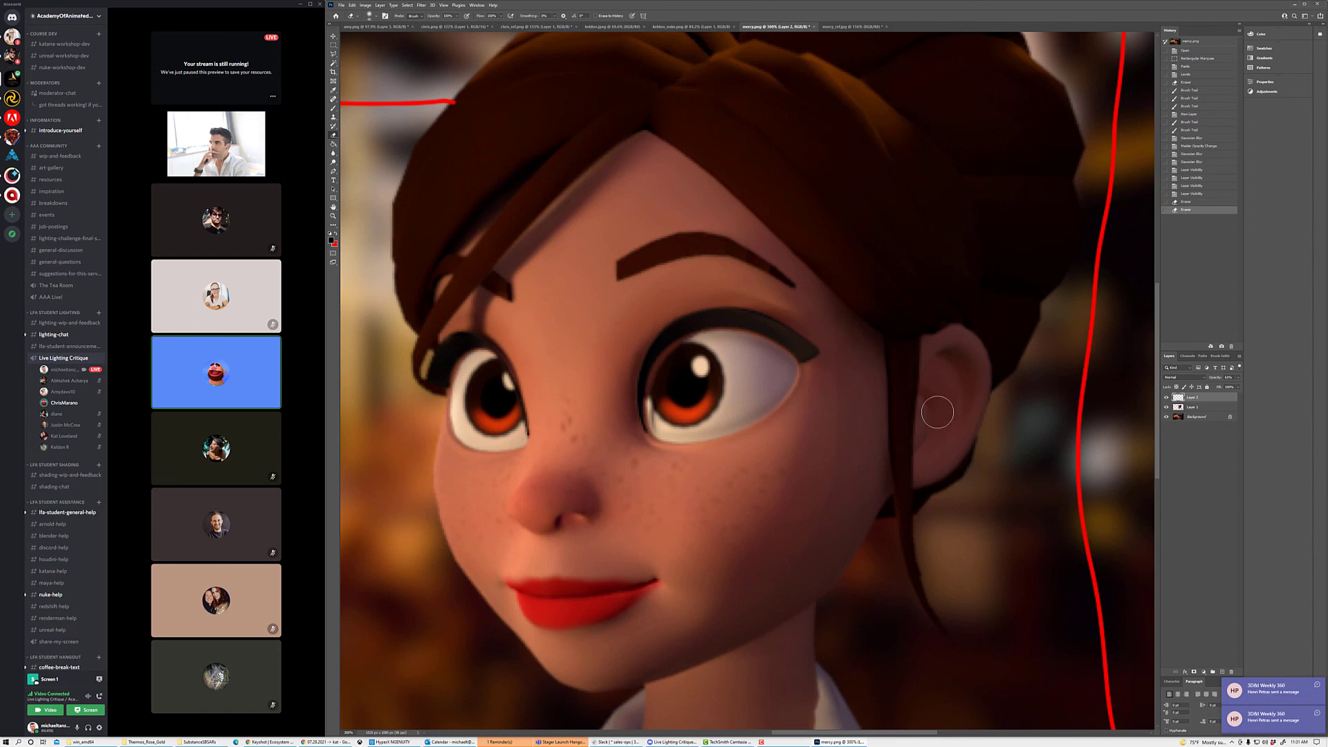
scroll(933, 408, down, 5)
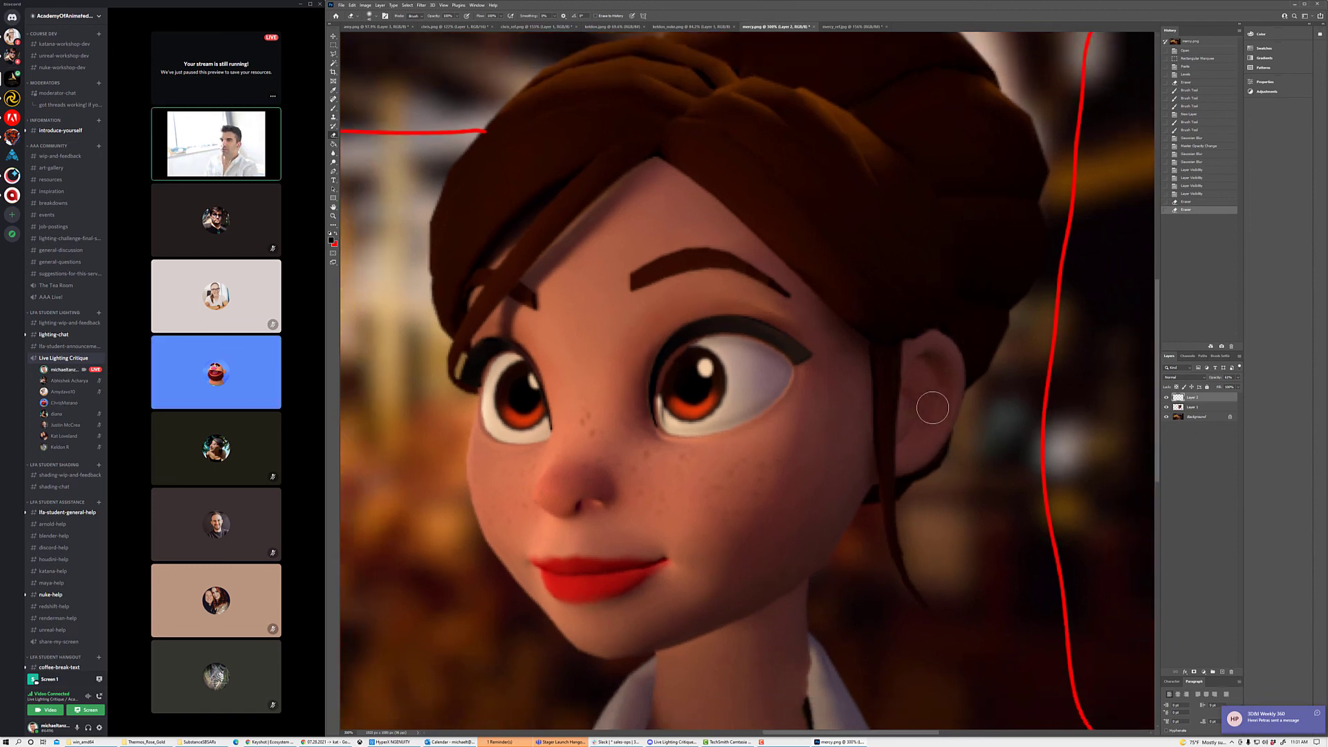
scroll(932, 408, up, 4)
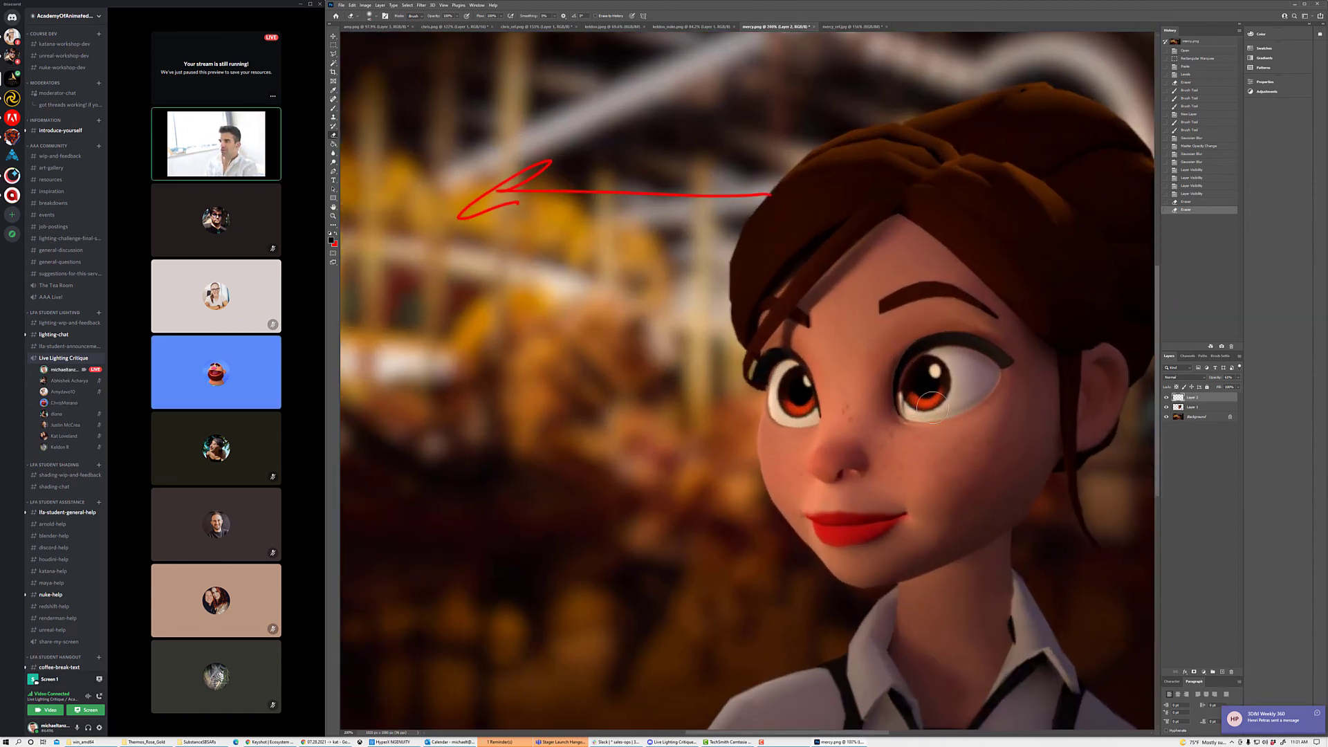
scroll(932, 408, down, 2)
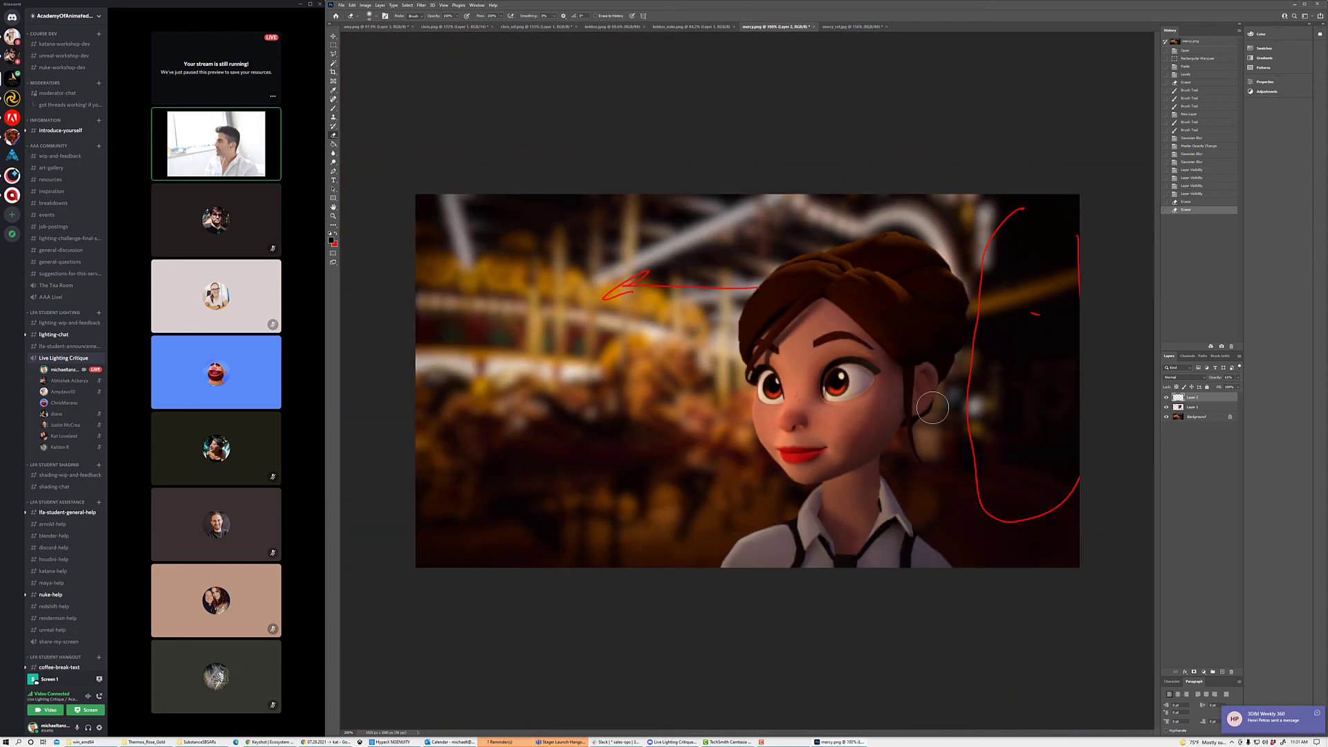